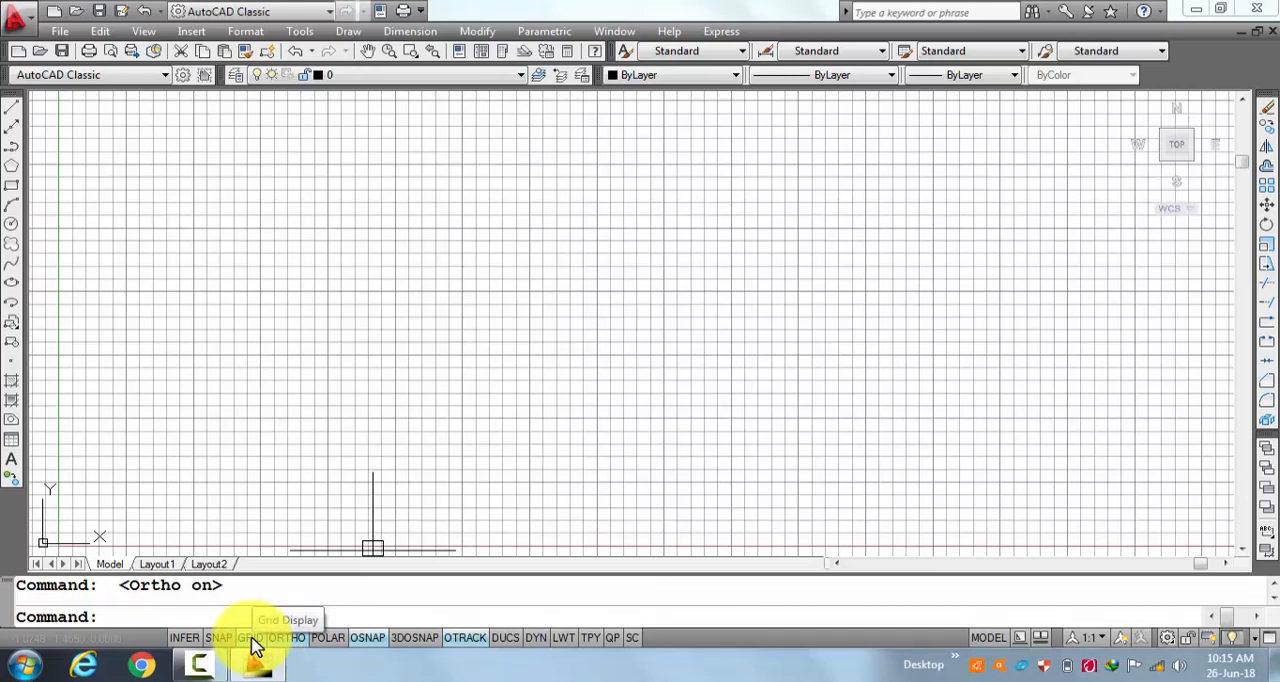
# Toggle the grid display and leave it turned off.
pyautogui.click(251, 638)
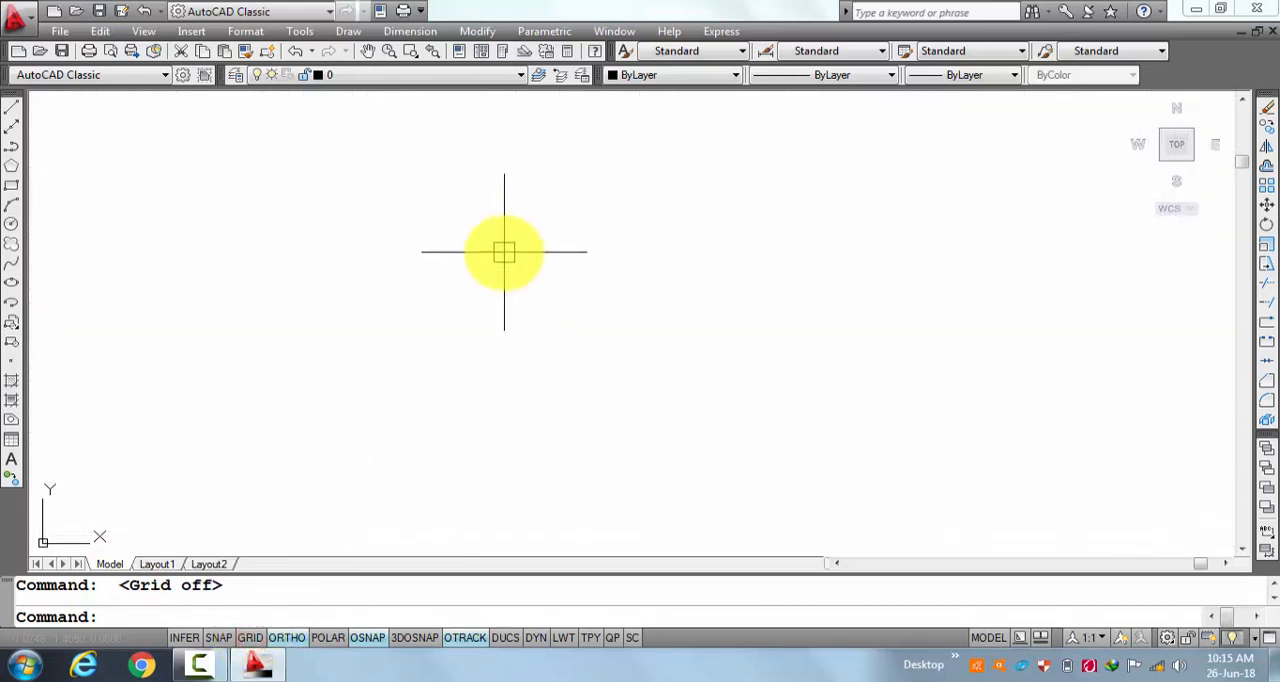
pyautogui.click(251, 640)
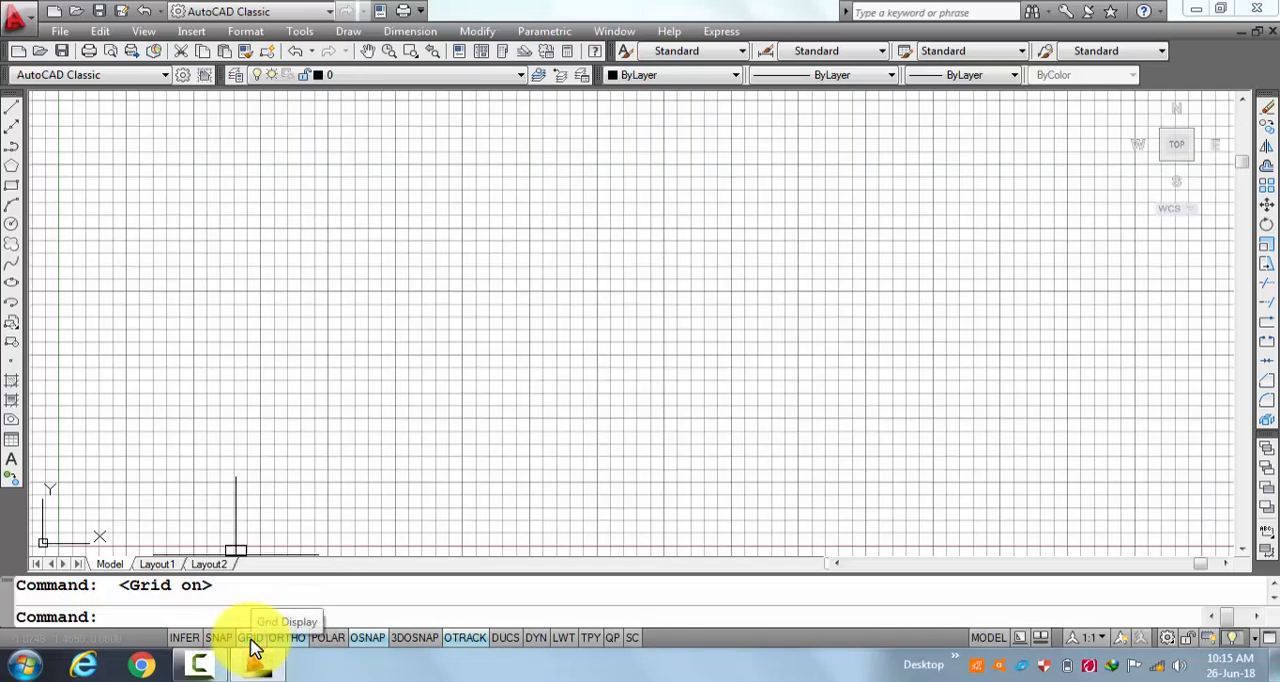
pyautogui.click(251, 640)
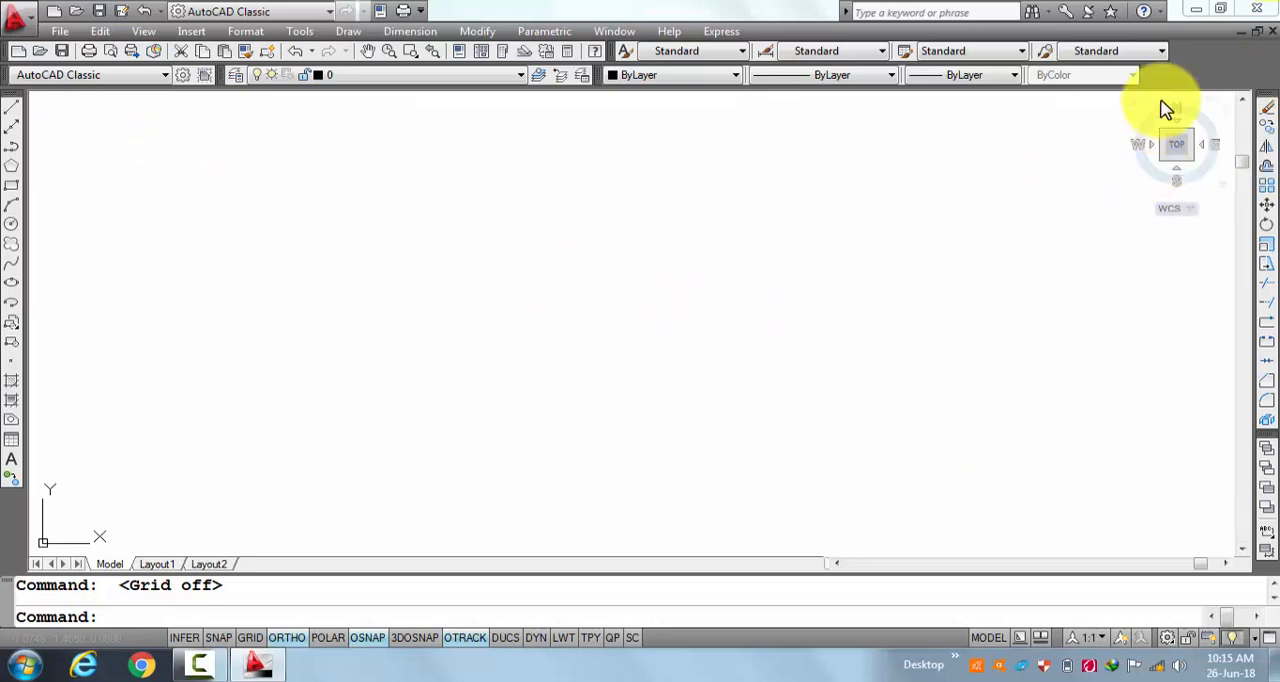
# Dock the Modify toolbar beside the Draw toolbar and close the Draw Order toolbar.
pyautogui.moveTo(1273, 95)
pyautogui.mouseDown()
pyautogui.moveTo(957, 151)
pyautogui.moveTo(277, 171)
pyautogui.moveTo(180, 114)
pyautogui.moveTo(38, 136)
pyautogui.moveTo(46, 95)
pyautogui.moveTo(34, 199)
pyautogui.mouseUp()
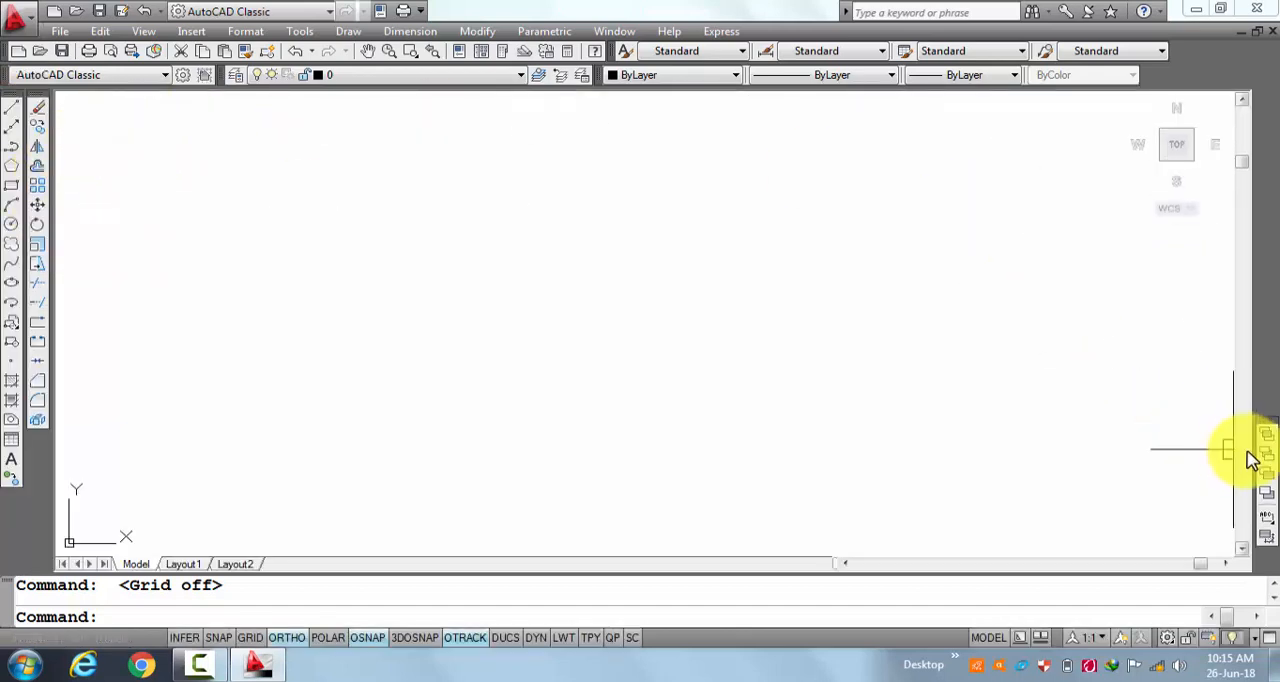
pyautogui.moveTo(1266, 429)
pyautogui.mouseDown()
pyautogui.moveTo(829, 363)
pyautogui.moveTo(873, 355)
pyautogui.mouseUp()
pyautogui.click(870, 345)
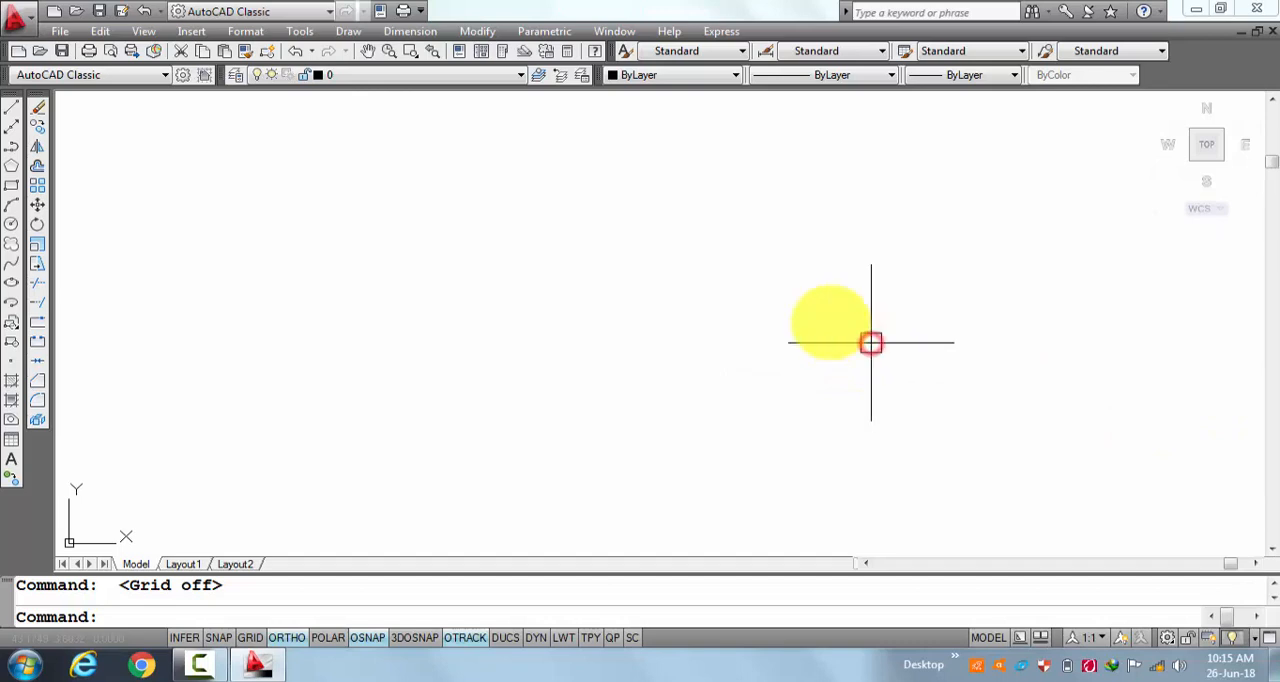
# Show the Dimension toolbar in the workspace.
pyautogui.rightClick(600, 84)
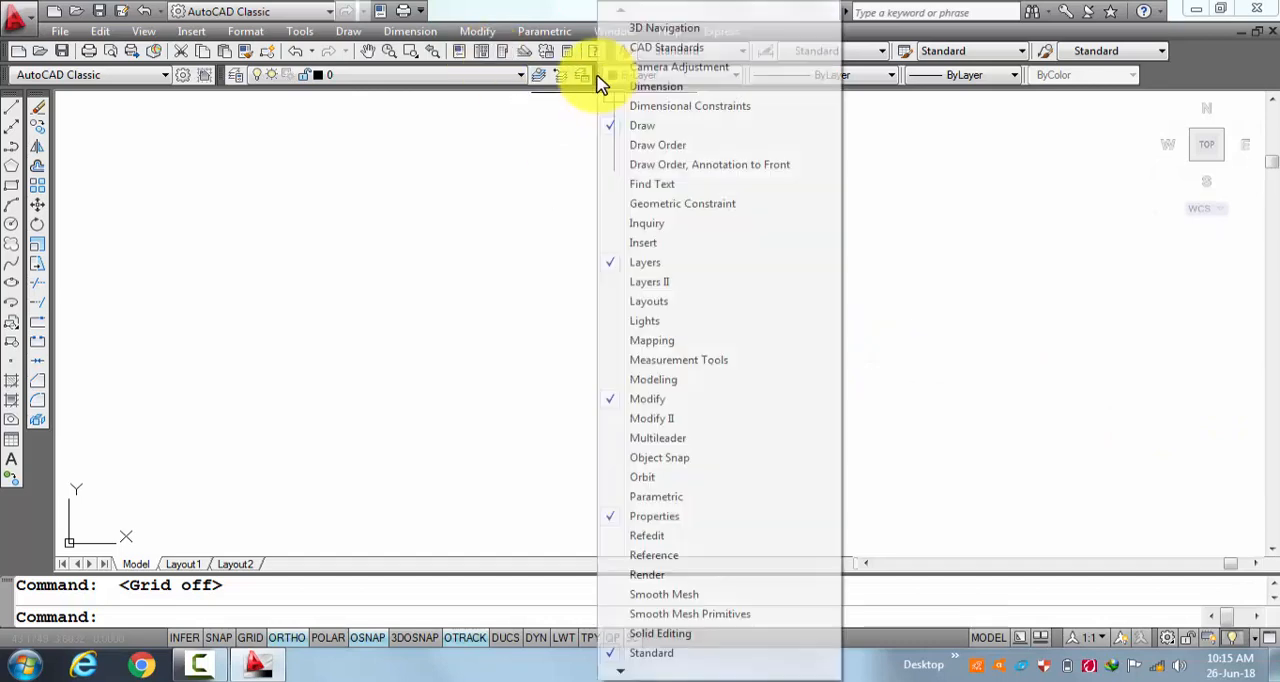
pyautogui.click(645, 88)
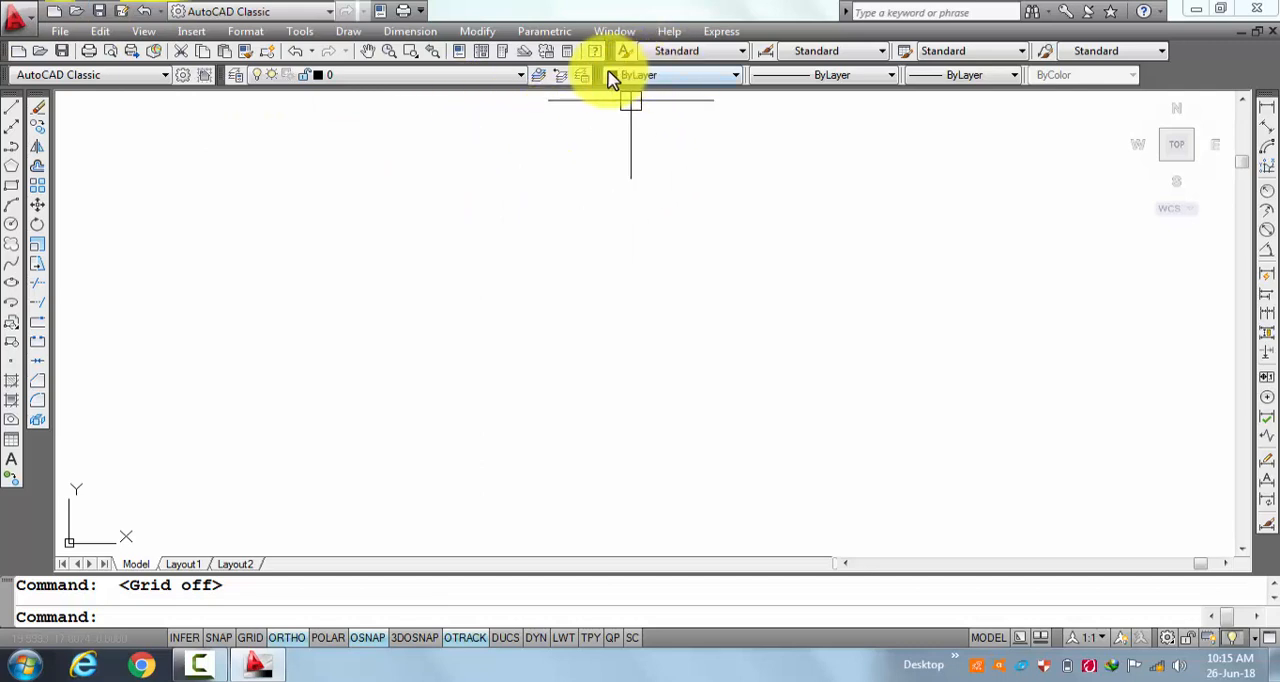
pyautogui.rightClick(44, 101)
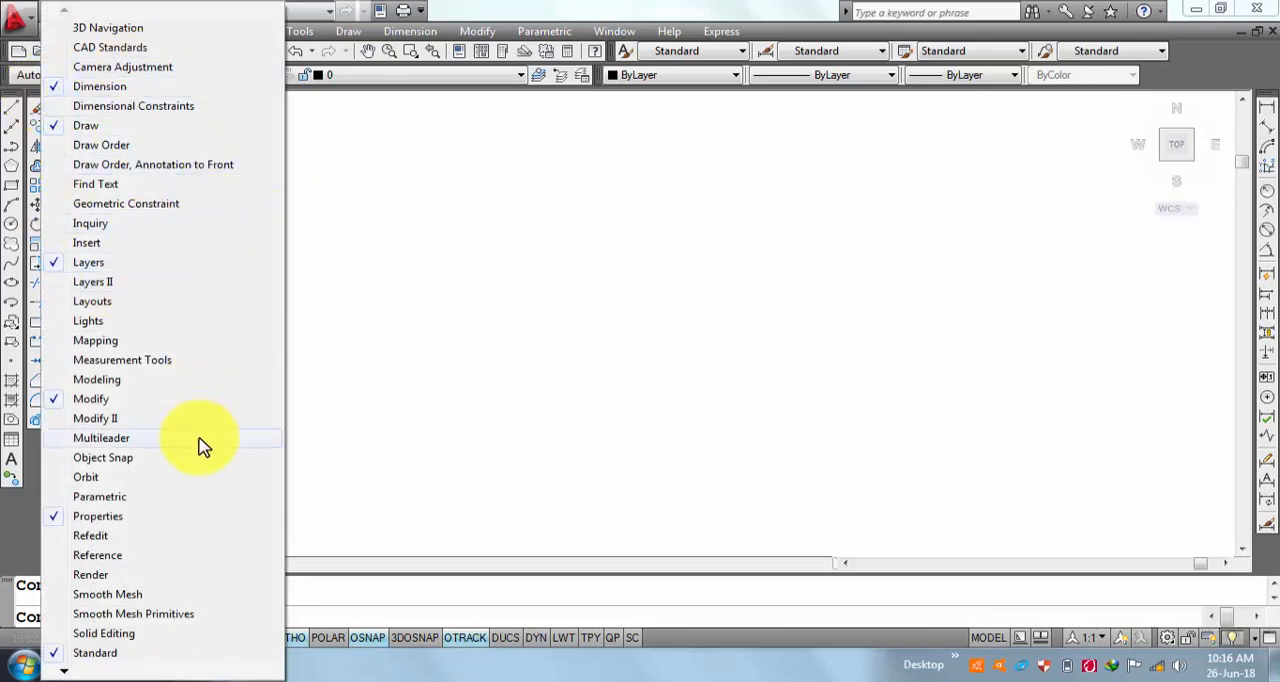
pyautogui.click(486, 268)
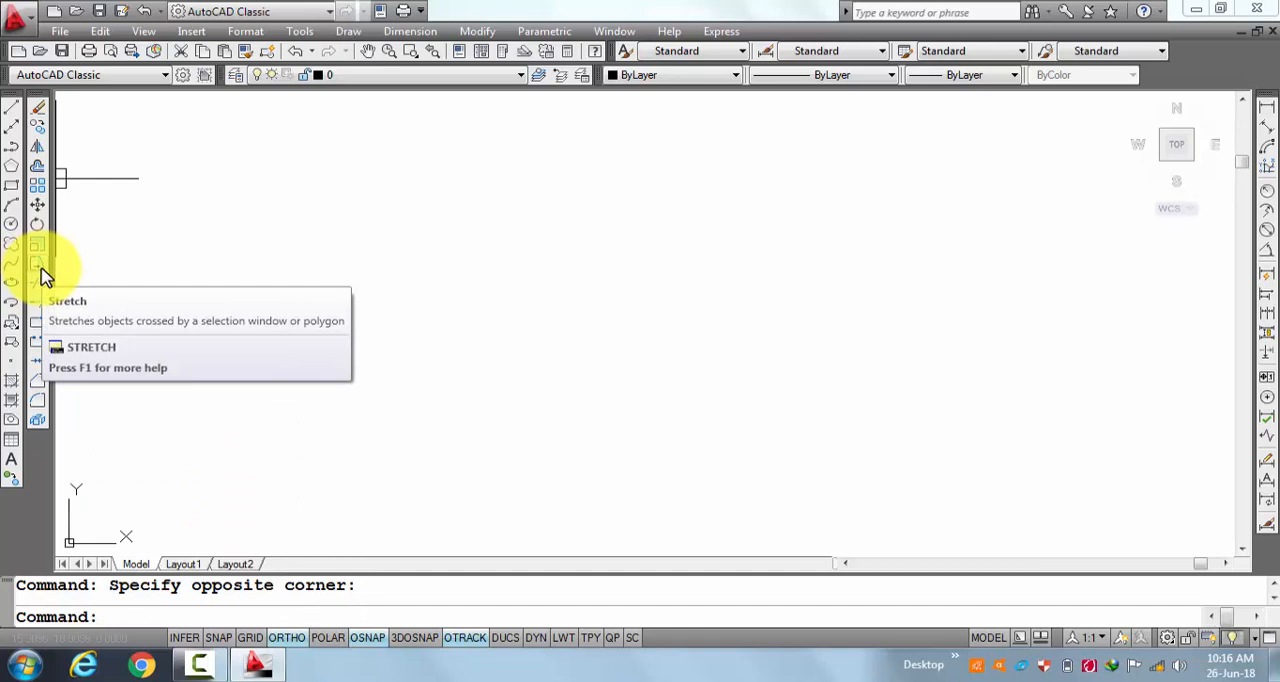
pyautogui.press('Escape')
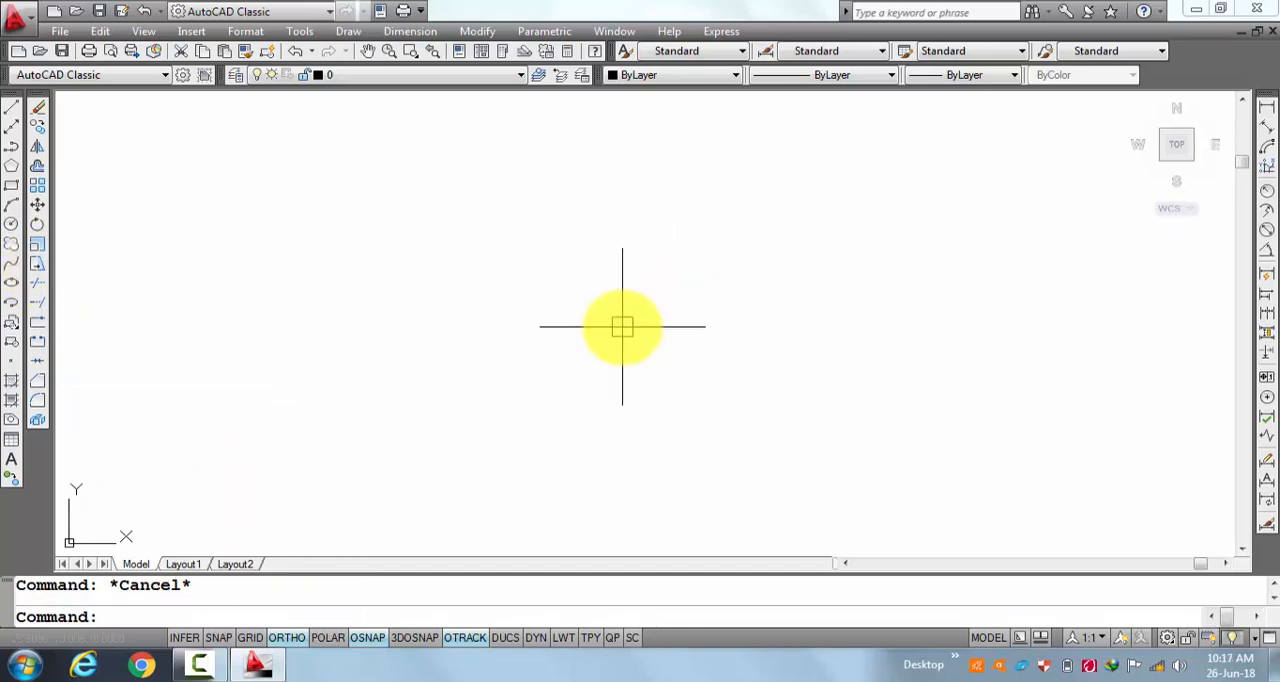
pyautogui.write('c')
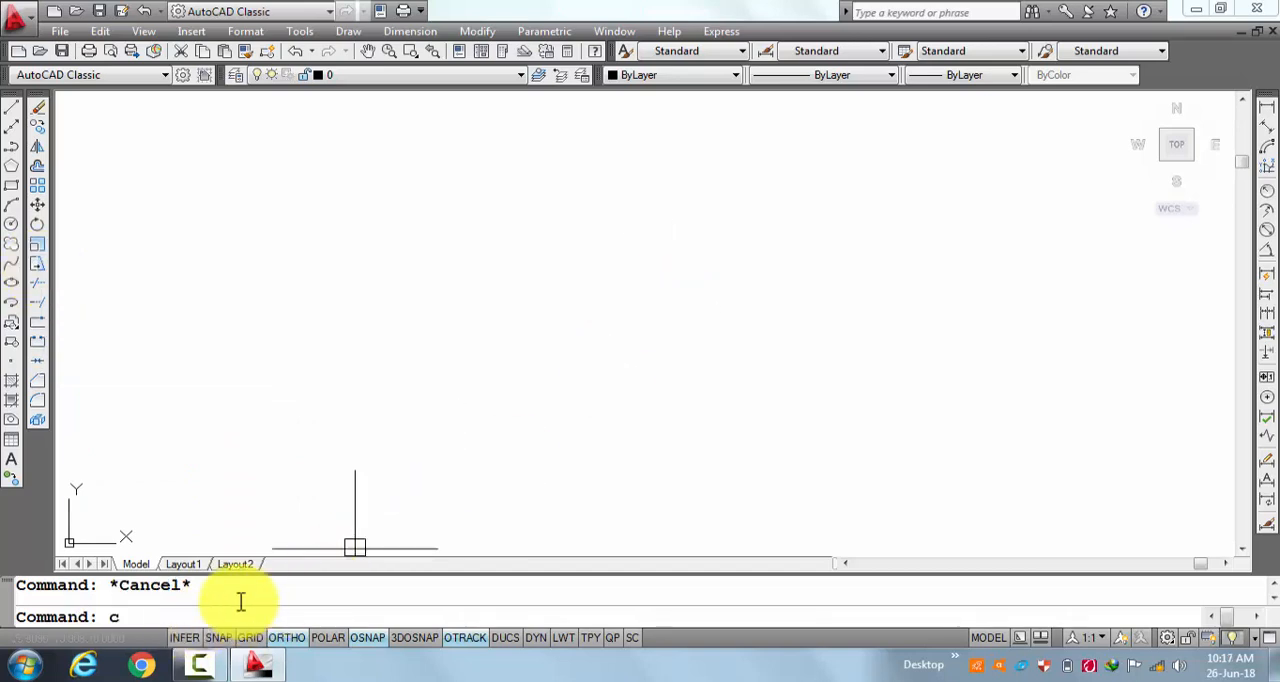
pyautogui.press('Return')
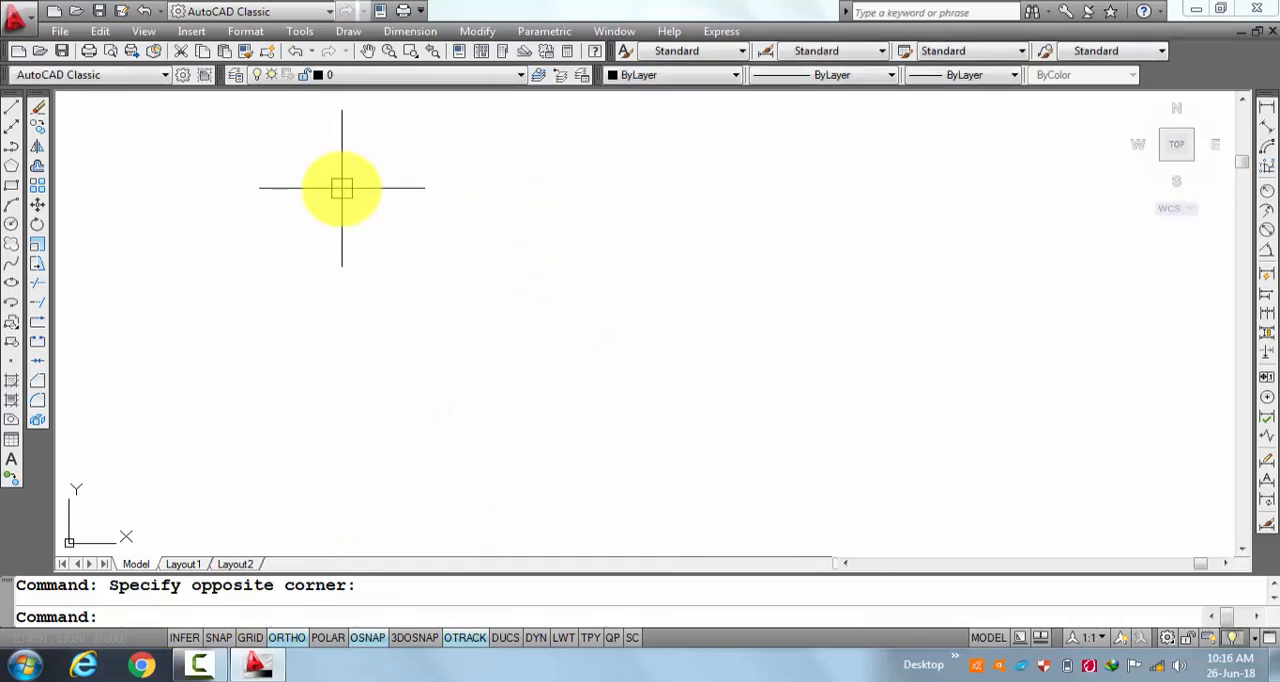
pyautogui.press('Escape')
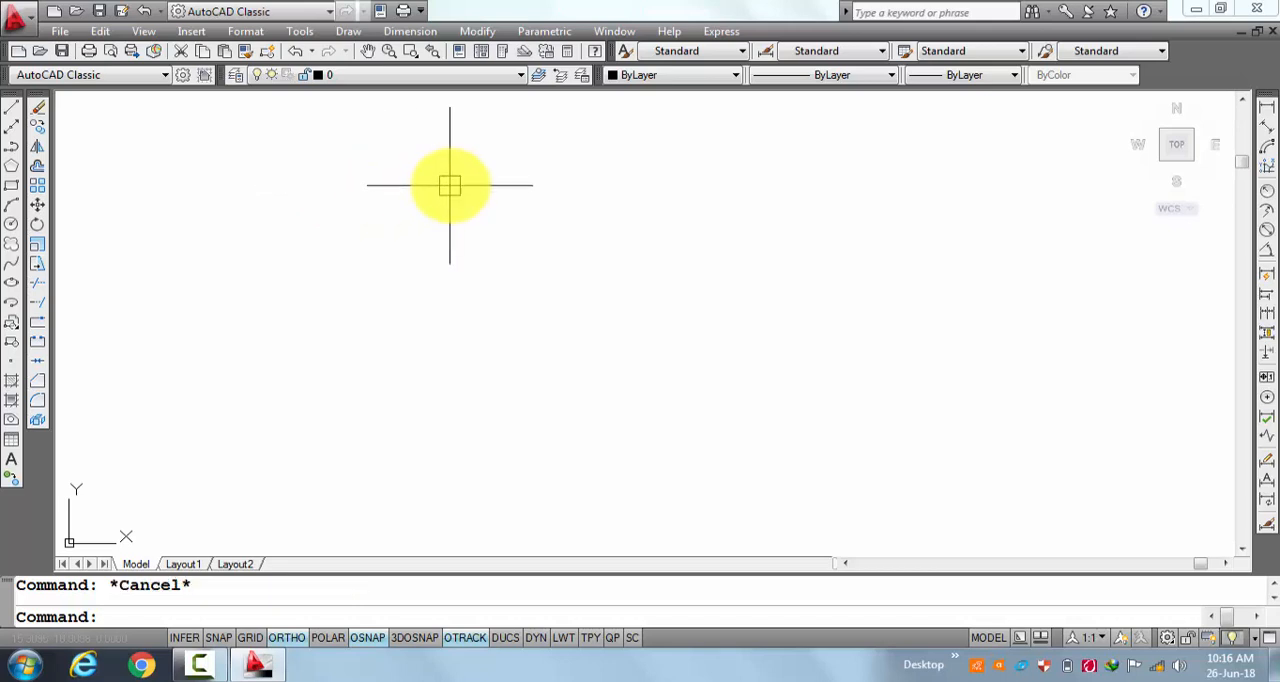
pyautogui.write('c')
pyautogui.press('Return')
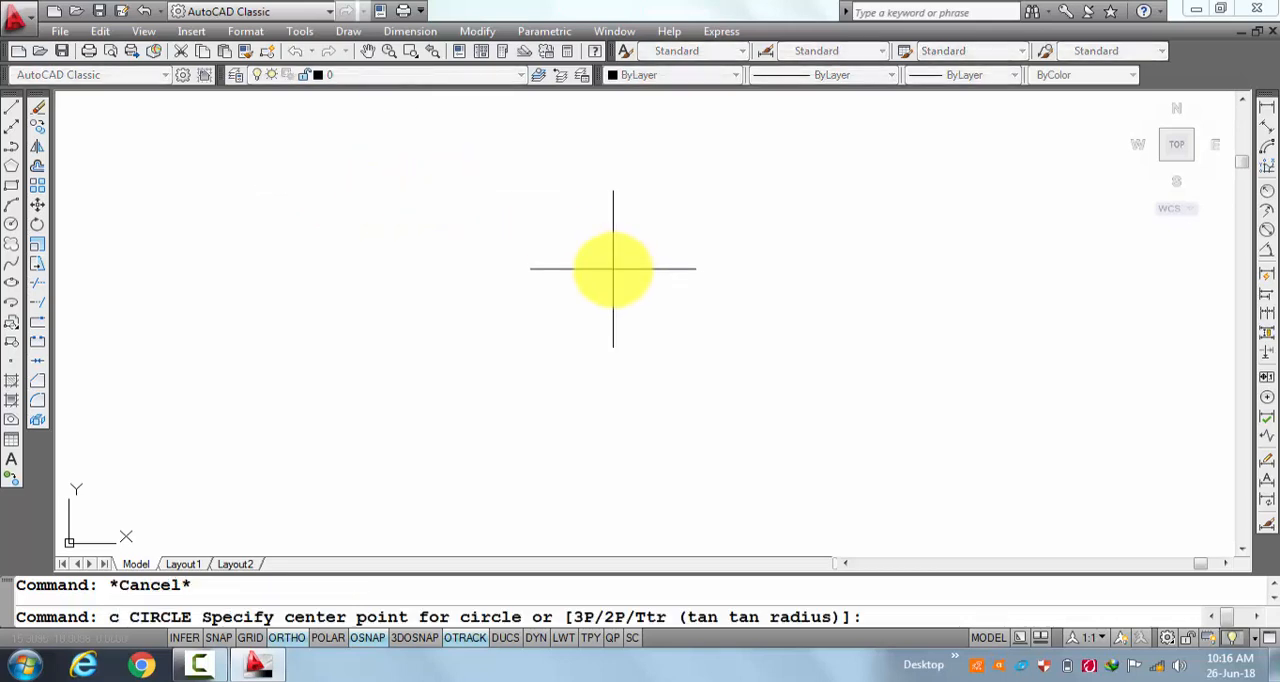
pyautogui.click(576, 273)
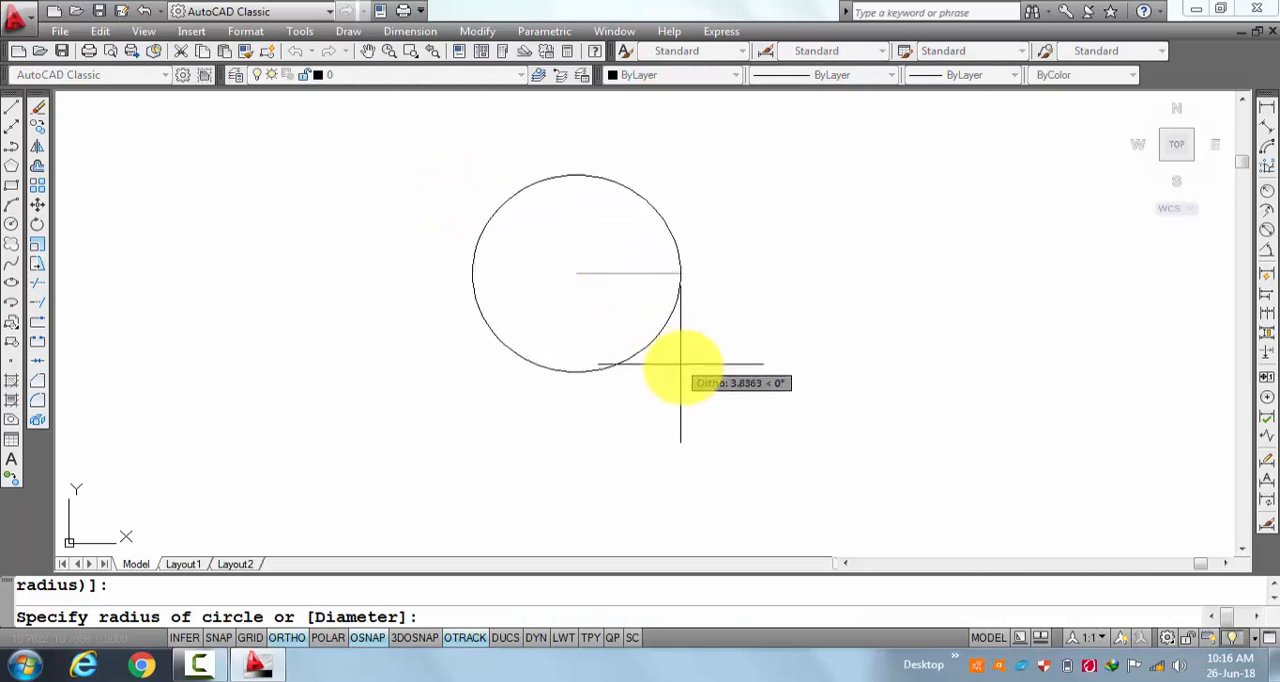
pyautogui.press('Escape')
# Draw a circle with a radius of 6 in the upper middle of the empty drawing area.
pyautogui.write('c')
pyautogui.press('Return')
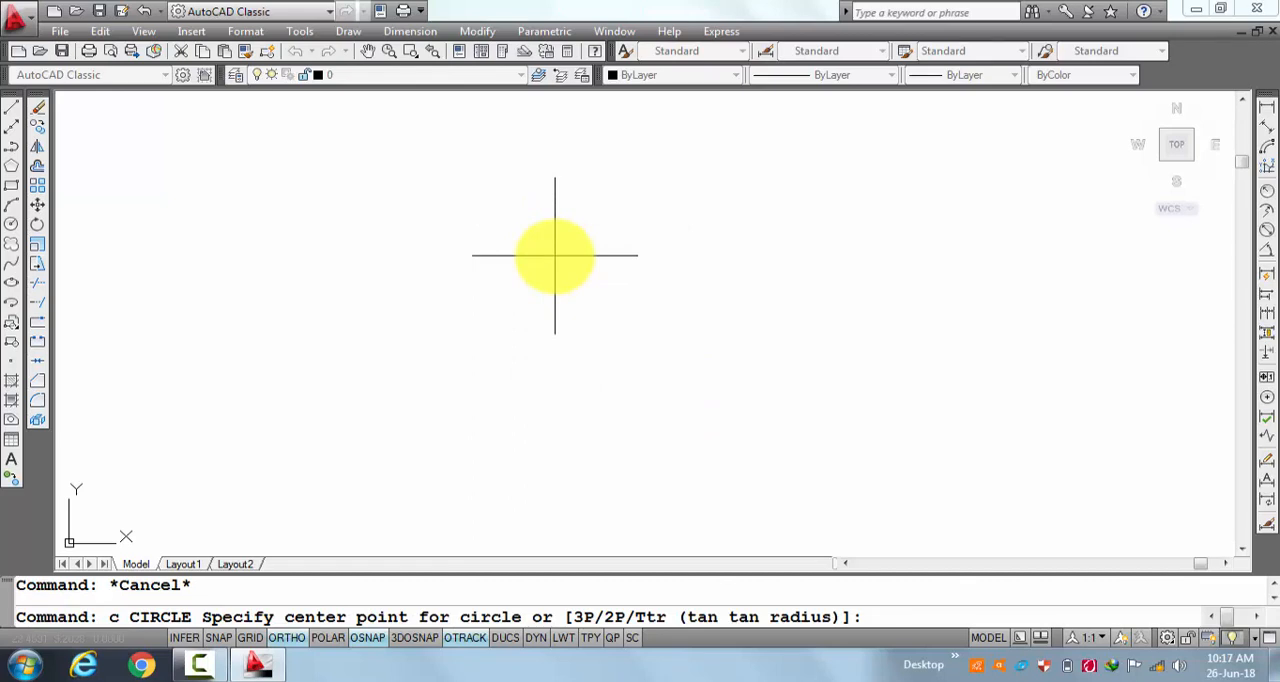
pyautogui.write('d')
pyautogui.press('Return')
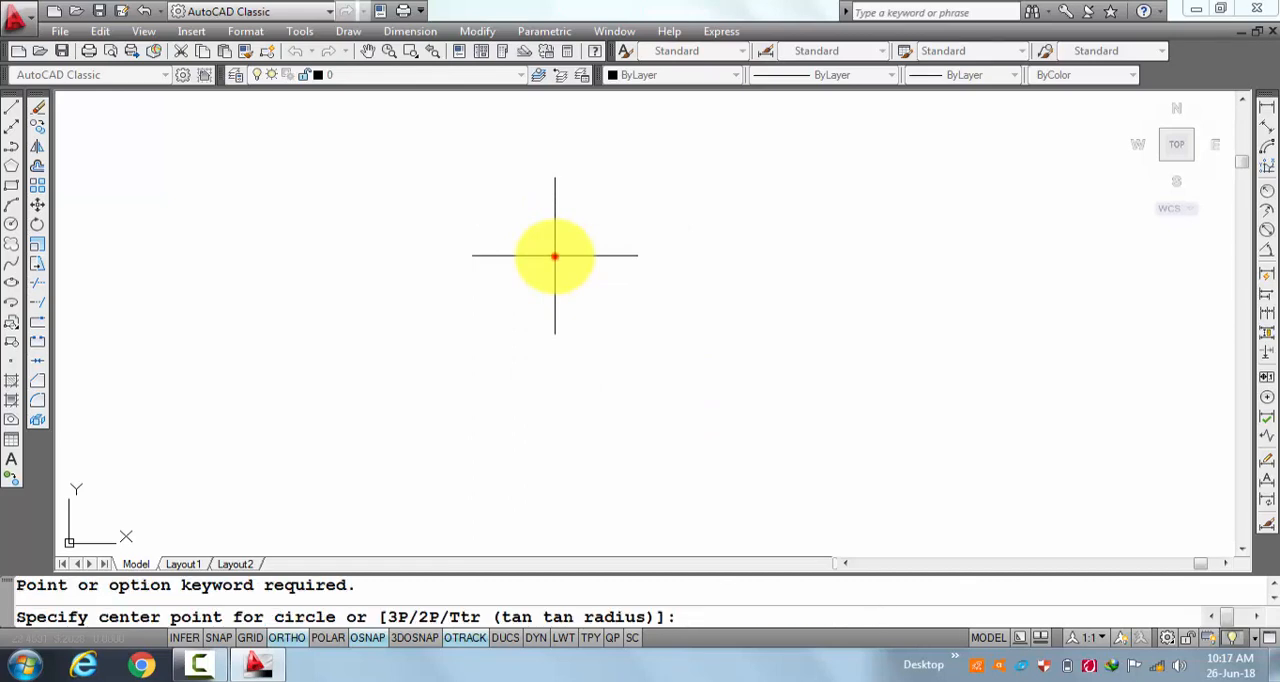
pyautogui.click(555, 256)
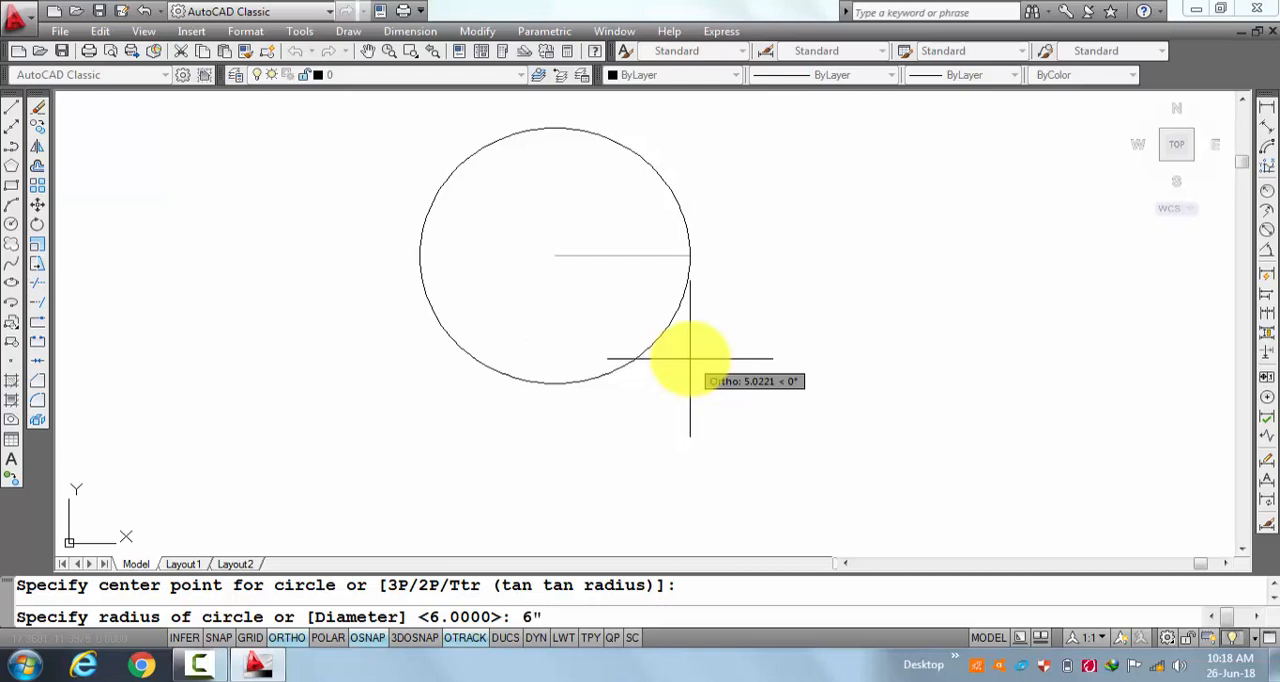
pyautogui.press('Return')
pyautogui.press('Return')
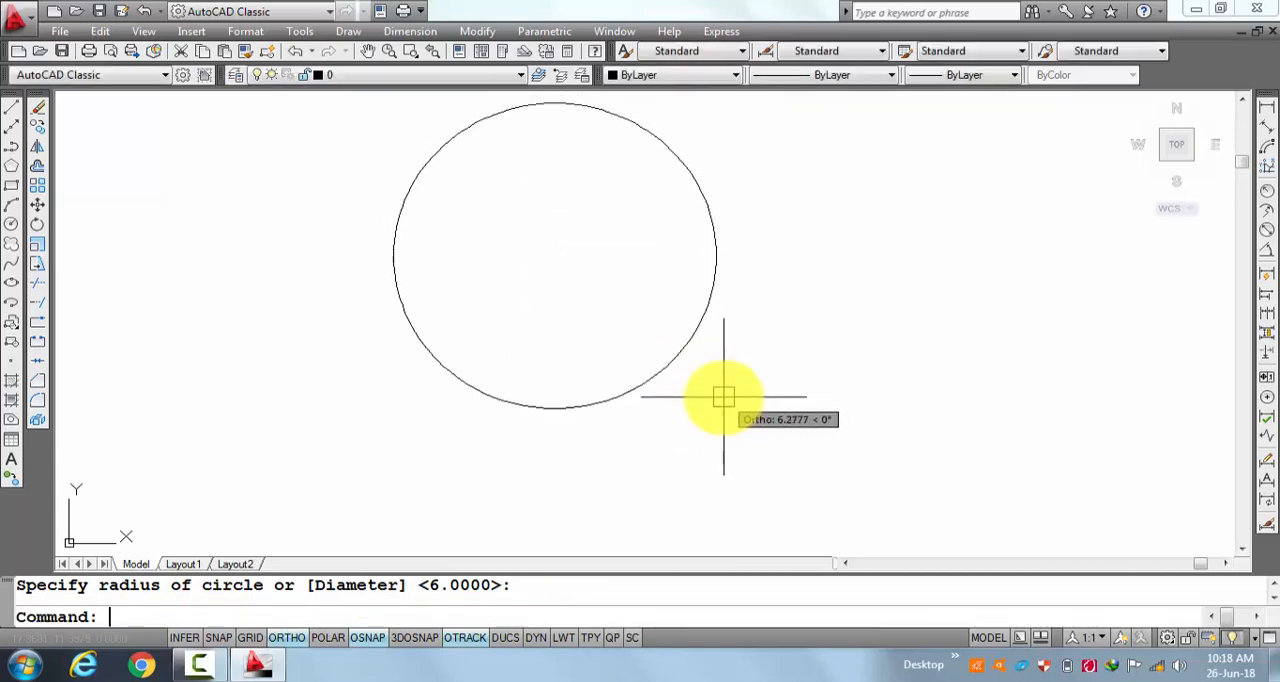
pyautogui.press('Escape')
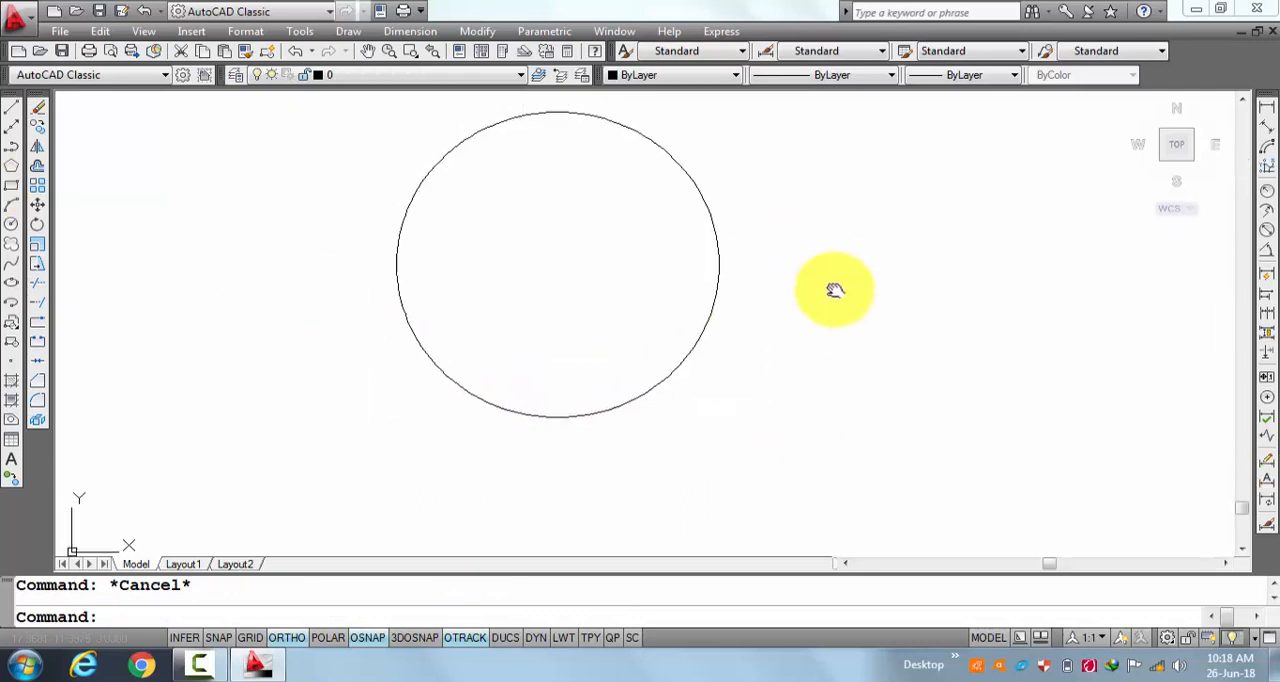
# Draw a vertical line from the circle's center up to its top quadrant.
pyautogui.moveTo(829, 283); pyautogui.dragTo(840, 335, button='middle')
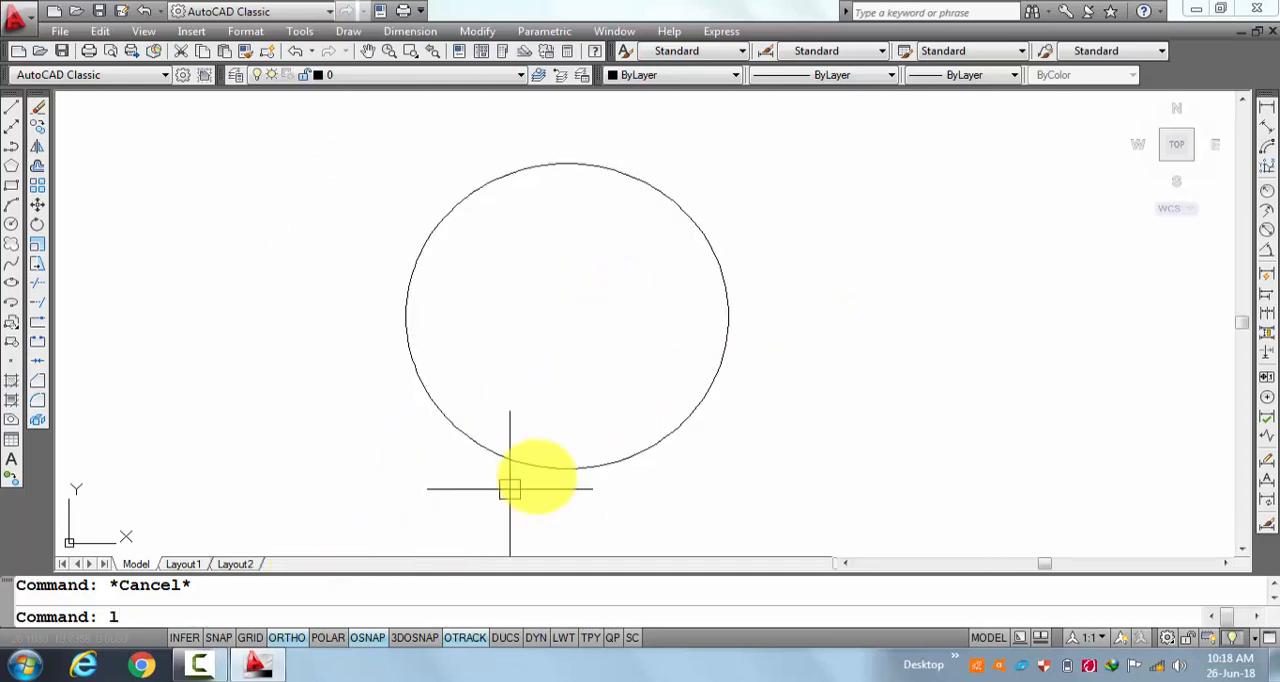
pyautogui.press('Return')
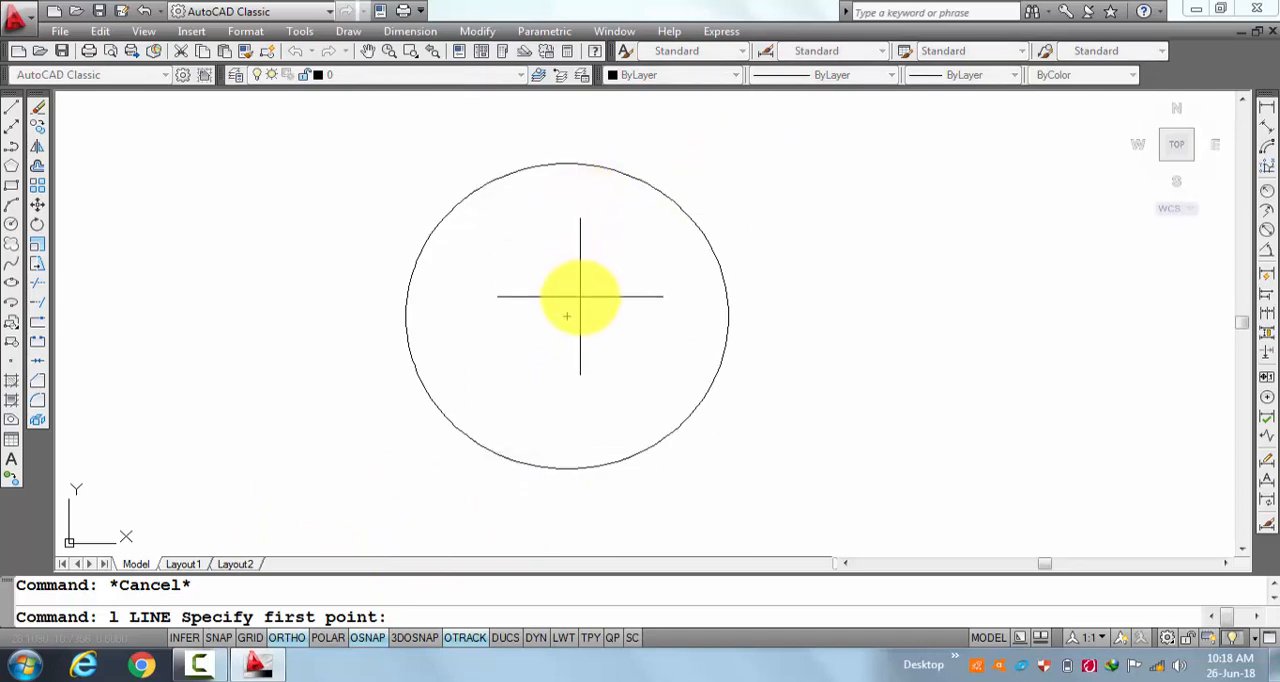
pyautogui.click(566, 310)
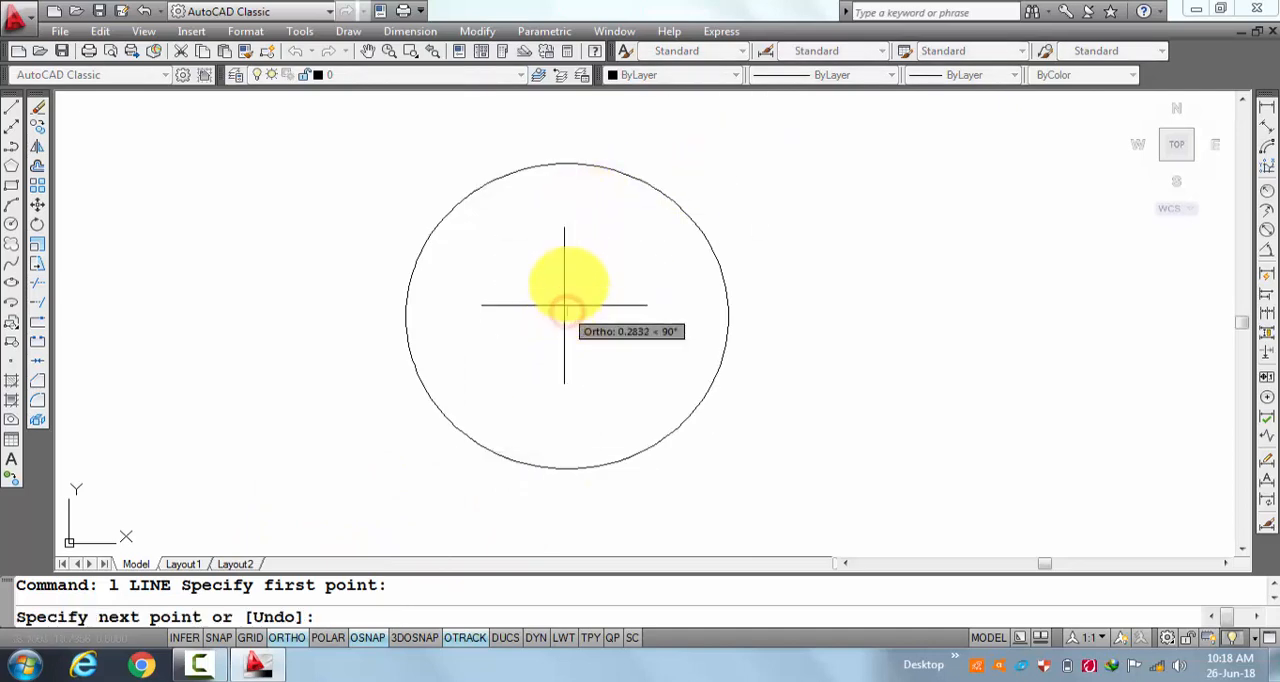
pyautogui.click(566, 163)
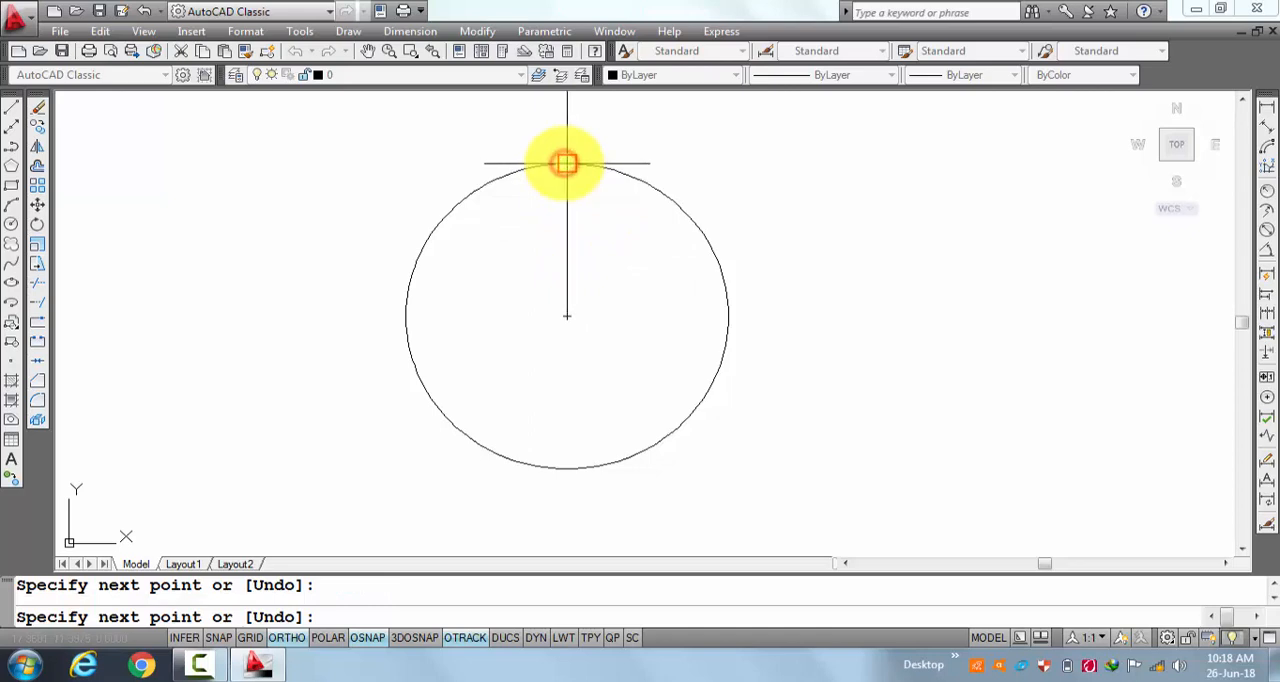
pyautogui.press('Return')
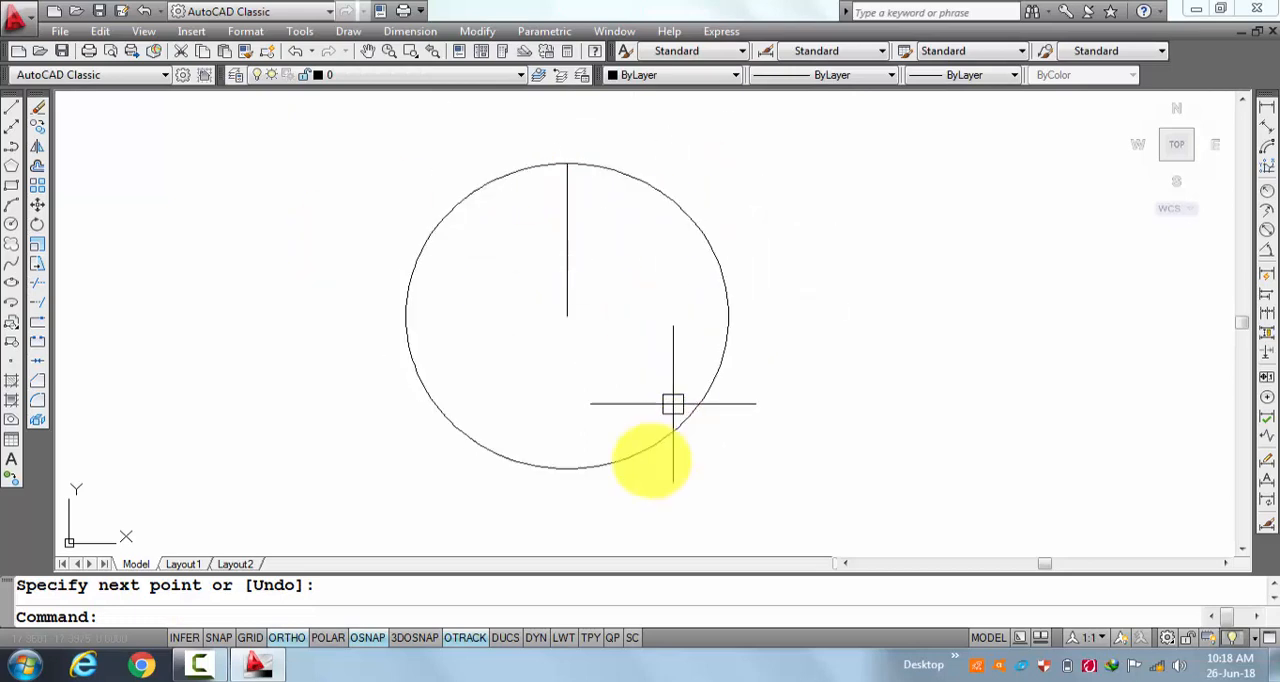
pyautogui.press('Escape')
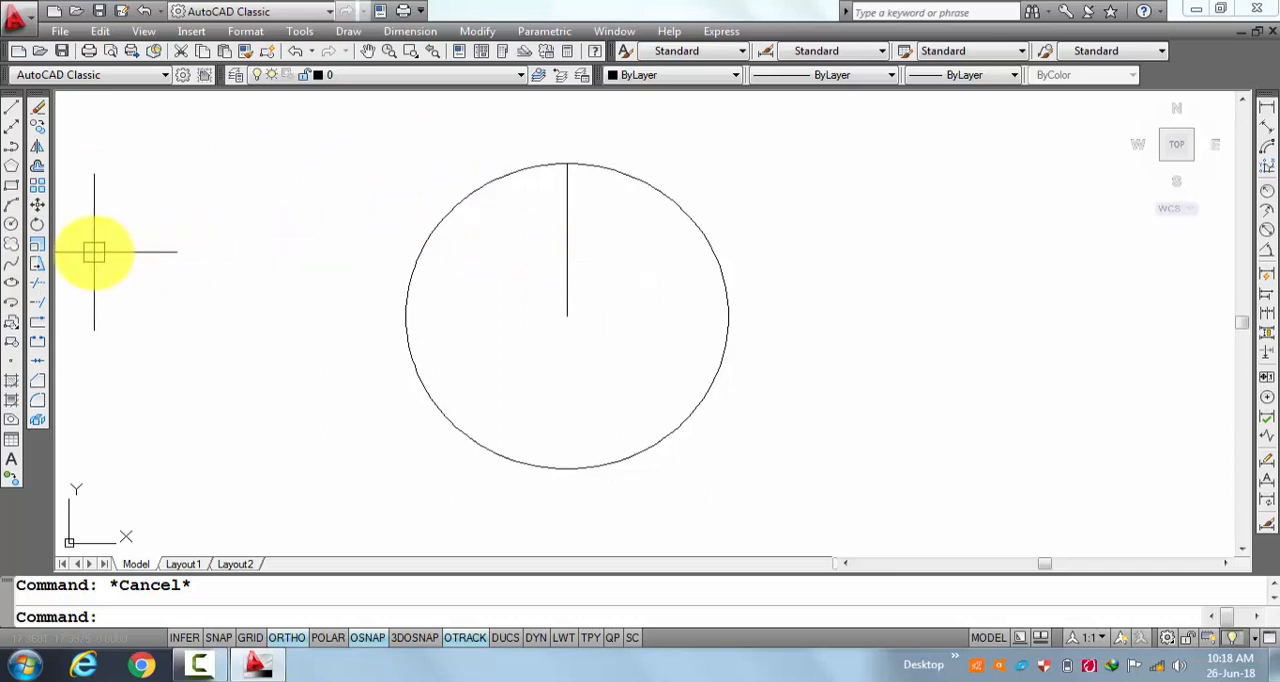
# Rotate the vertical radius line by 45 degrees about the circle's center and undo the rotation.
pyautogui.click(38, 226)
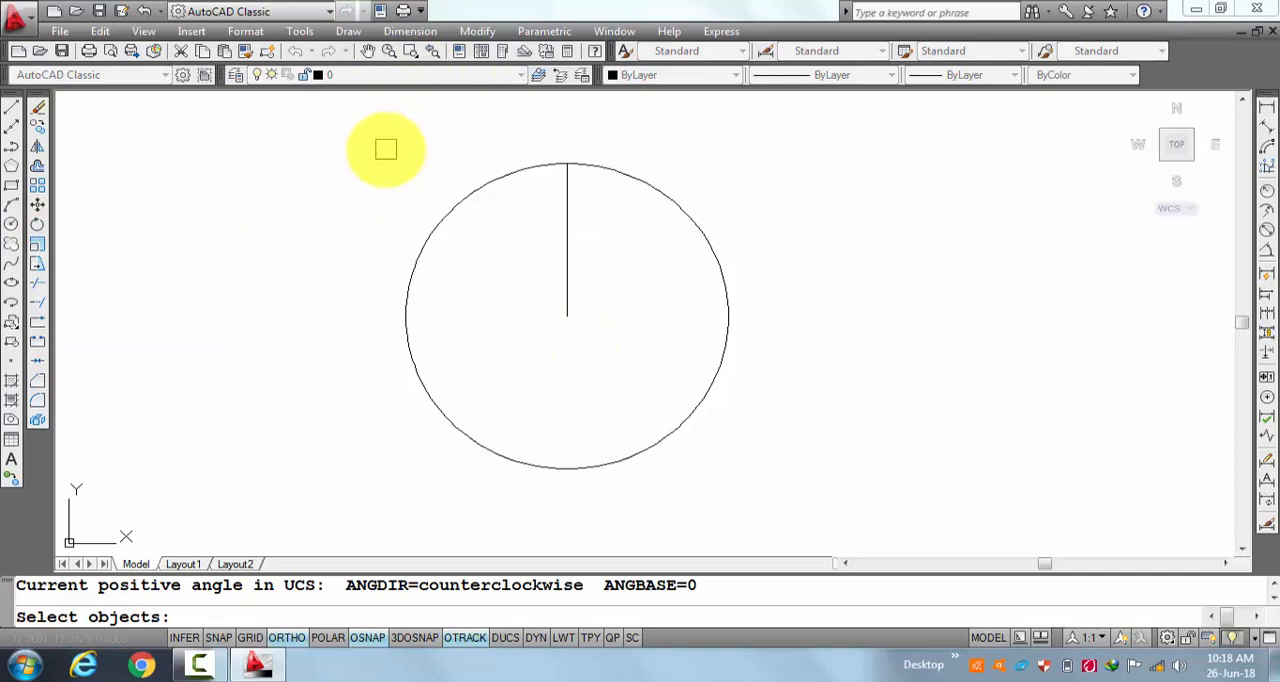
pyautogui.click(567, 207)
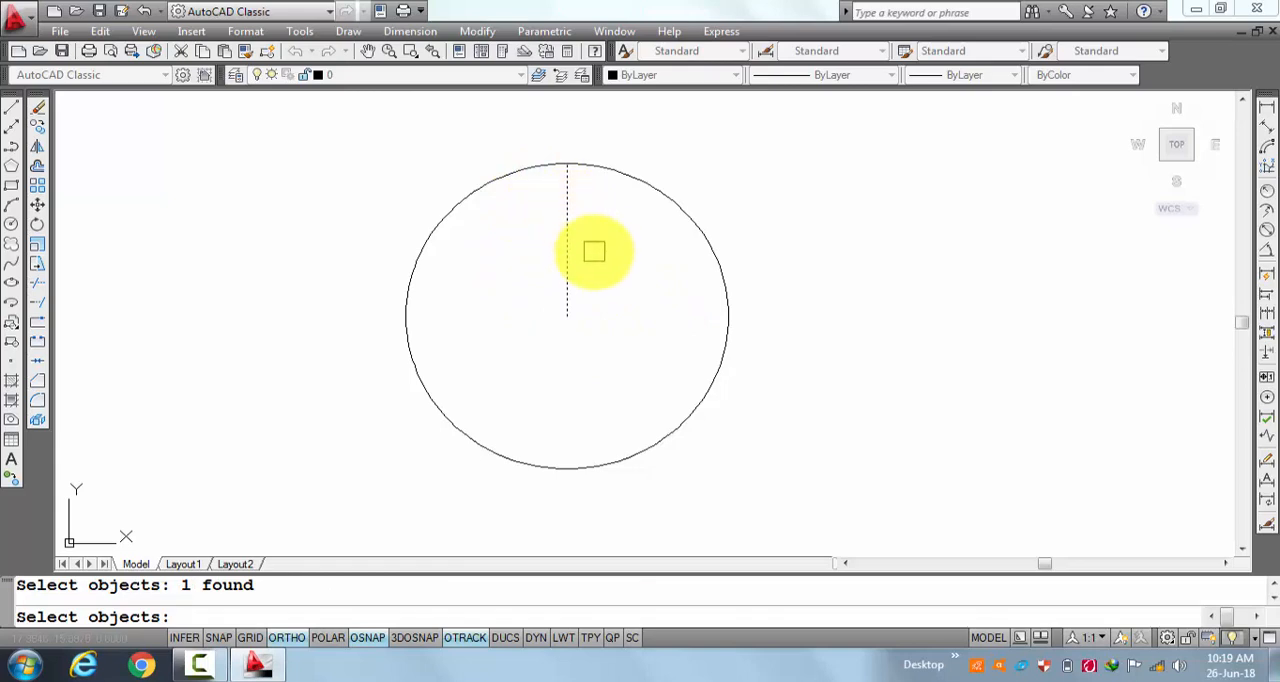
pyautogui.press('Return')
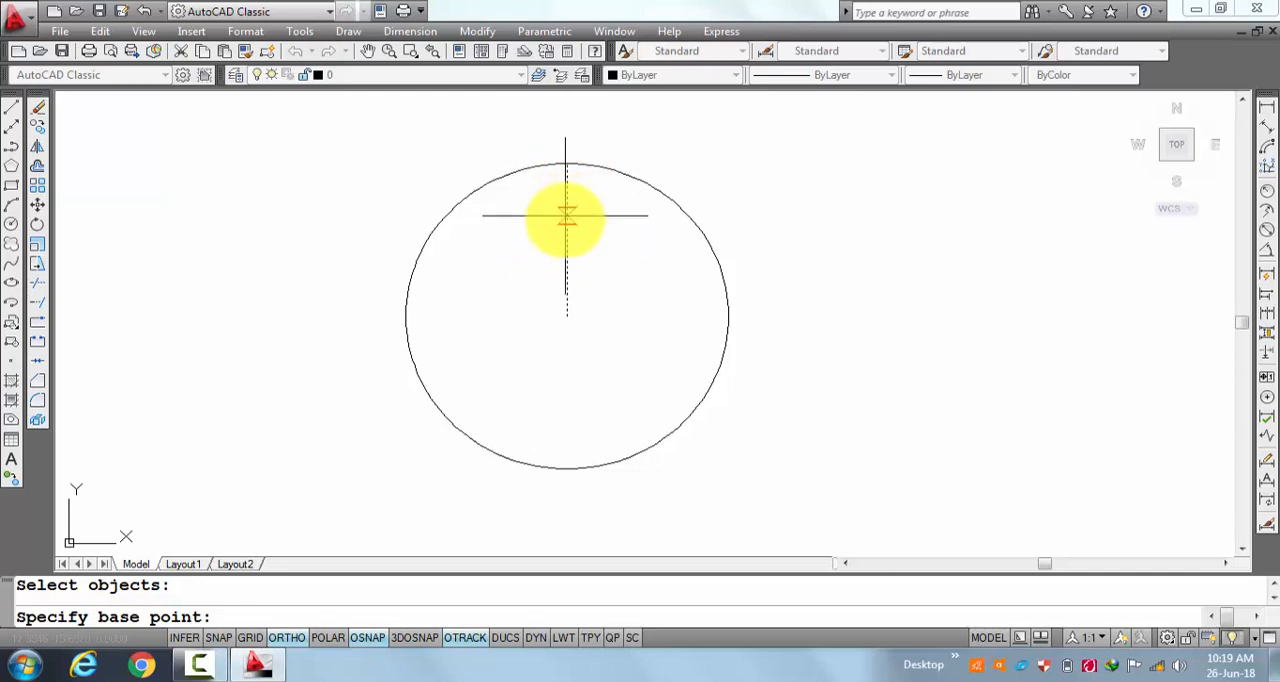
pyautogui.click(567, 317)
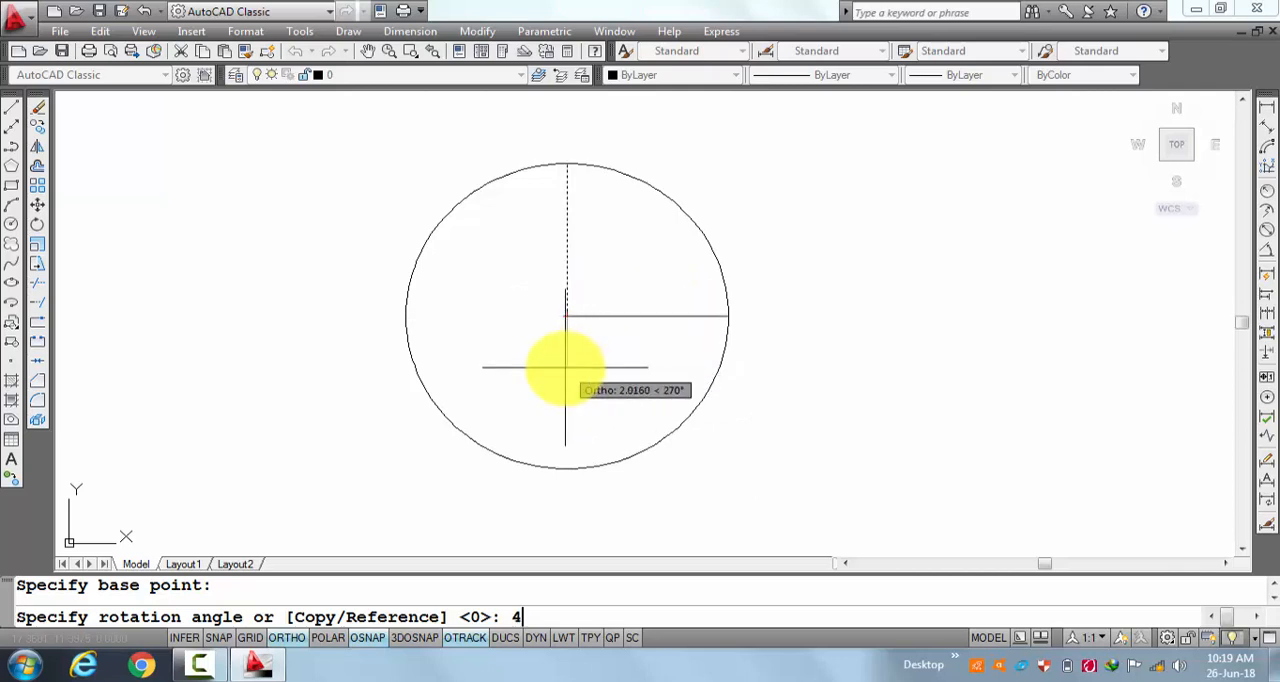
pyautogui.press('Return')
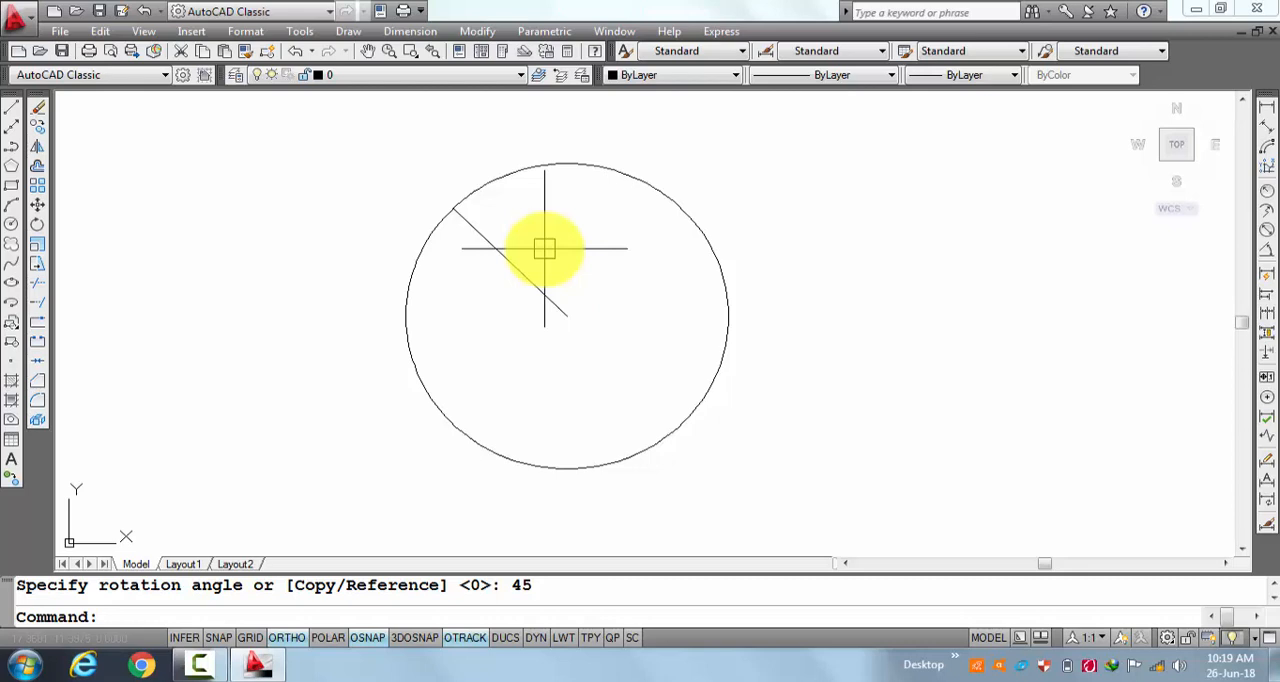
pyautogui.hotkey('ctrl', 'z')
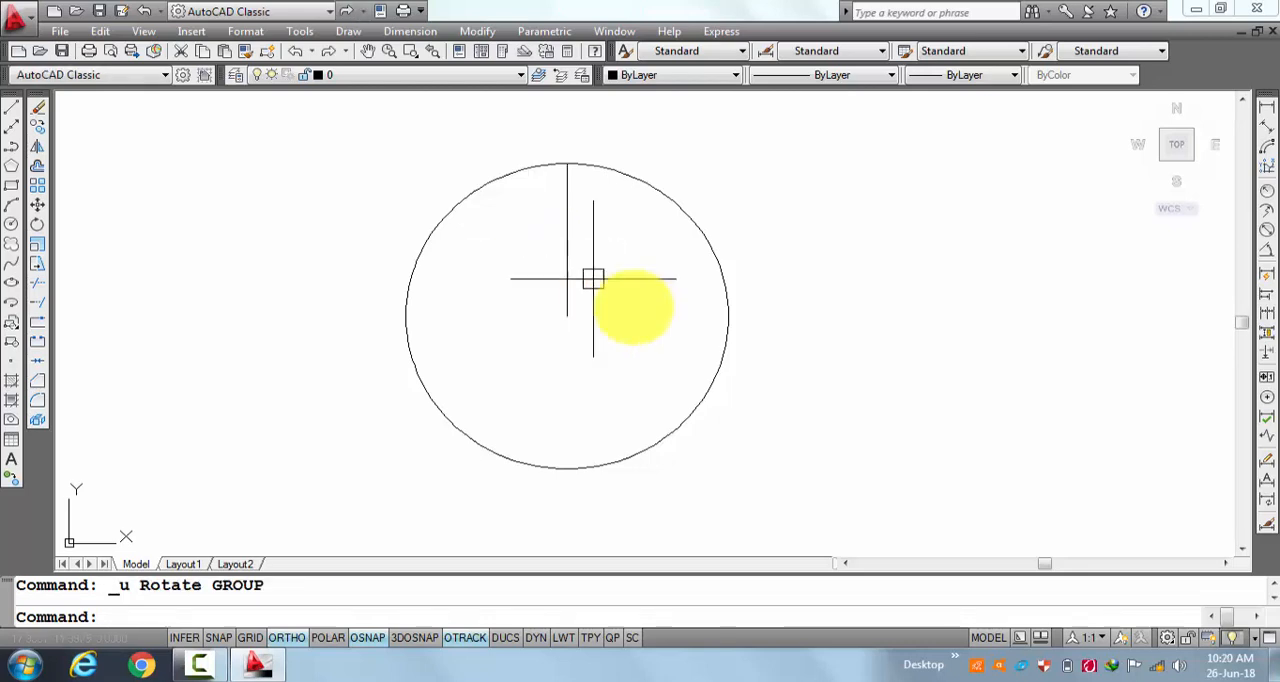
pyautogui.press('Escape')
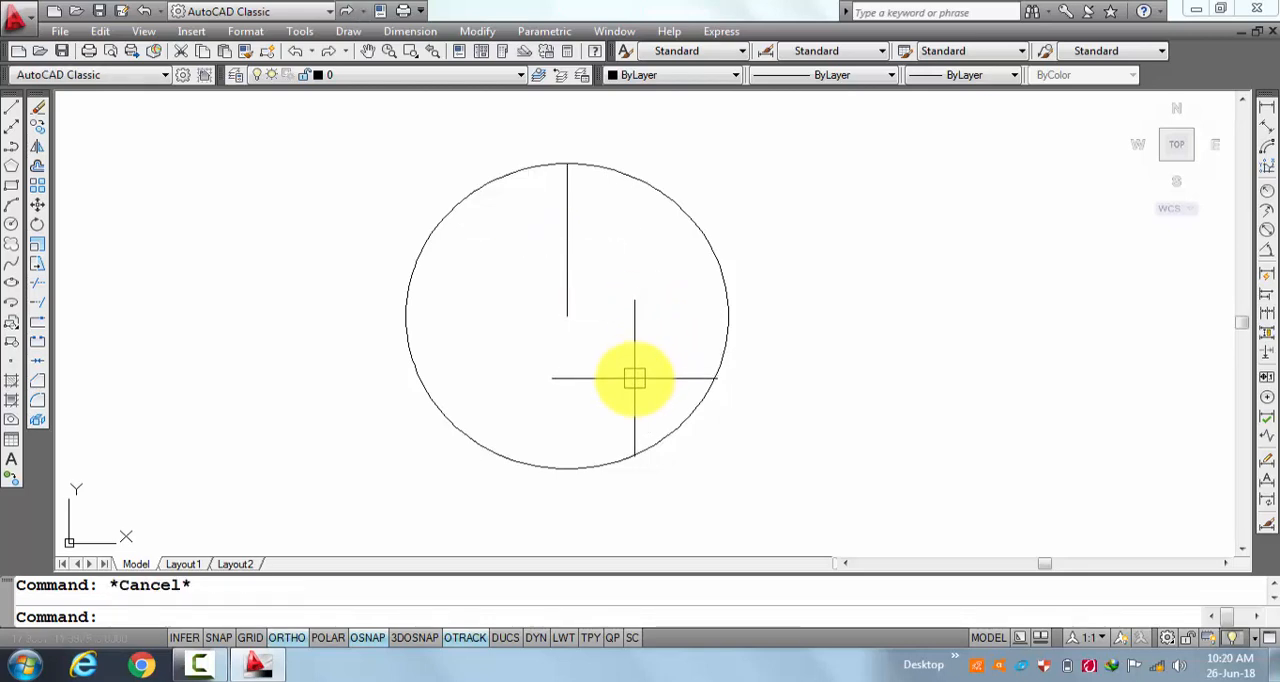
# Rotate the vertical radius line by -45 degrees about the circle's center.
pyautogui.click(270, 613)
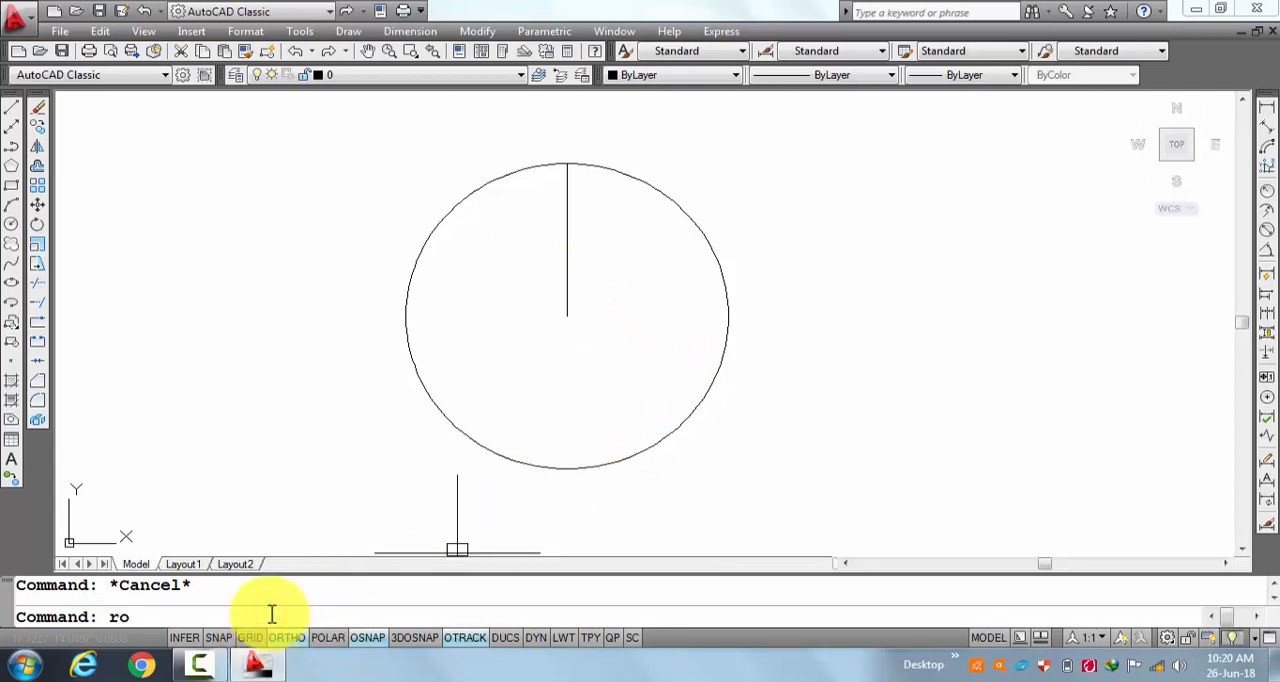
pyautogui.write('ro')
pyautogui.press('Return')
pyautogui.click(567, 310)
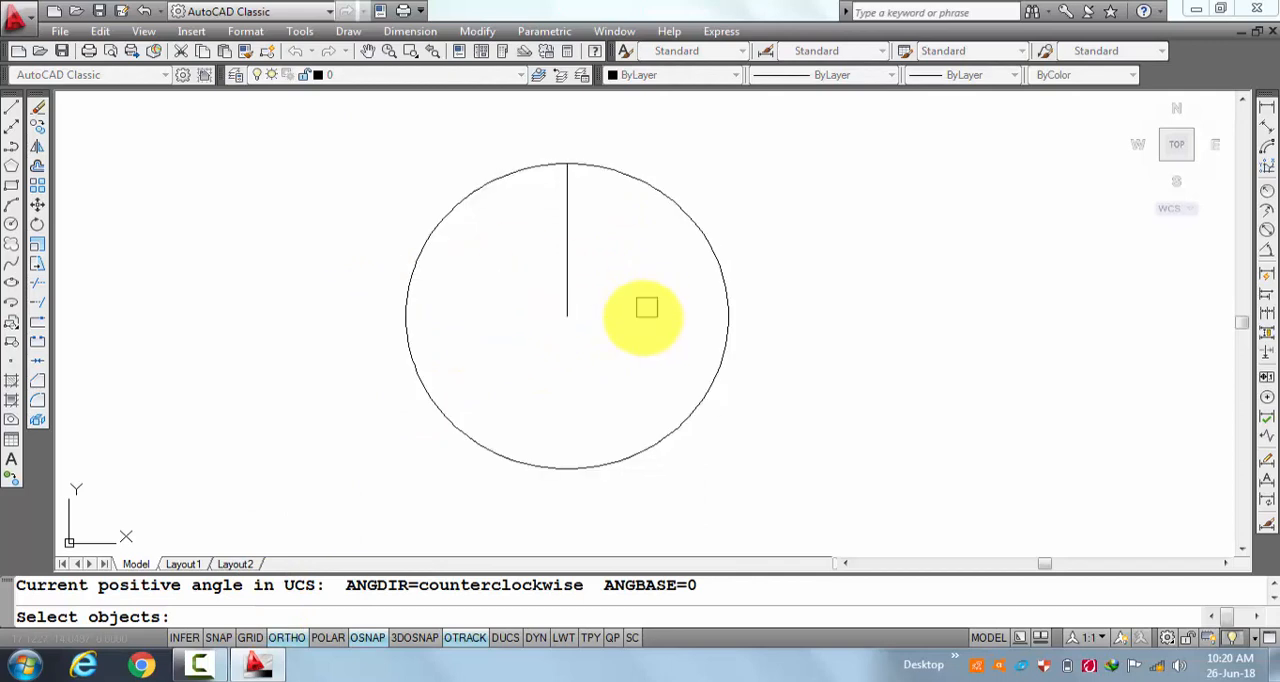
pyautogui.click(567, 204)
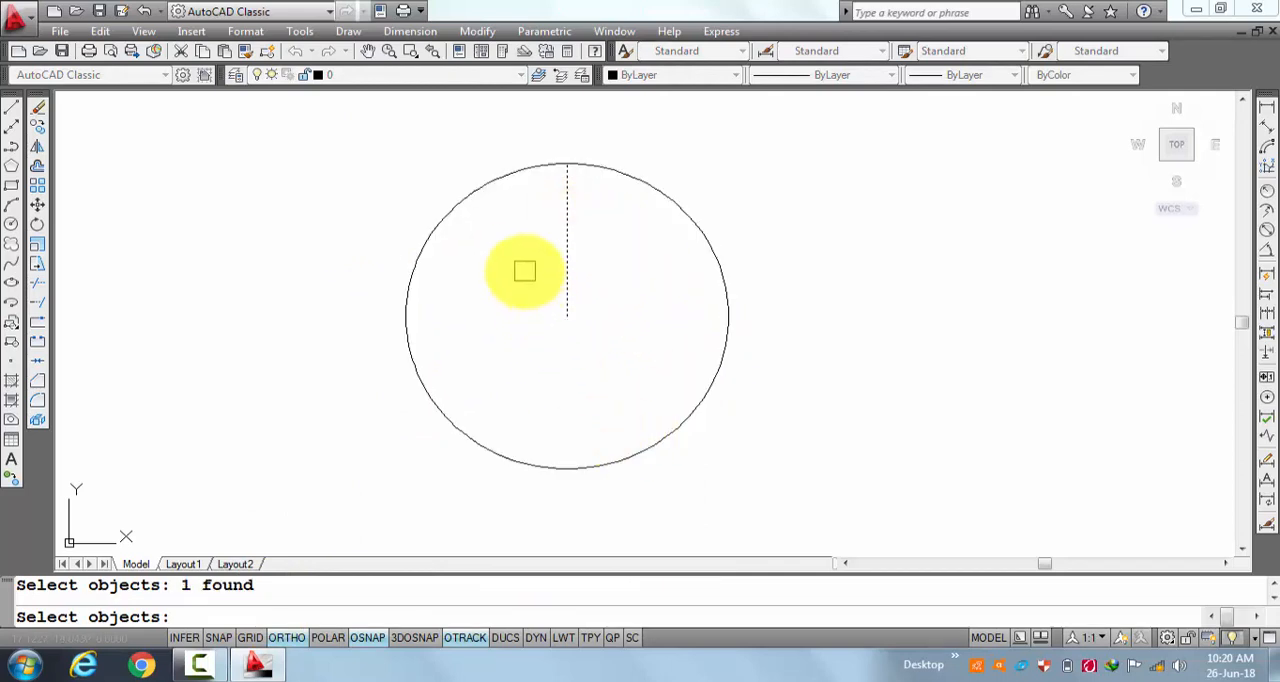
pyautogui.press('Return')
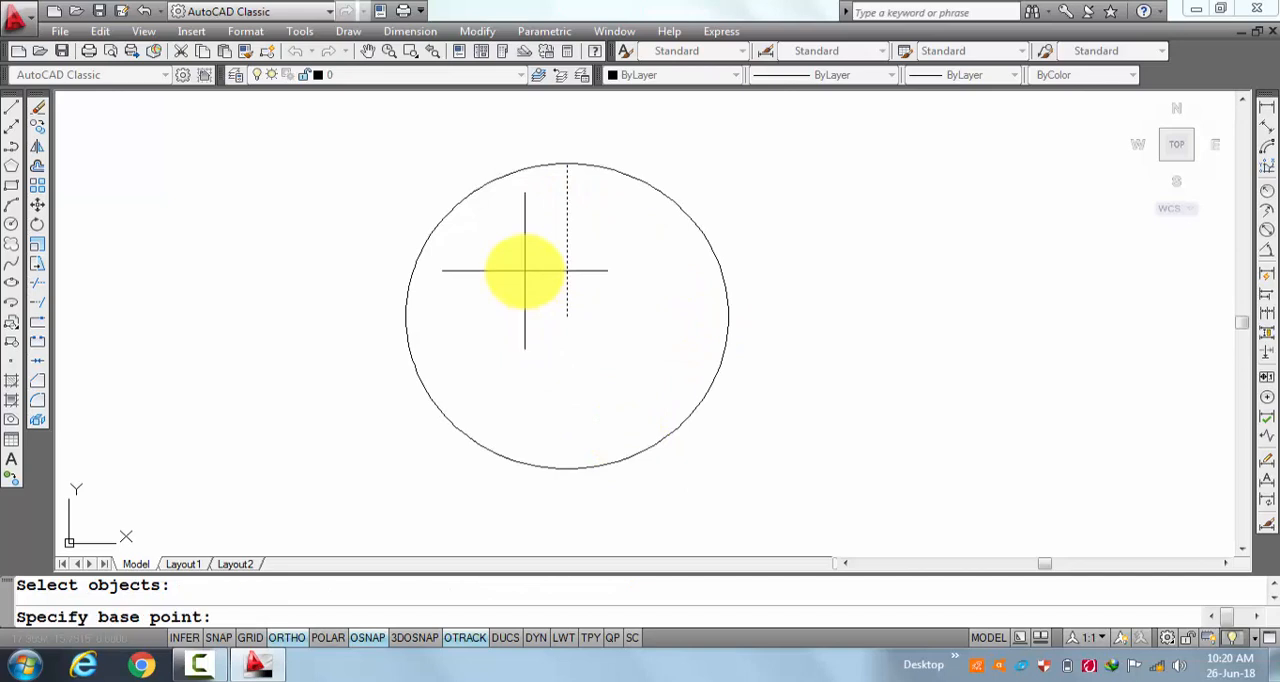
pyautogui.click(565, 316)
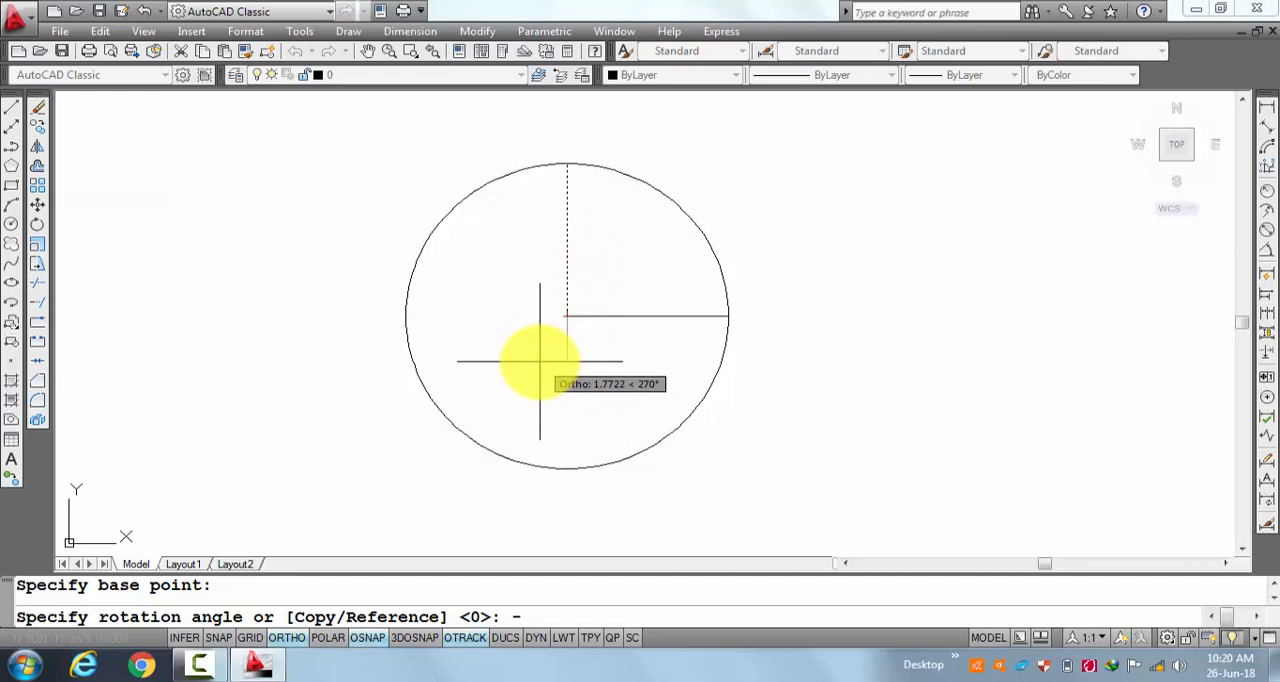
pyautogui.press('Return')
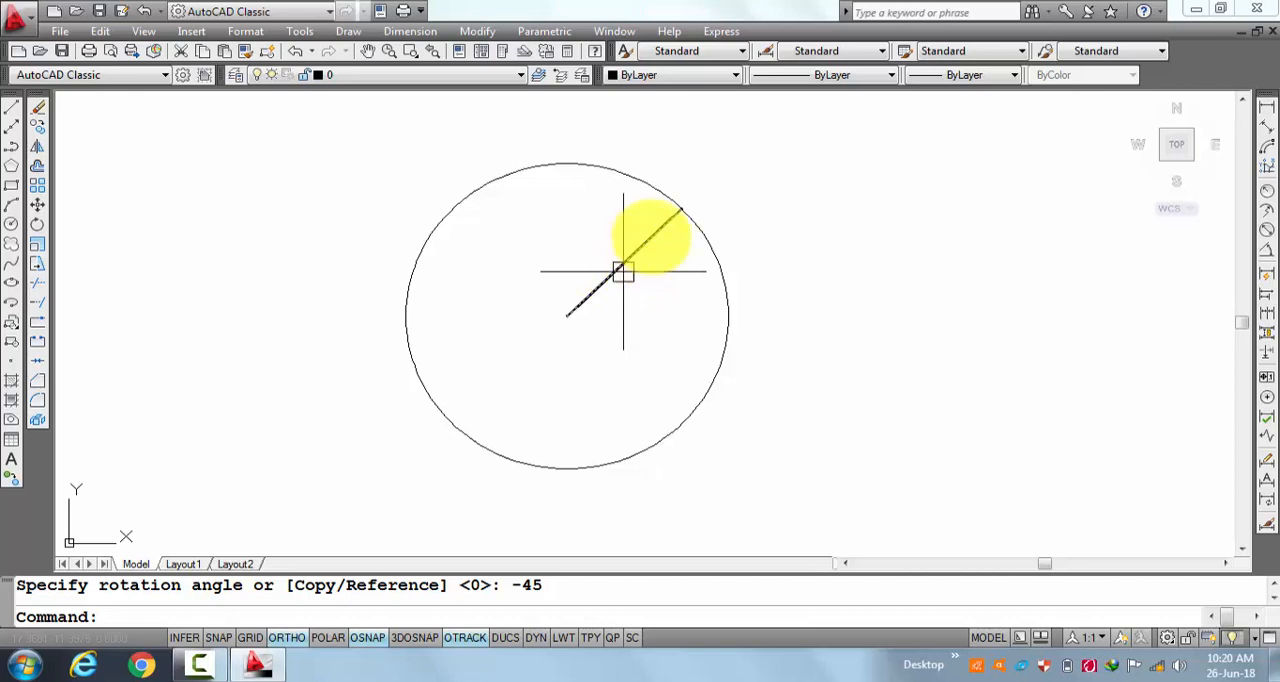
# Rotate the slanted radius line by a further -90 degrees about the circle's center.
pyautogui.moveTo(627, 260)
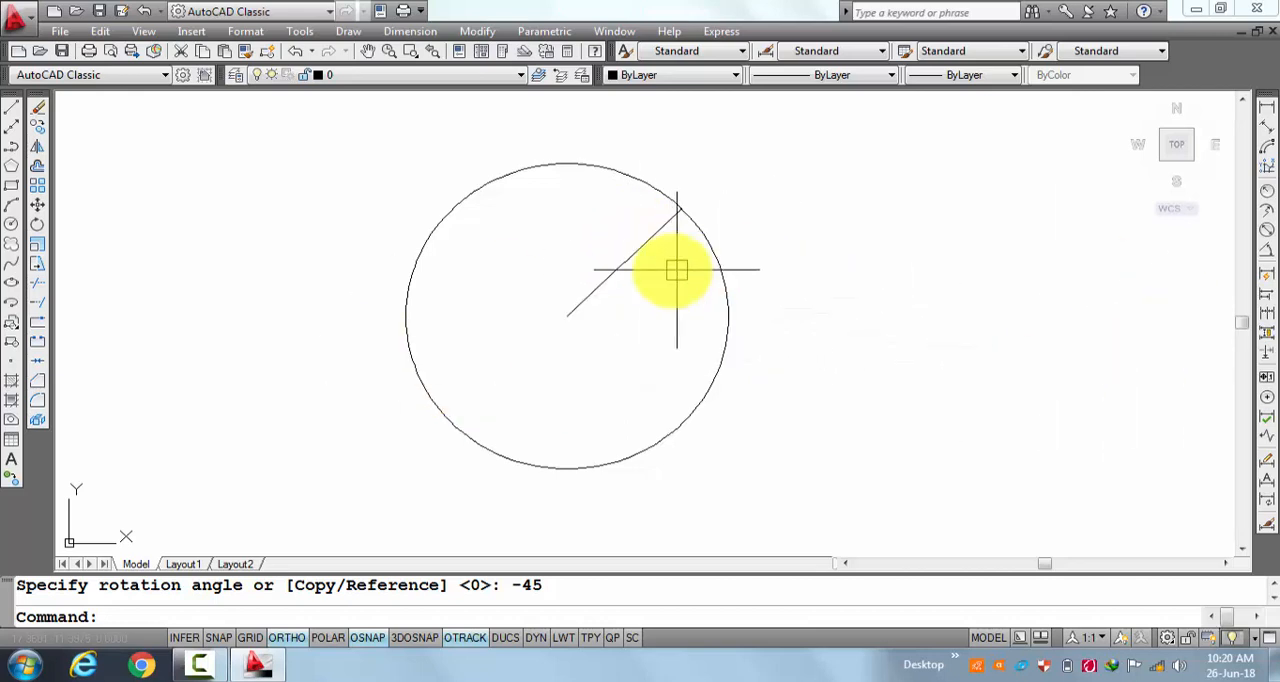
pyautogui.write('ro')
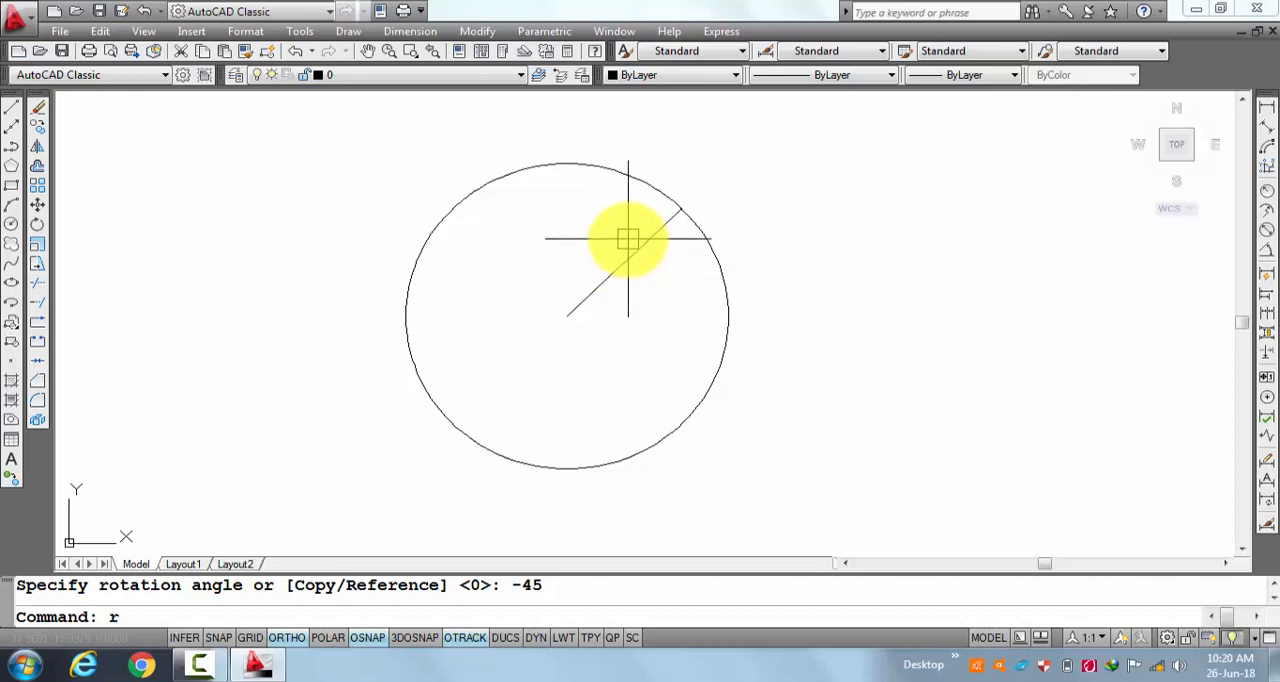
pyautogui.press('Return')
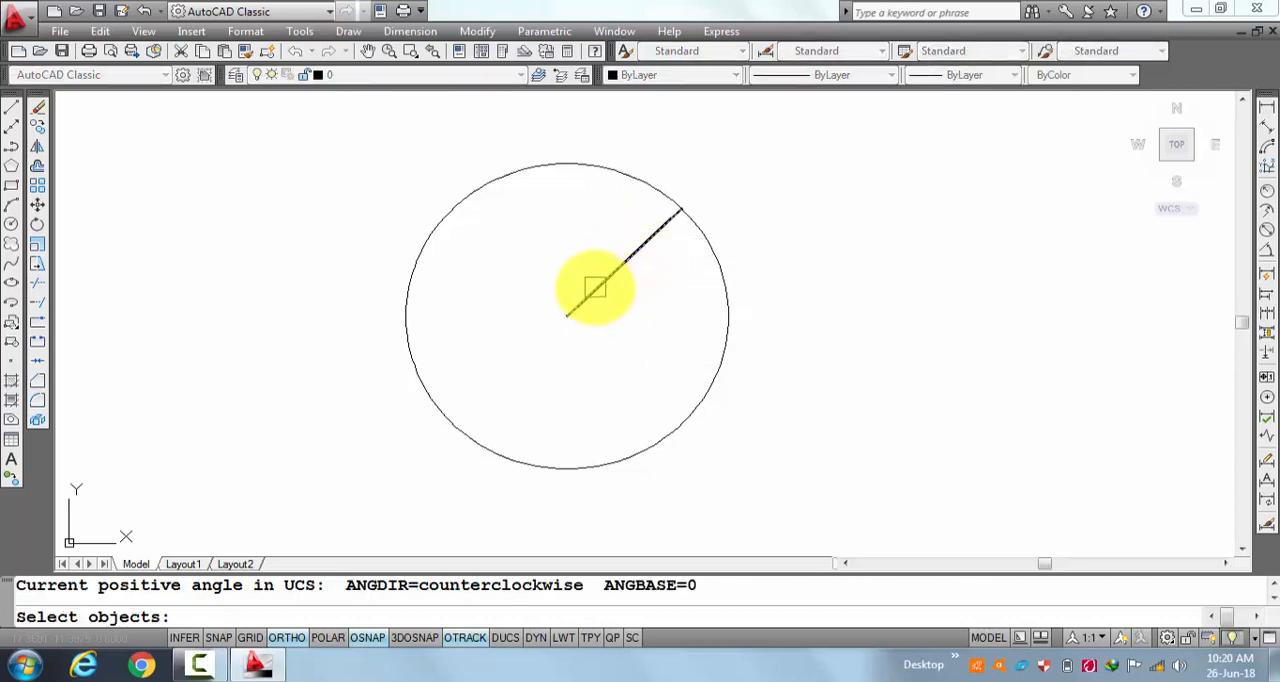
pyautogui.click(593, 290)
pyautogui.press('Return')
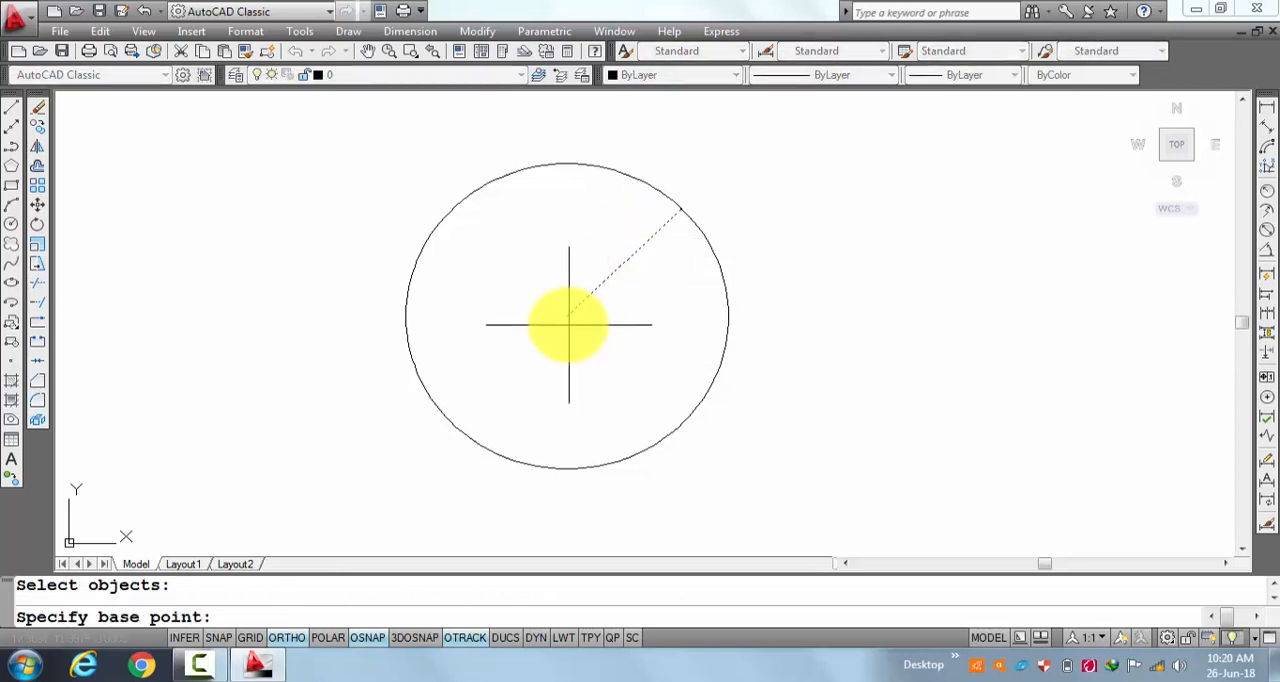
pyautogui.click(567, 313)
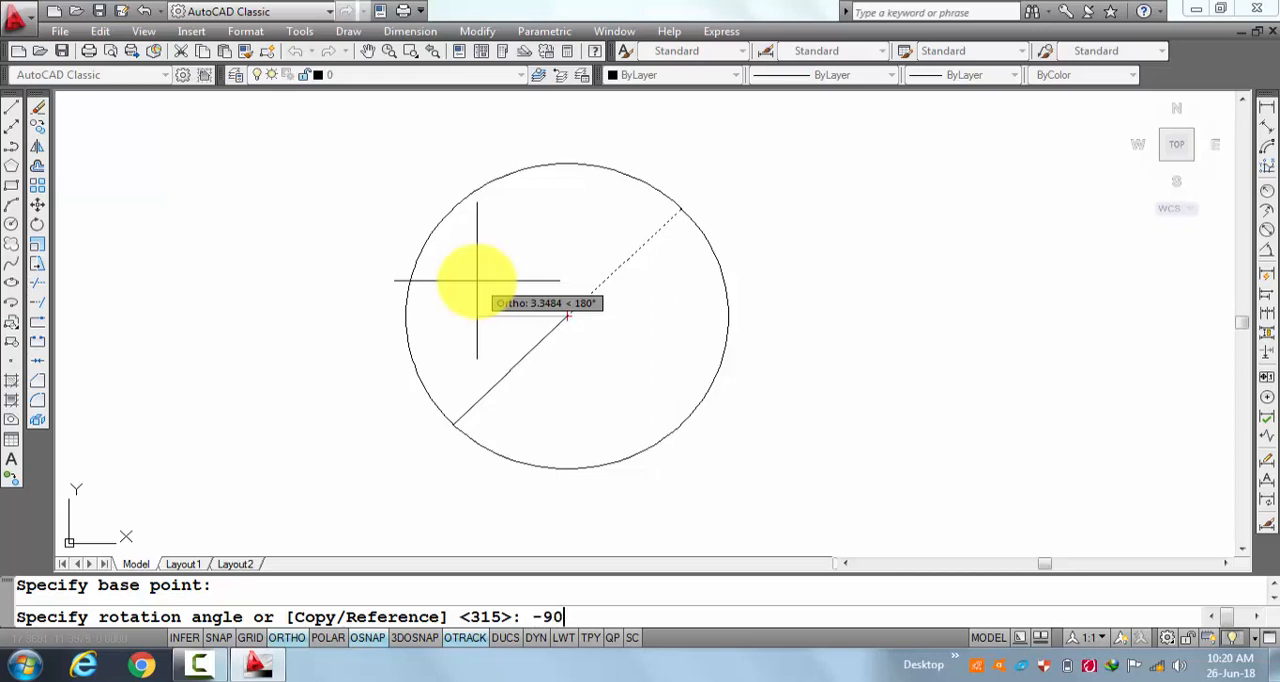
pyautogui.press('Return')
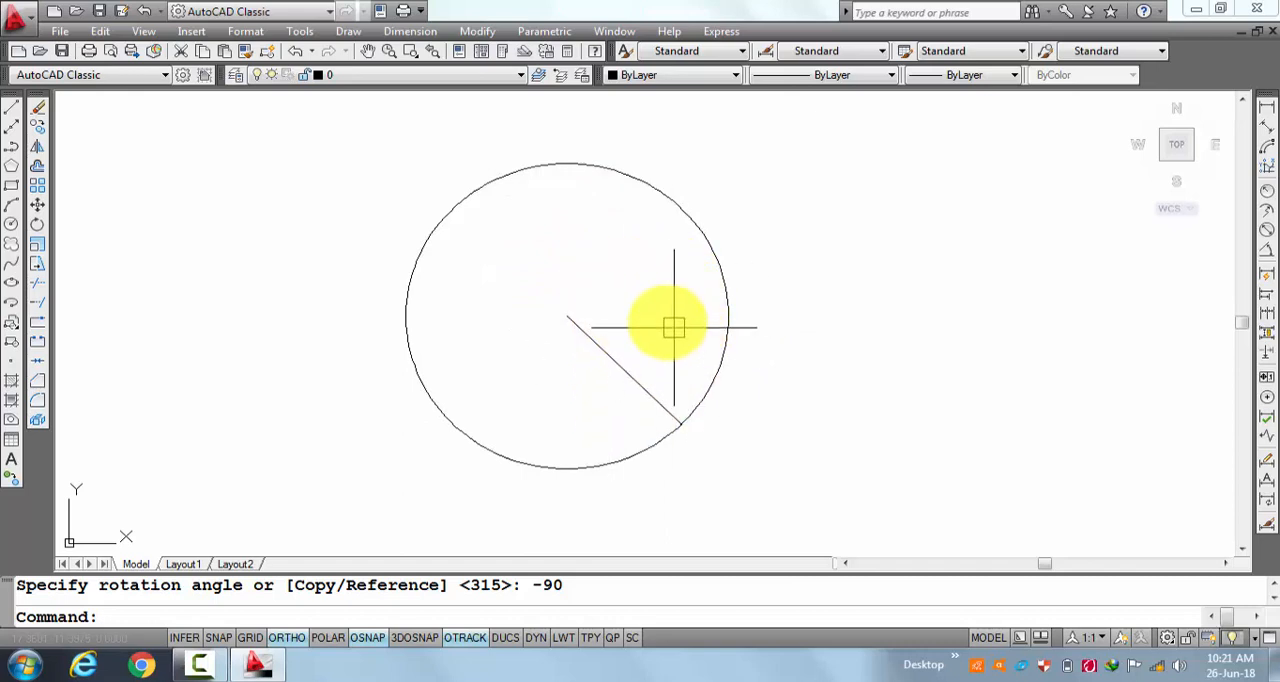
# Erase the circle together with its radius line.
pyautogui.write('e')
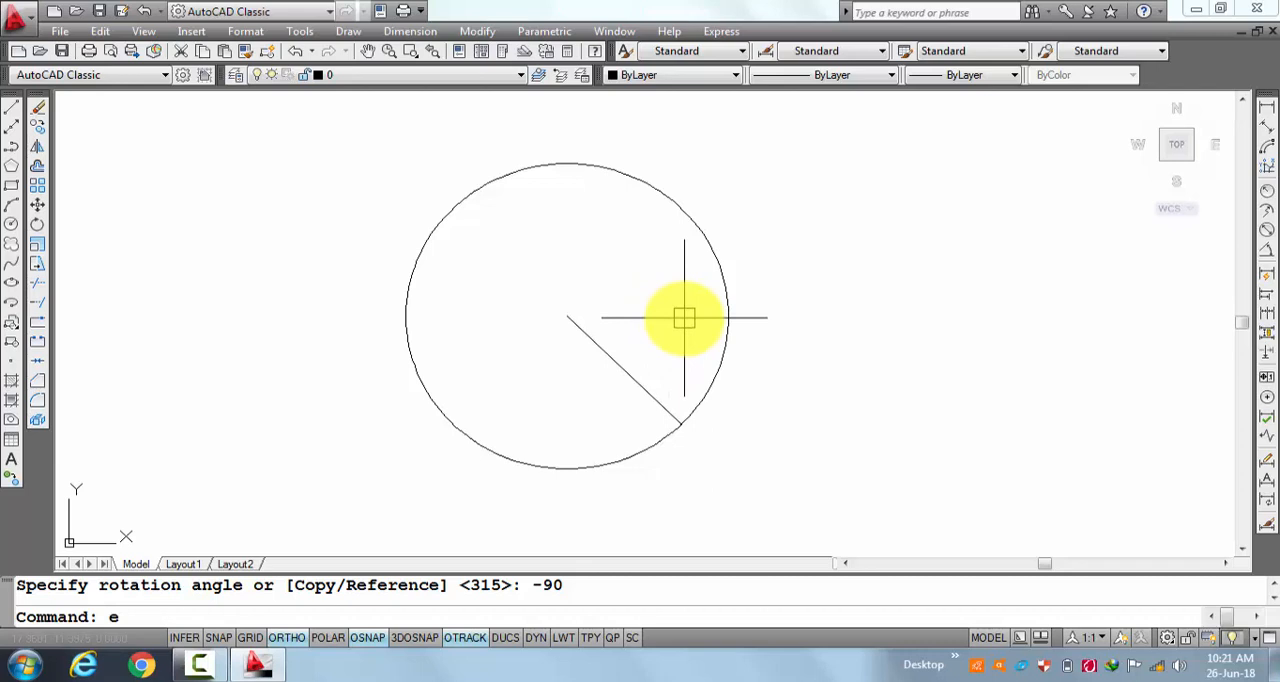
pyautogui.press('Return')
pyautogui.click(917, 100)
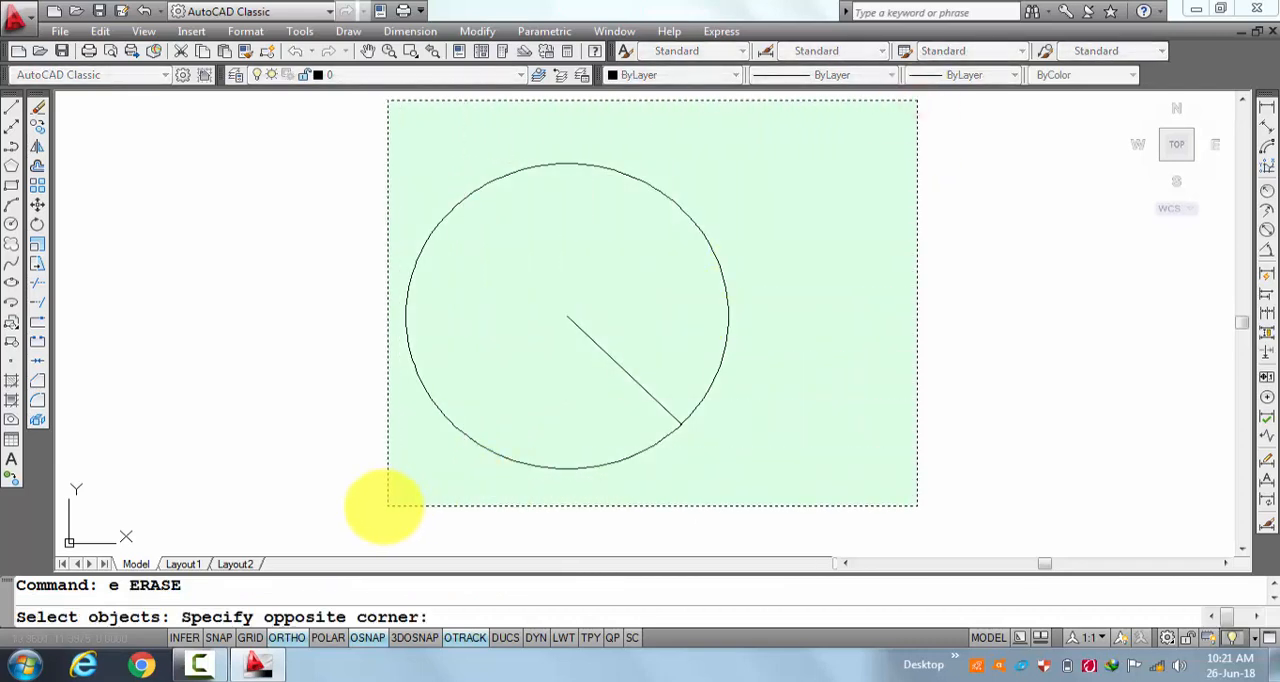
pyautogui.click(397, 505)
pyautogui.press('Return')
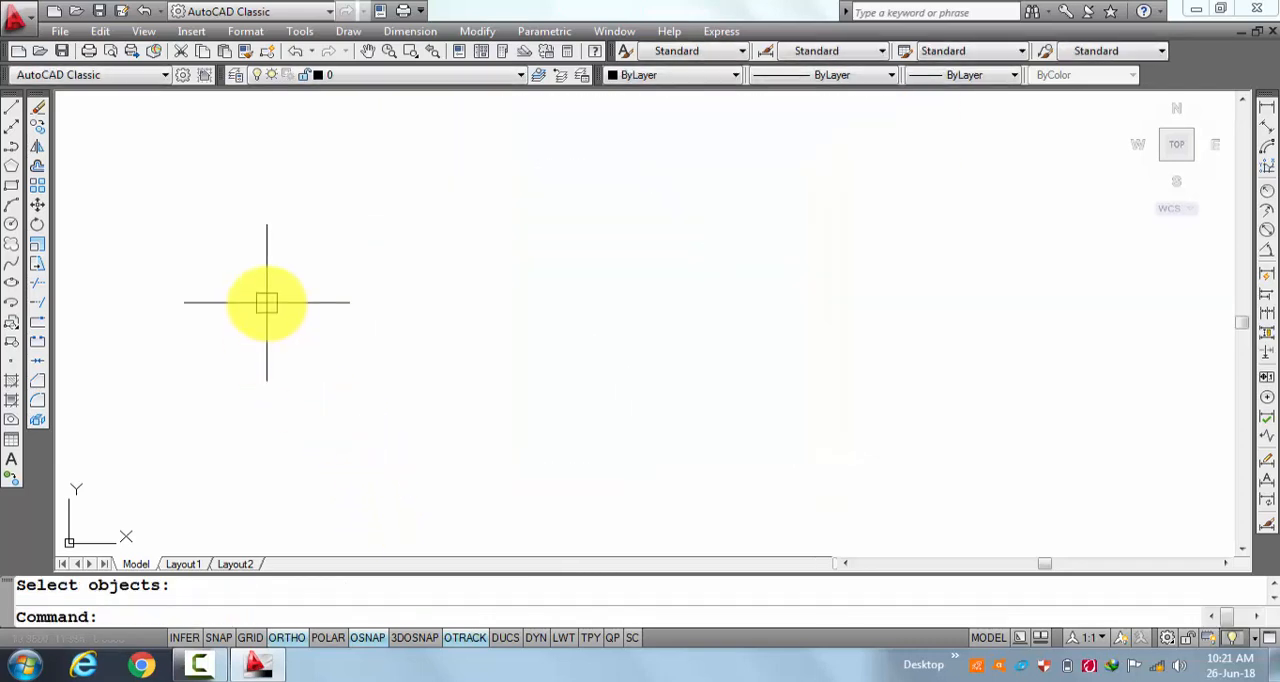
pyautogui.press('Escape')
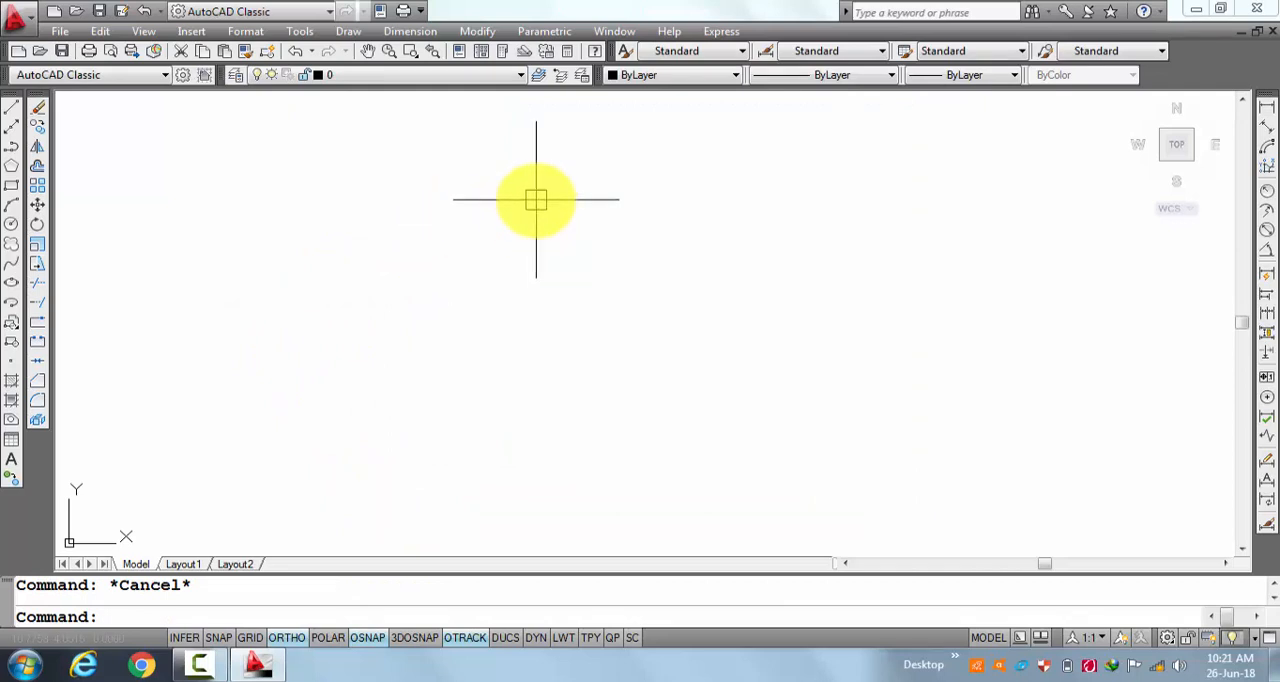
# Draw a horizontal rectangle, roughly twice as wide as it is high, in the middle of the empty drawing area.
pyautogui.click(12, 187)
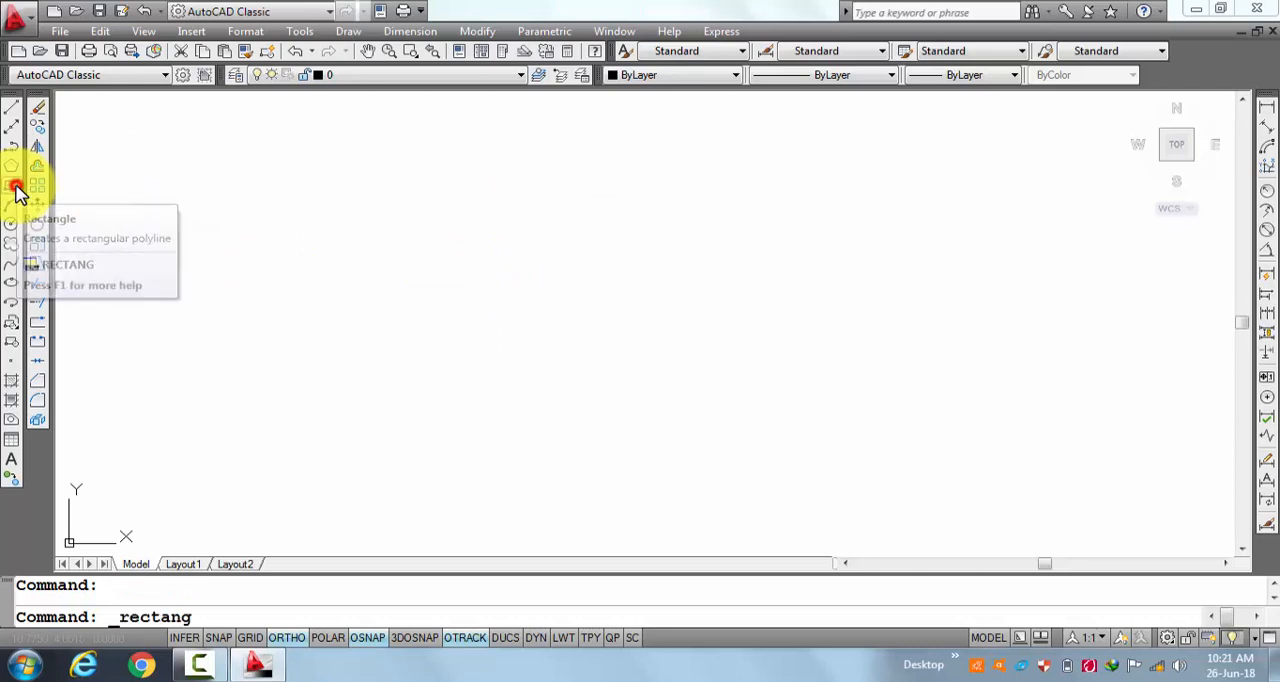
pyautogui.click(486, 215)
pyautogui.click(866, 389)
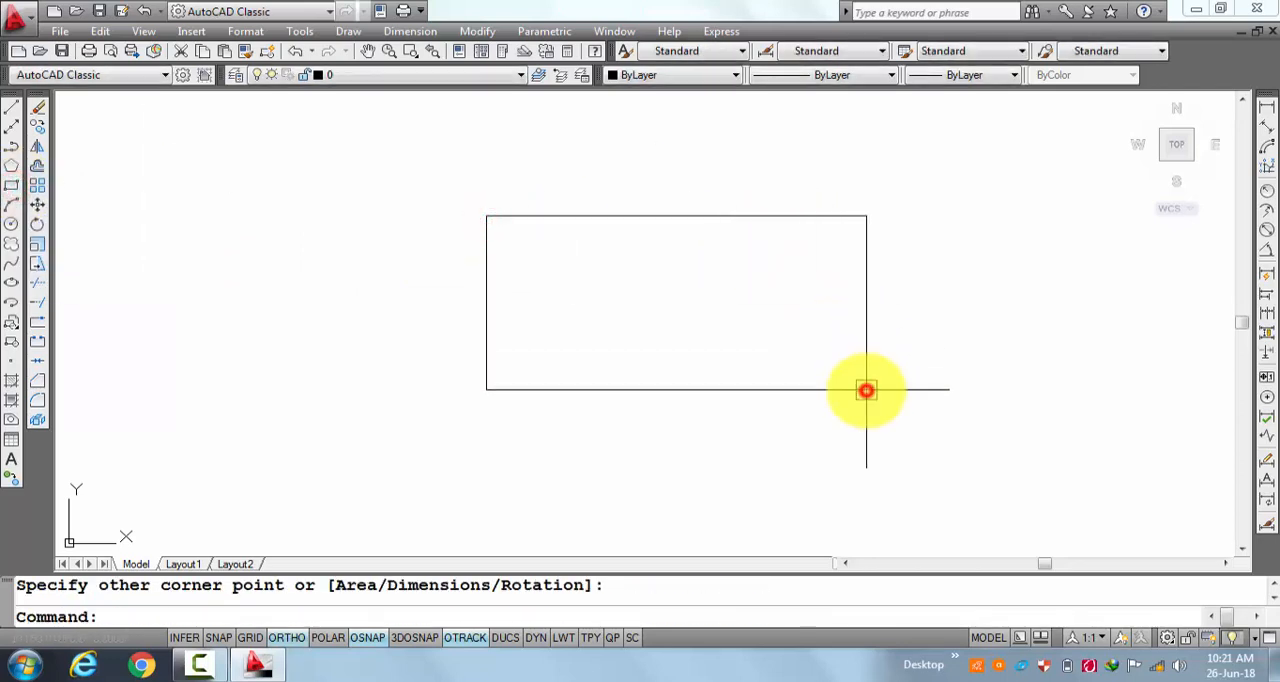
pyautogui.press('Return')
pyautogui.press('Escape')
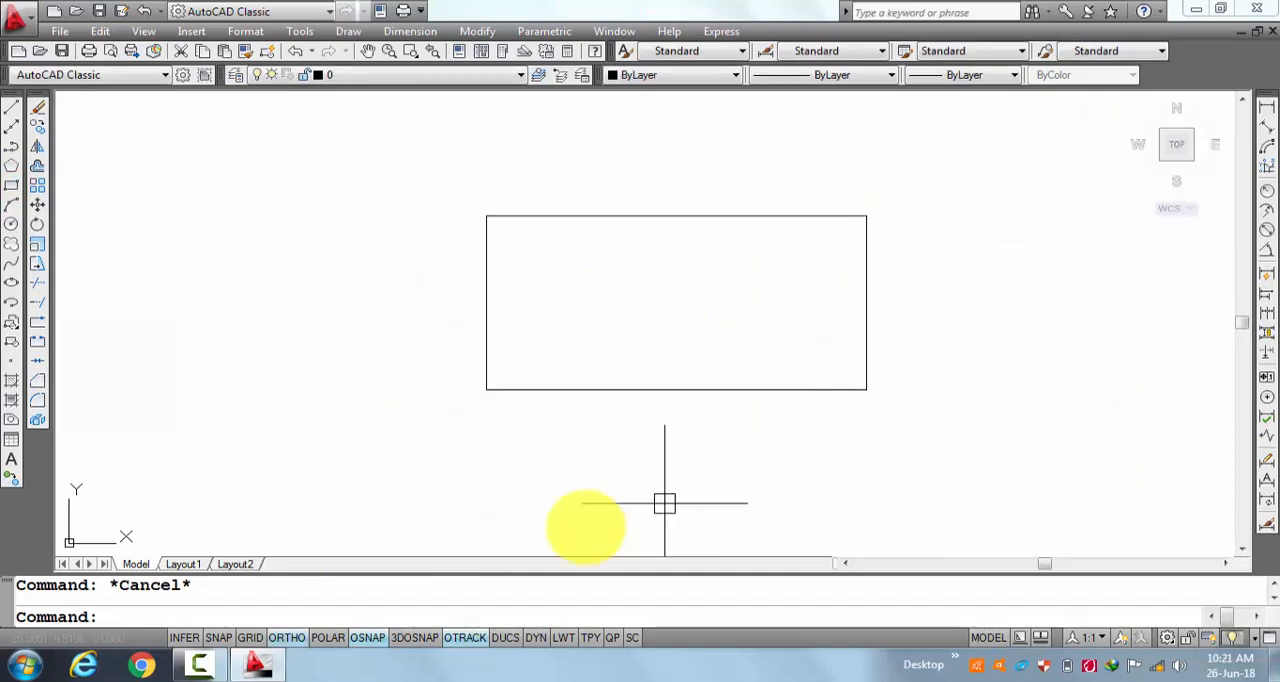
# Rotate the rectangle by -45 degrees about its lower-left corner.
pyautogui.click(505, 610)
pyautogui.write('r')
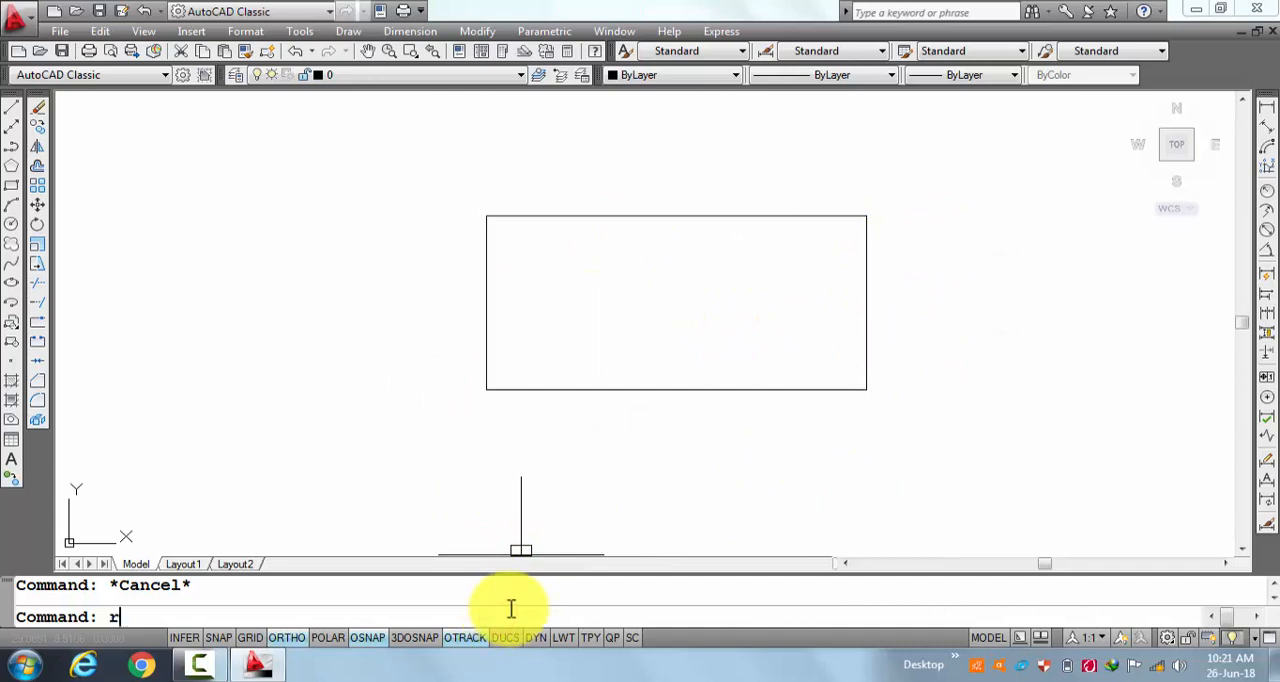
pyautogui.write('o')
pyautogui.press('Return')
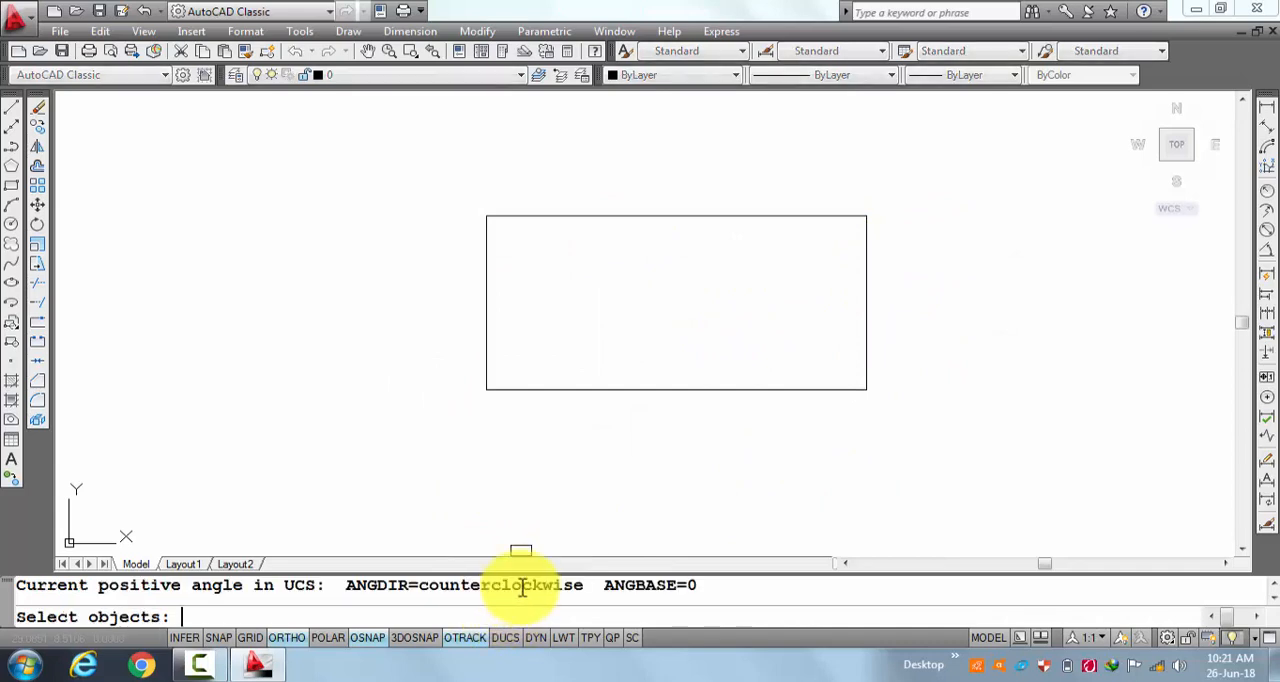
pyautogui.click(1008, 161)
pyautogui.click(458, 514)
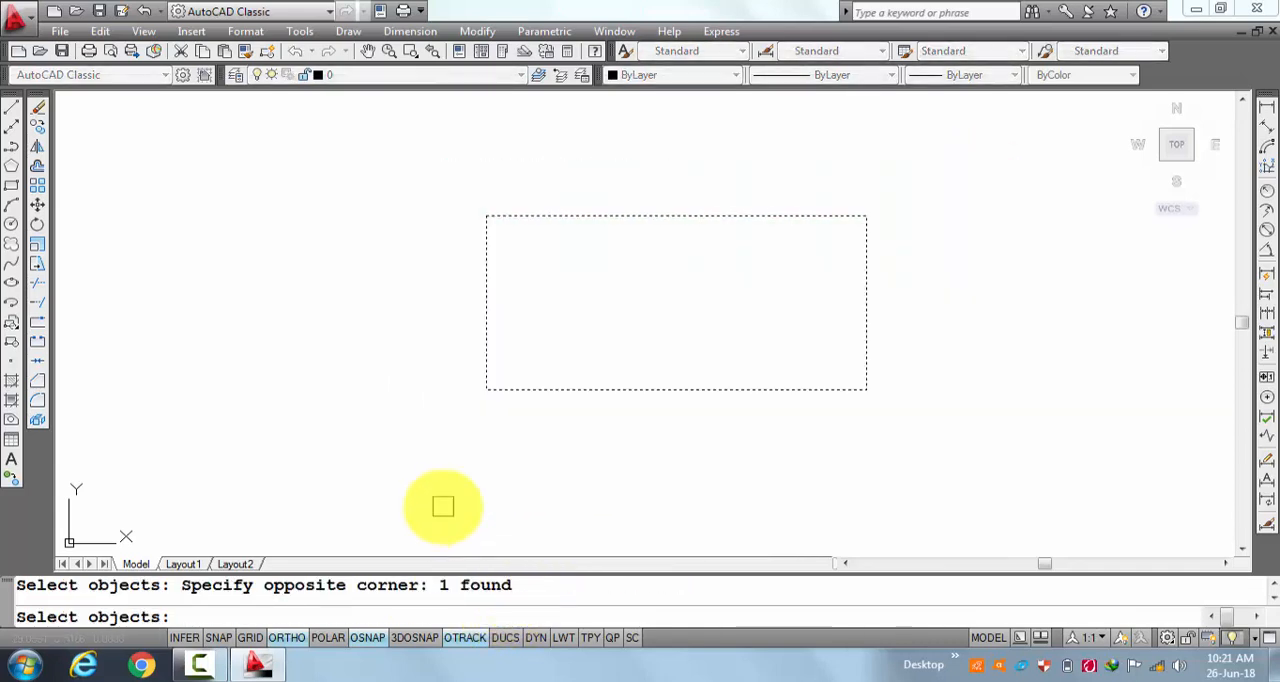
pyautogui.press('Return')
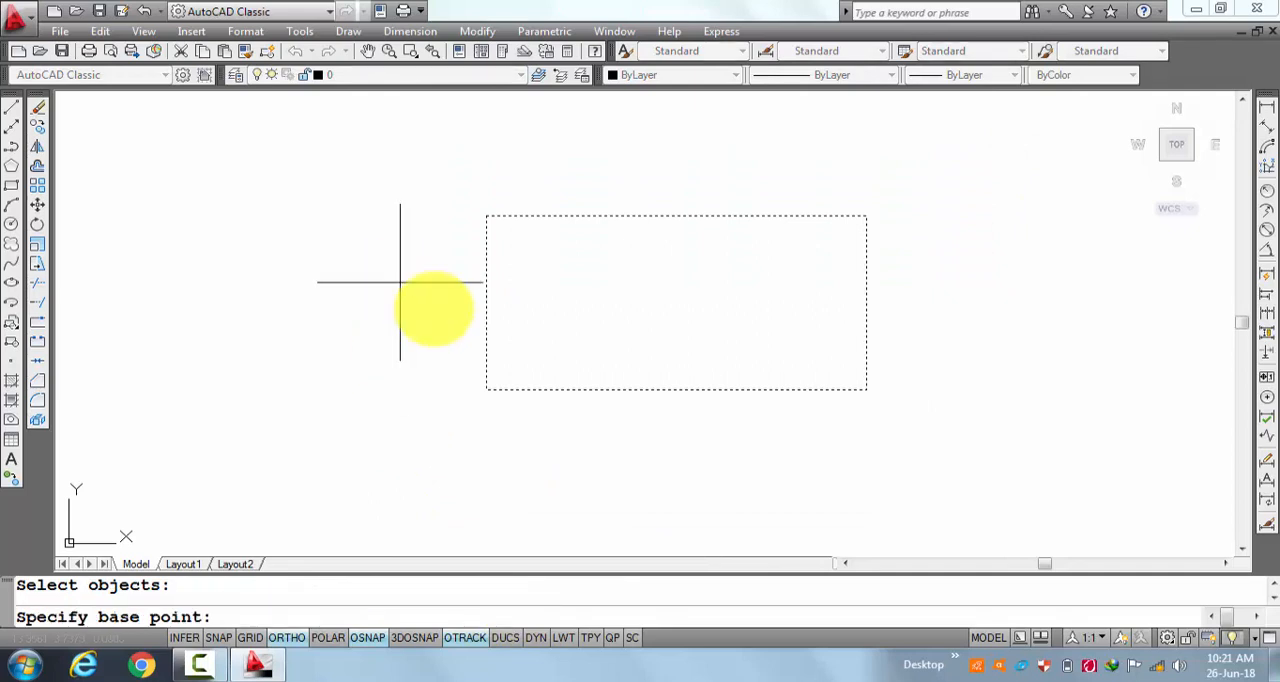
pyautogui.click(486, 389)
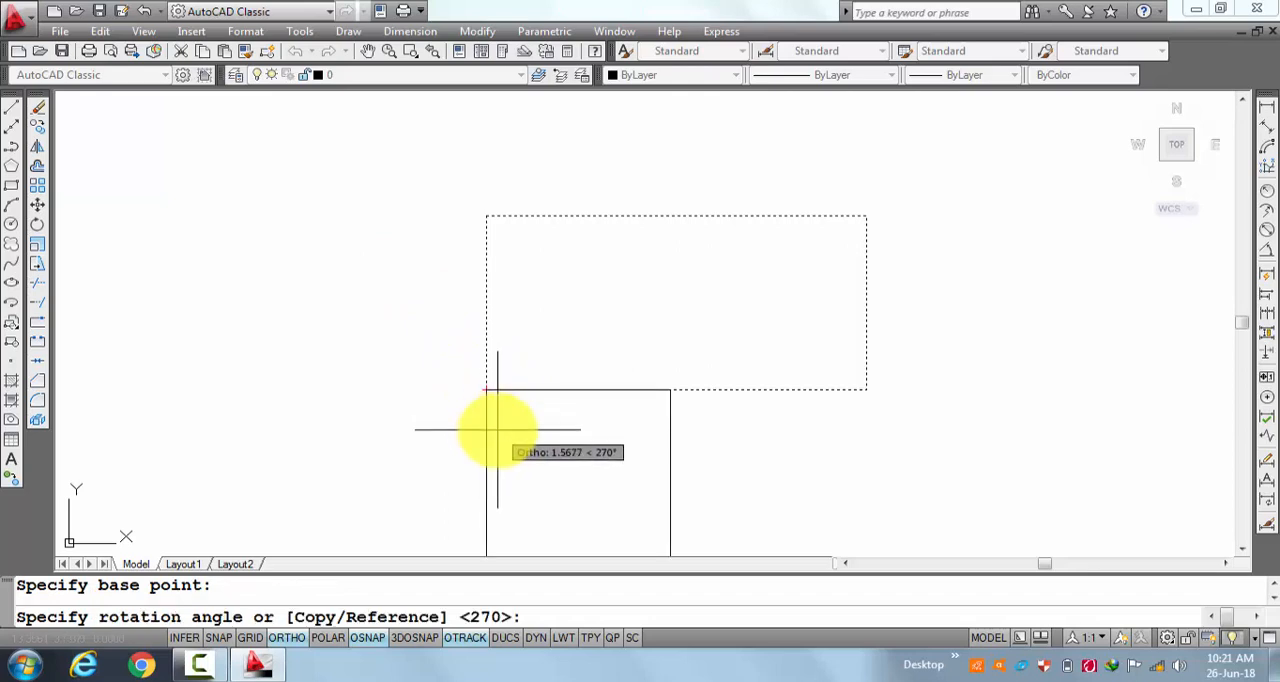
pyautogui.write('-45')
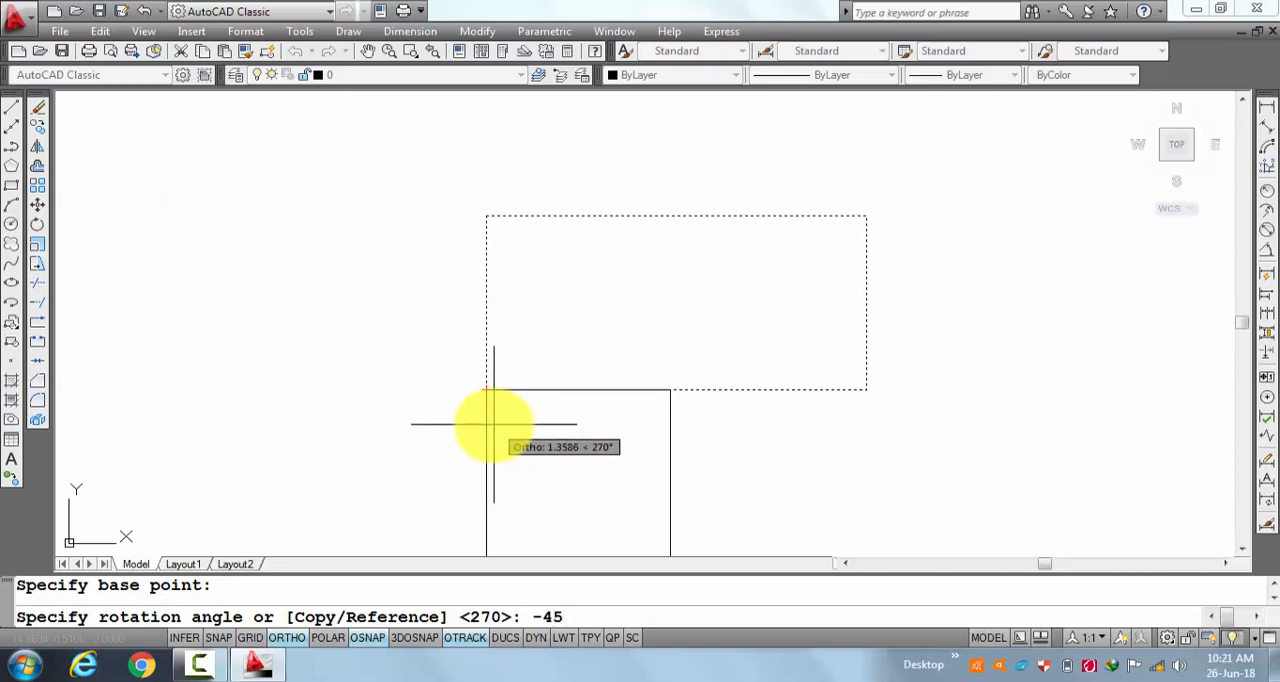
pyautogui.press('Return')
# Examine the tilted rectangle as a whole and up close.
pyautogui.scroll(-4, 535, 385)
pyautogui.moveTo(535, 385); pyautogui.dragTo(670, 211, button='middle')
pyautogui.scroll(3, 670, 211)
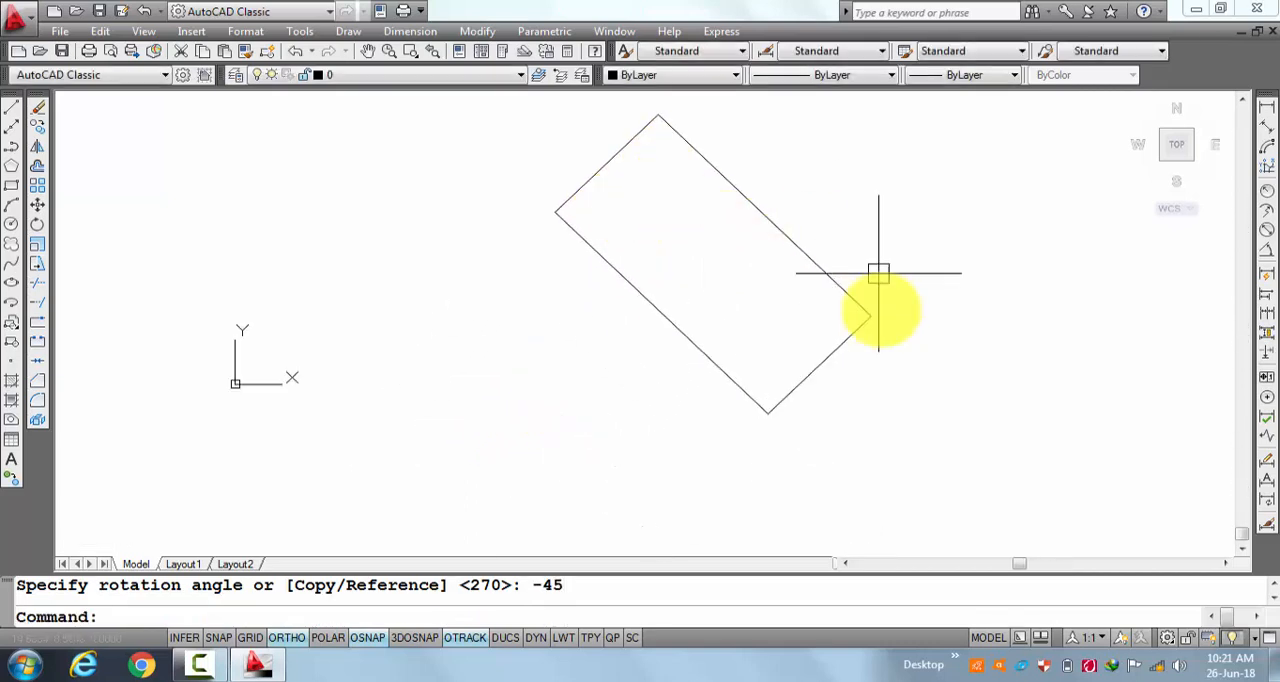
pyautogui.scroll(2, 792, 324)
pyautogui.scroll(-4, 792, 324)
pyautogui.moveTo(794, 294); pyautogui.dragTo(674, 374, button='middle')
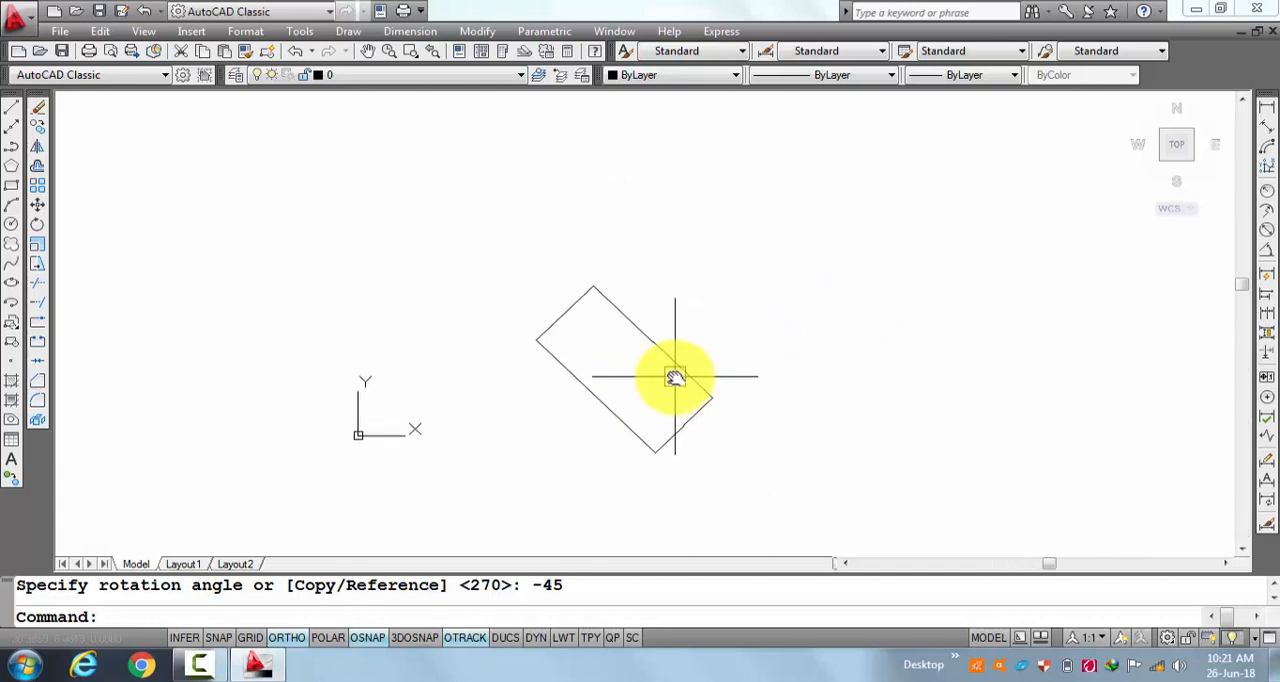
pyautogui.scroll(2, 650, 375)
pyautogui.scroll(2, 646, 378)
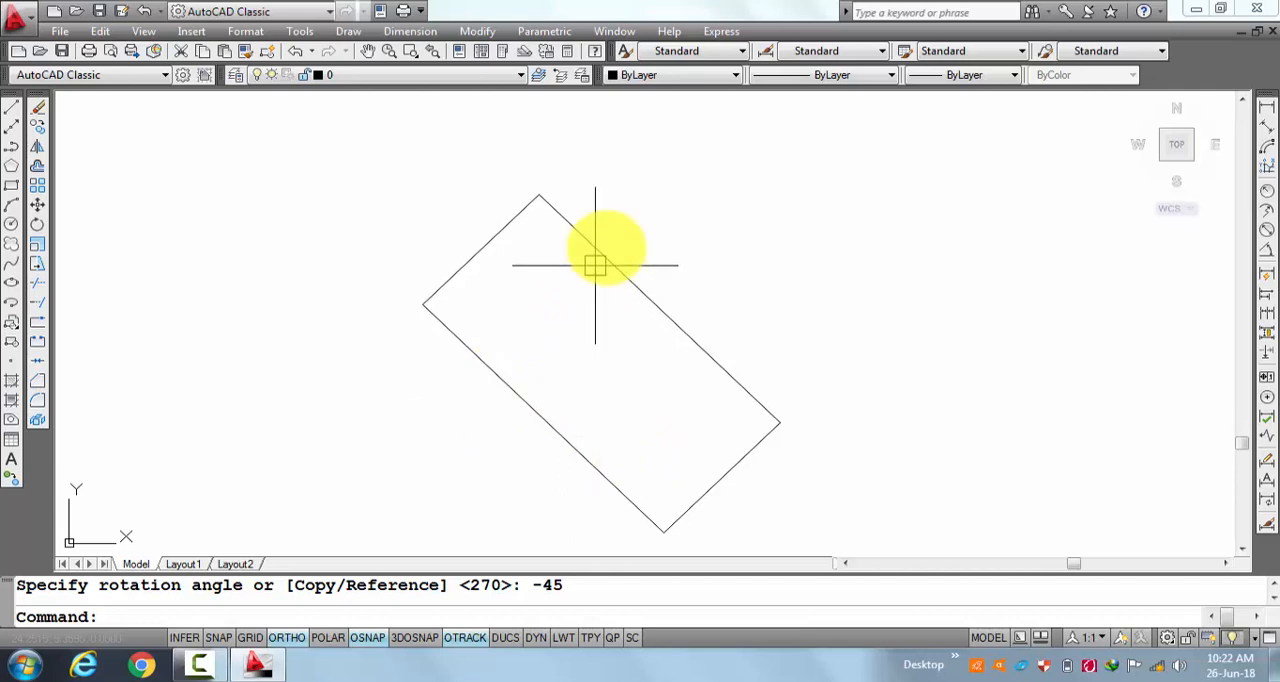
# Turn off the Origin display setting of the UCS icon so it stays in the drawing area's corner.
pyautogui.scroll(-4, 757, 266)
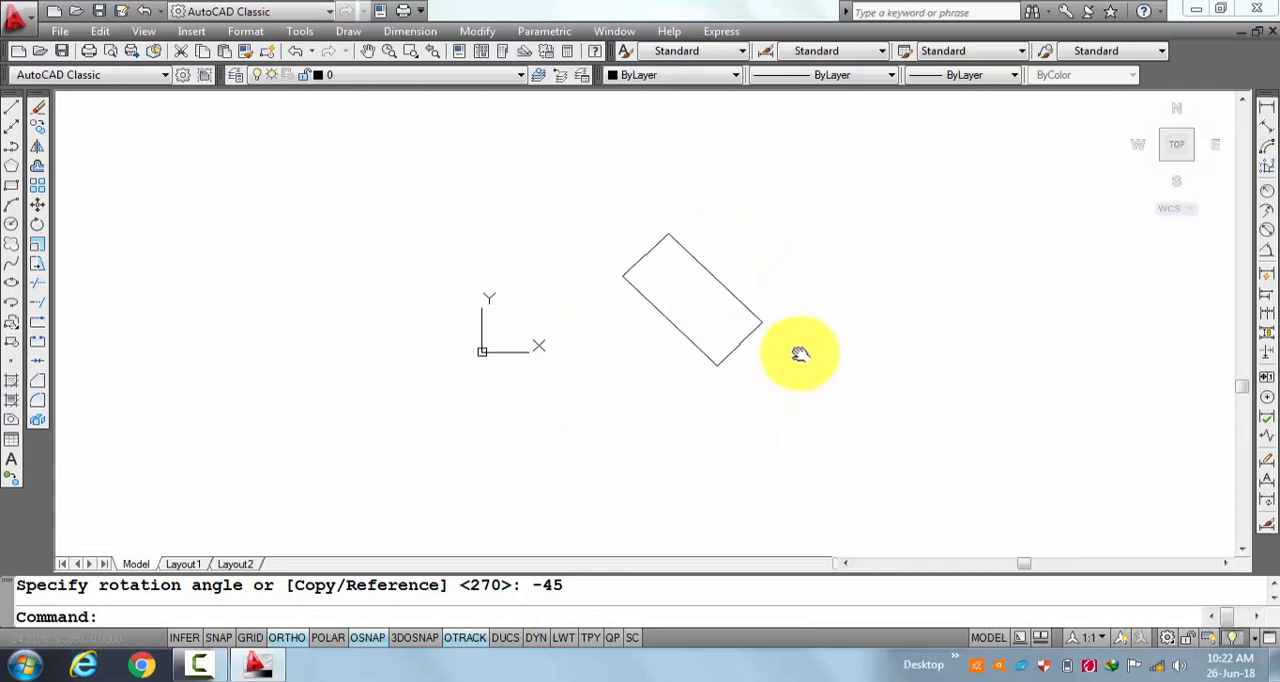
pyautogui.click(143, 31)
pyautogui.moveTo(226, 507)
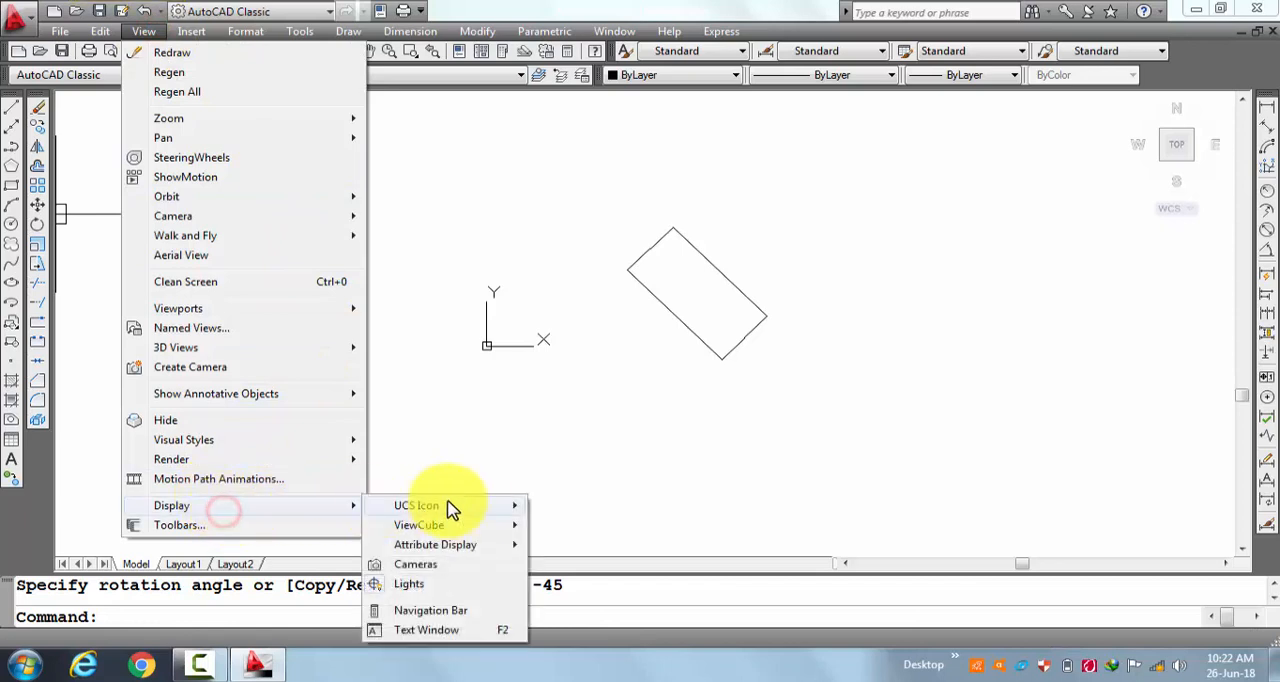
pyautogui.moveTo(488, 514)
pyautogui.click(543, 528)
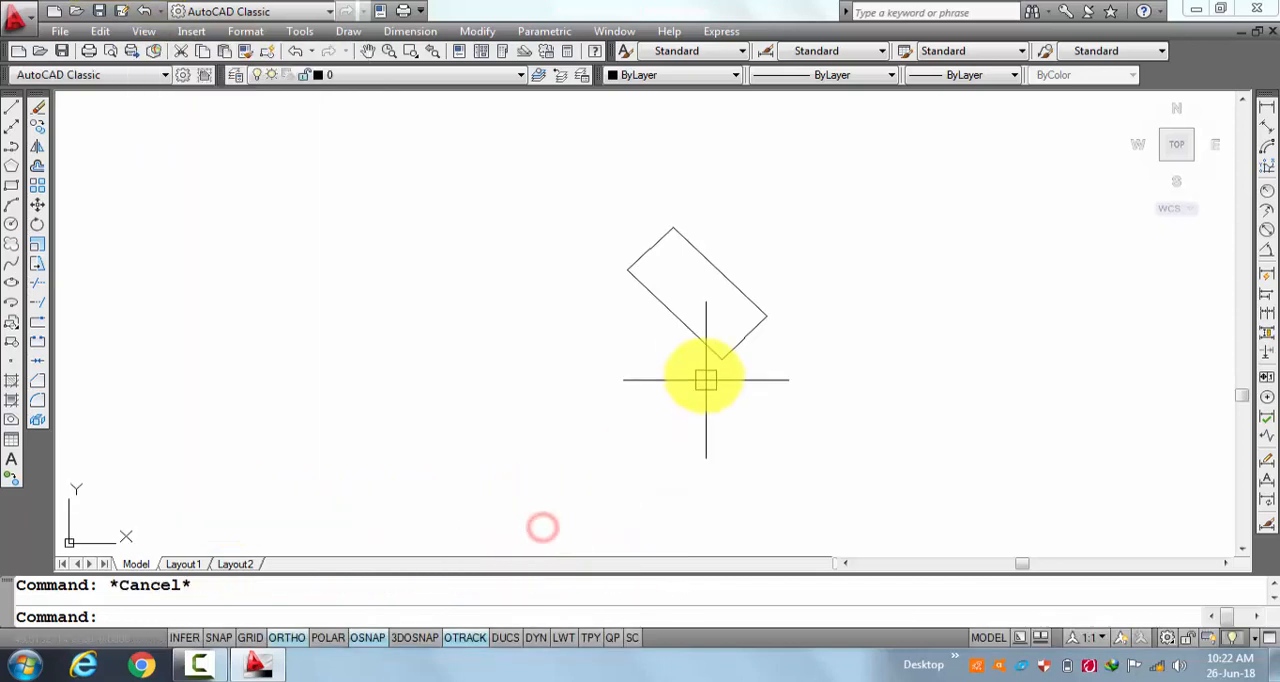
# Erase the rotated rectangle.
pyautogui.click(913, 172)
pyautogui.click(598, 430)
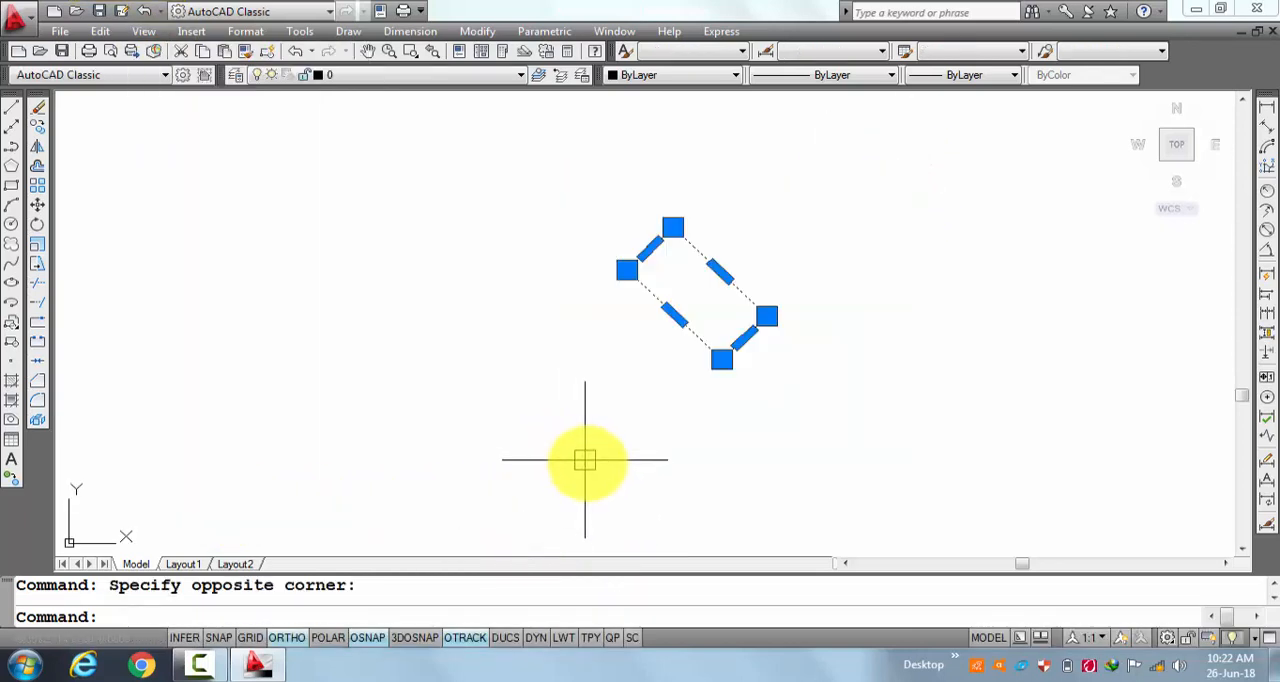
pyautogui.write('e')
pyautogui.press('Return')
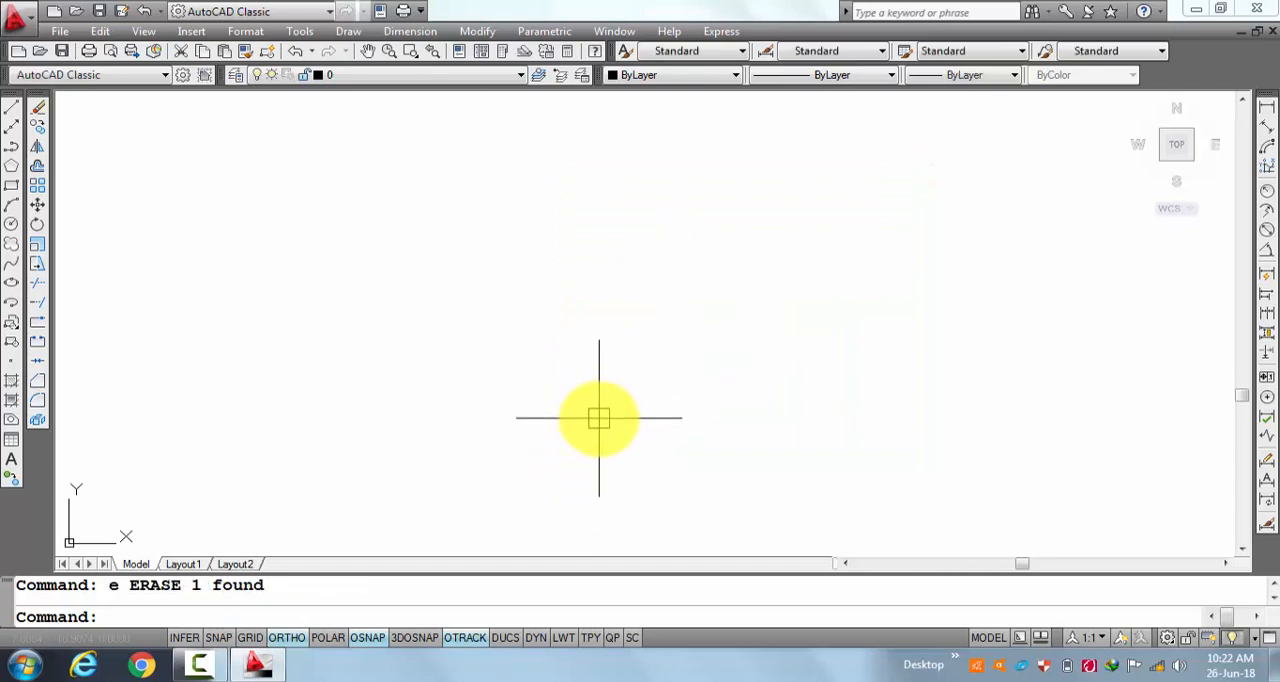
pyautogui.scroll(-3, 590, 365)
pyautogui.moveTo(592, 363); pyautogui.dragTo(601, 306, button='middle')
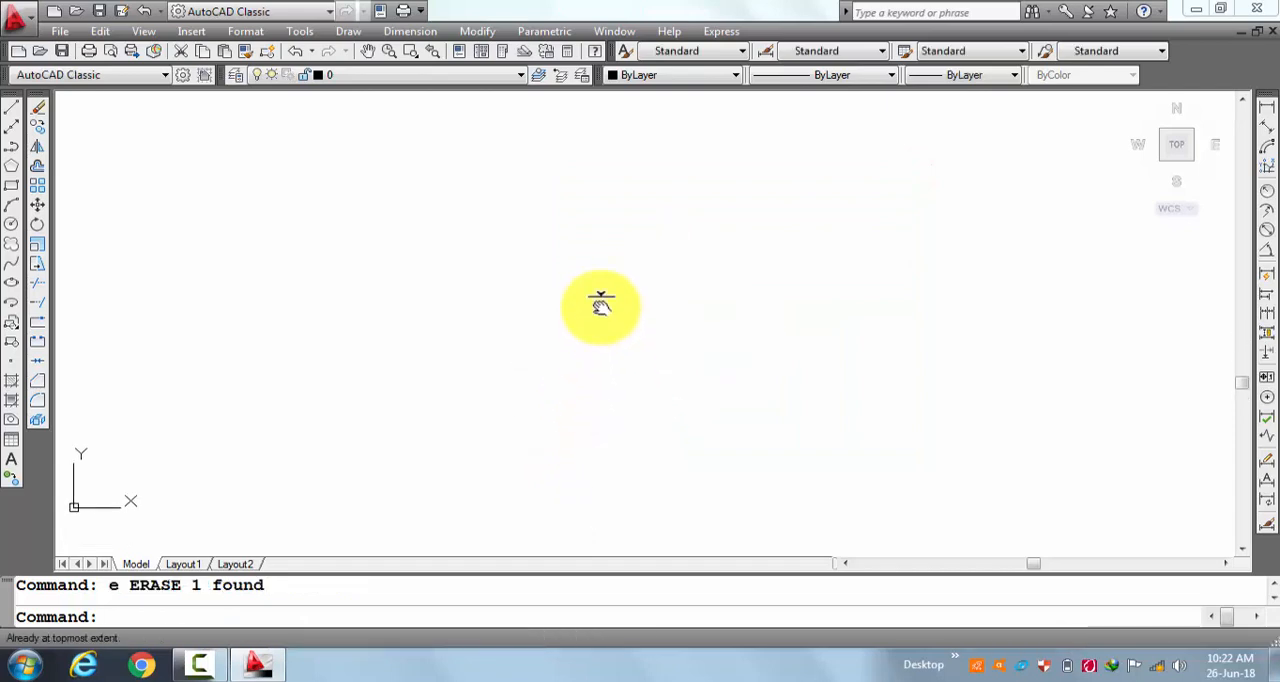
pyautogui.press('Escape')
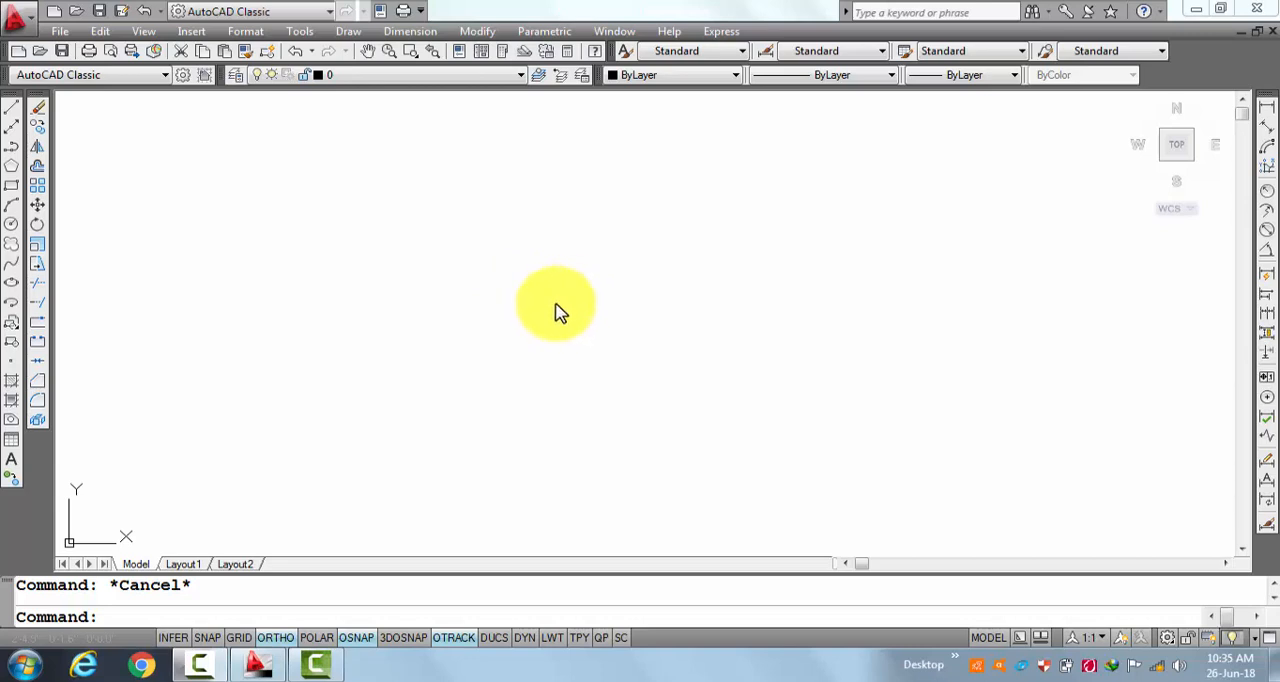
# Draw a circle with a radius of 12 inches in the middle of the empty drawing area.
pyautogui.click(38, 244)
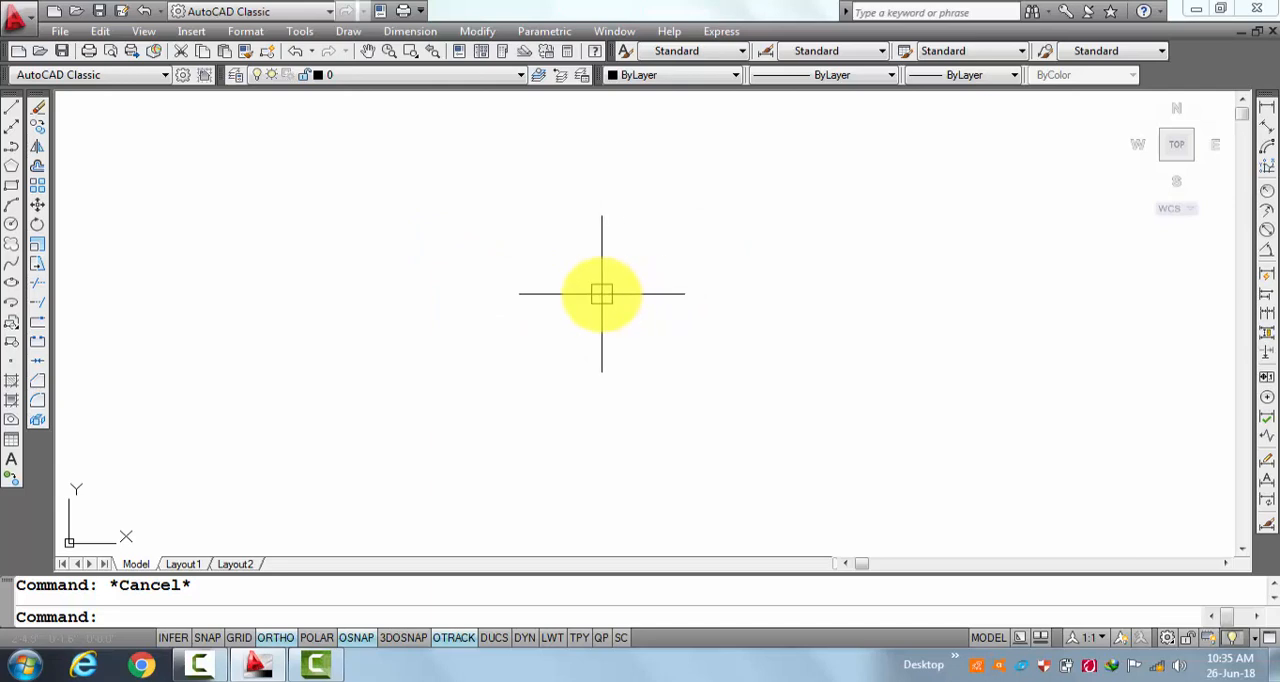
pyautogui.write('c')
pyautogui.press('Return')
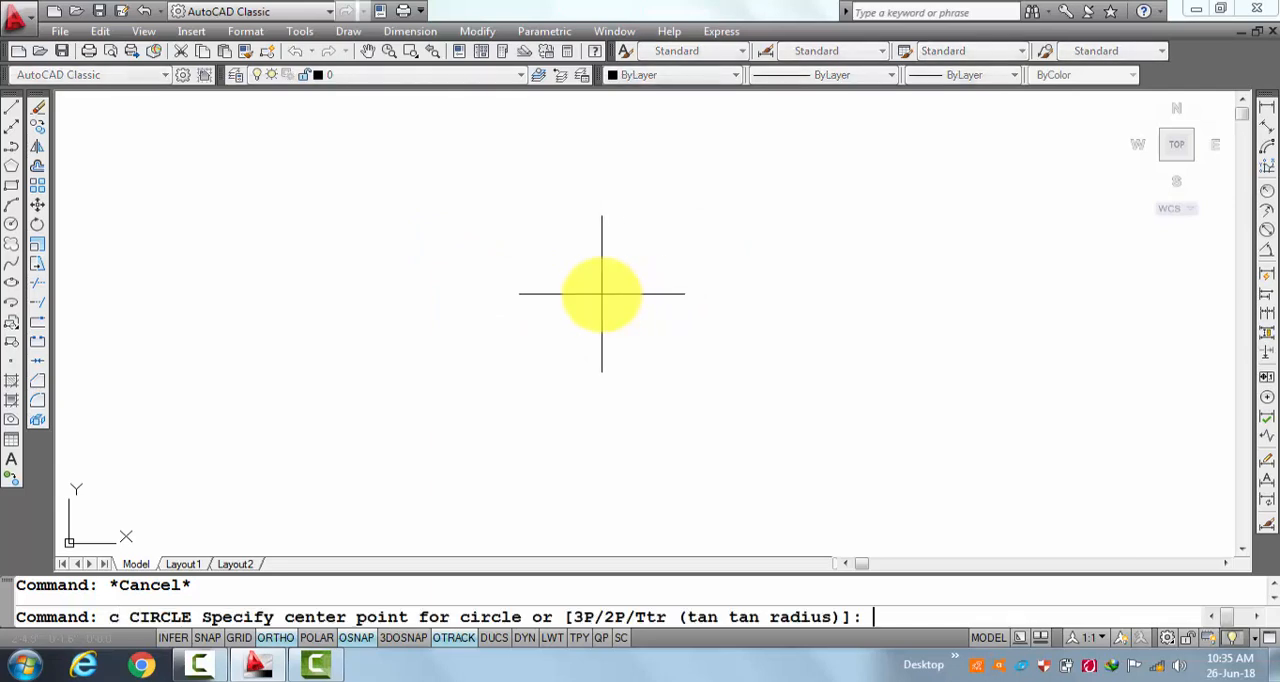
pyautogui.click(601, 293)
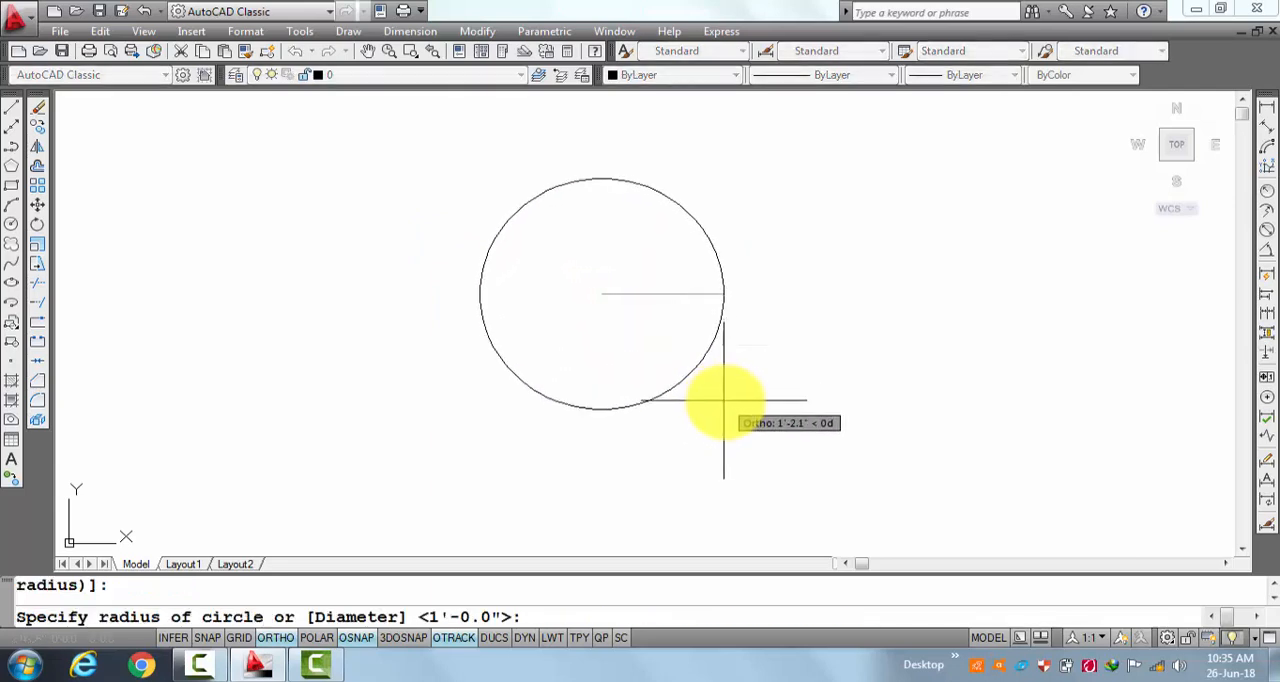
pyautogui.write('12')
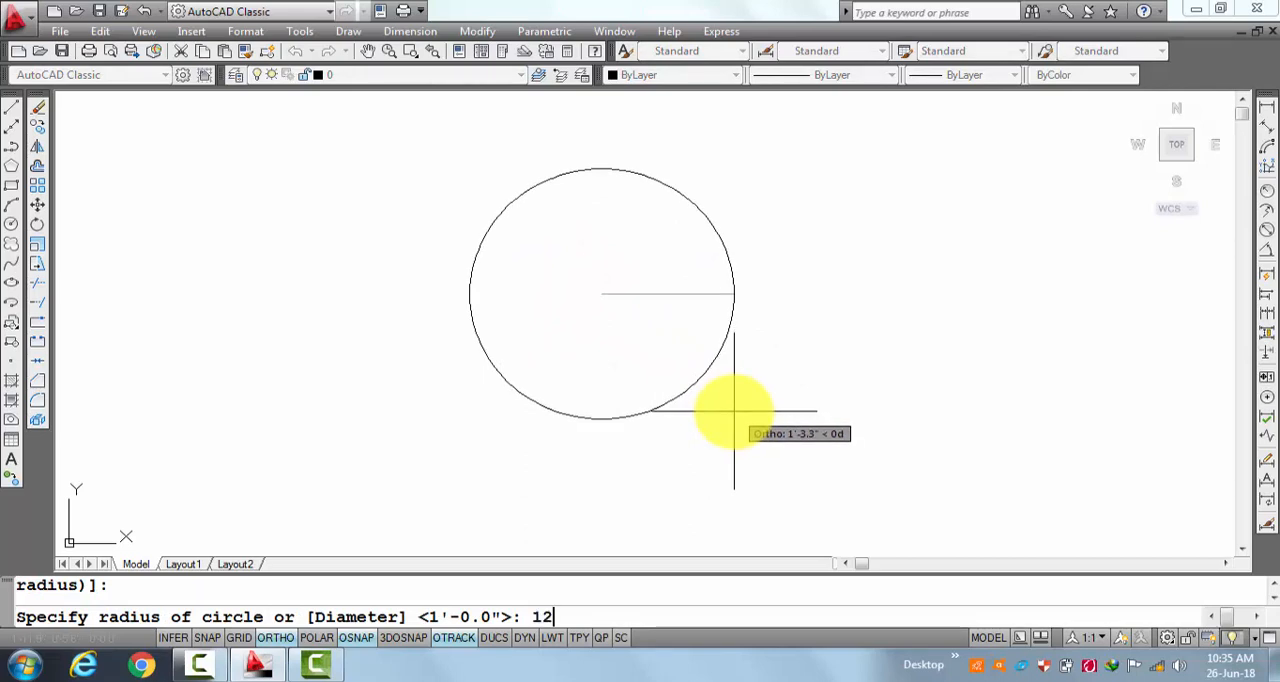
pyautogui.press('Return')
pyautogui.press('Escape')
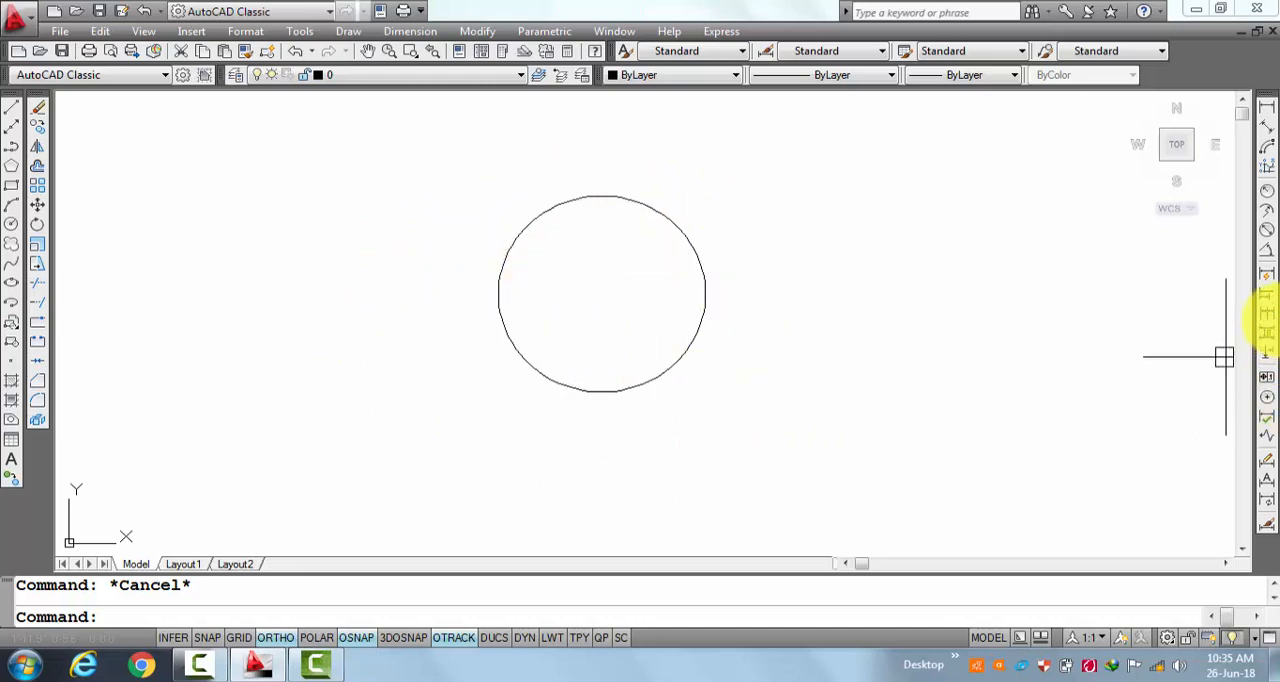
# Check the circle's diameter with a diameter dimension placed outside it, and erase that dimension.
pyautogui.click(1266, 244)
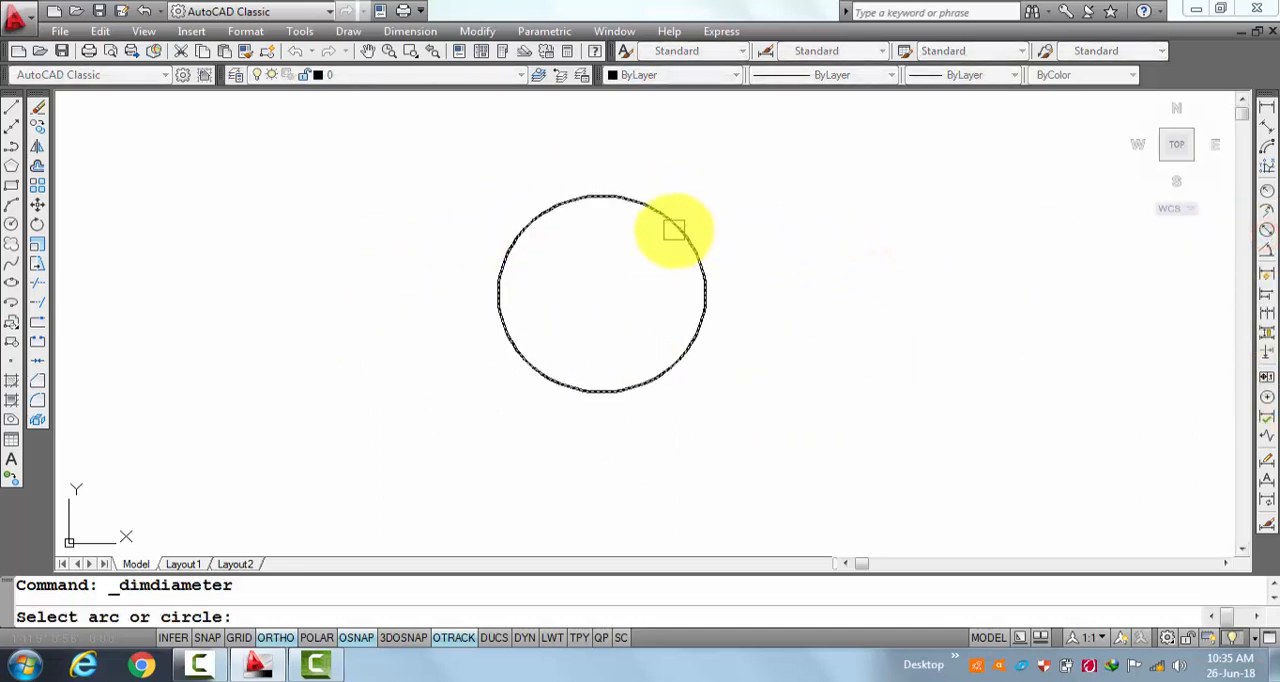
pyautogui.click(674, 229)
pyautogui.click(855, 237)
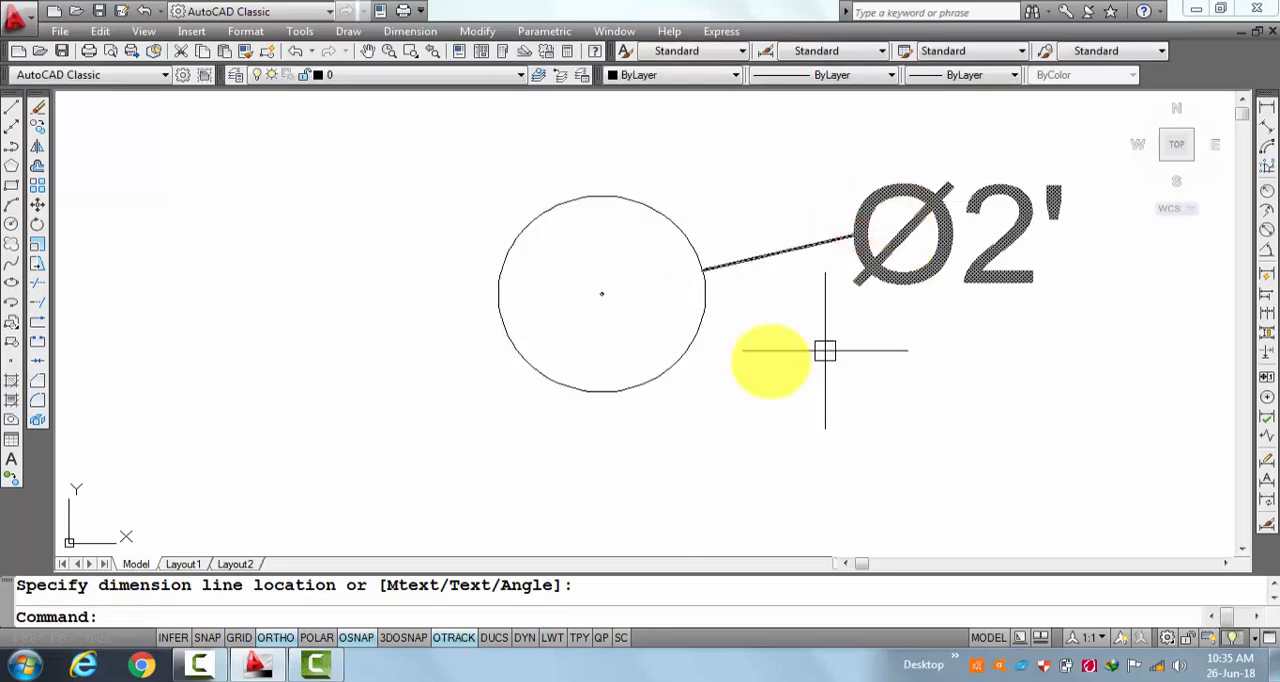
pyautogui.click(889, 237)
pyautogui.write('e')
pyautogui.press('Return')
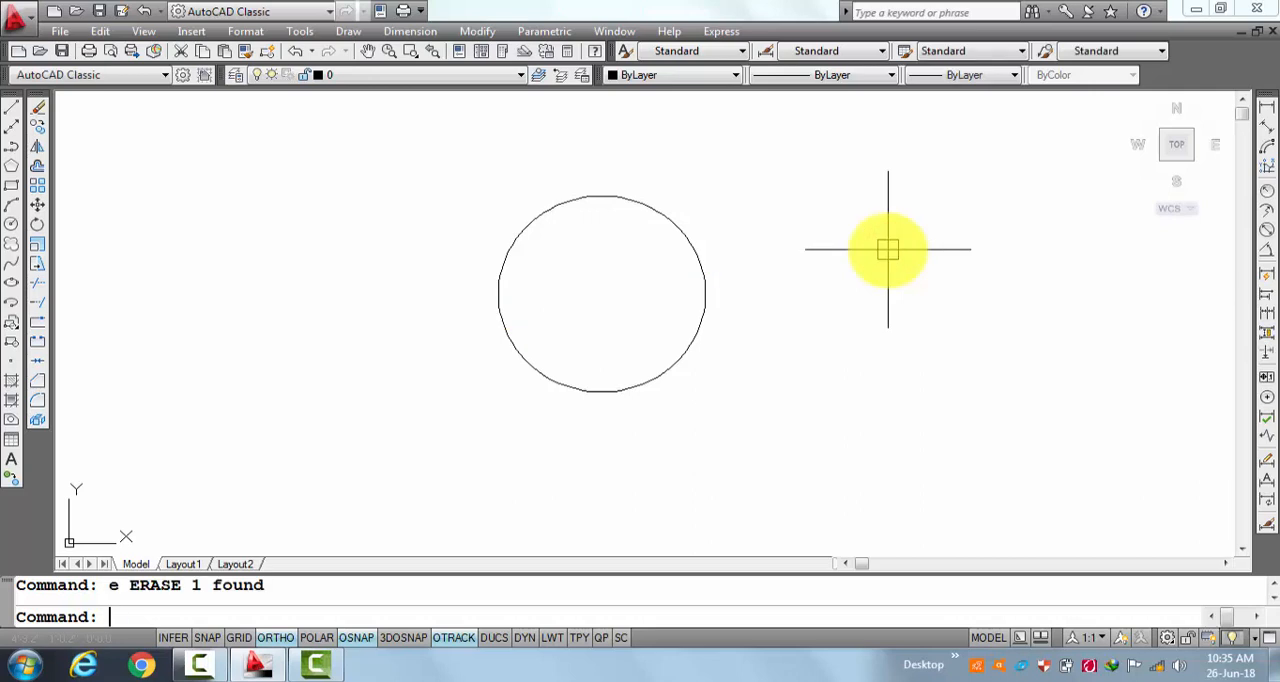
pyautogui.press('Escape')
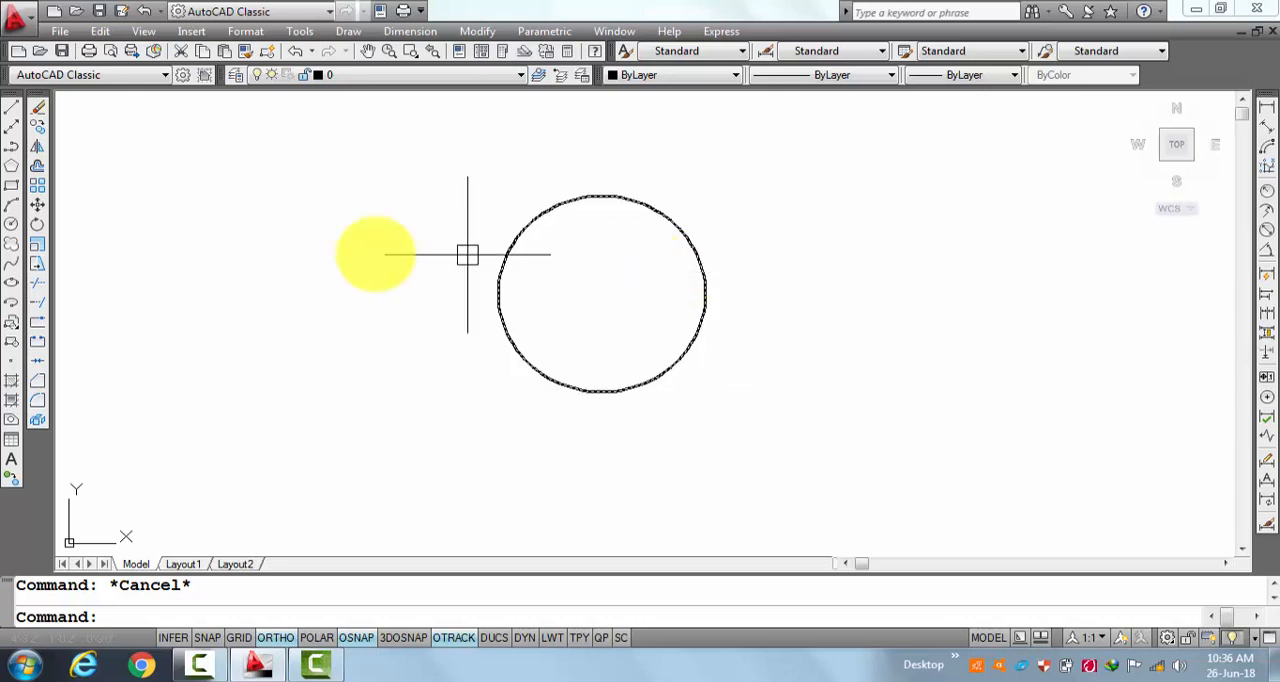
# Scale the circle by a factor of .5 about its center point.
pyautogui.click(35, 250)
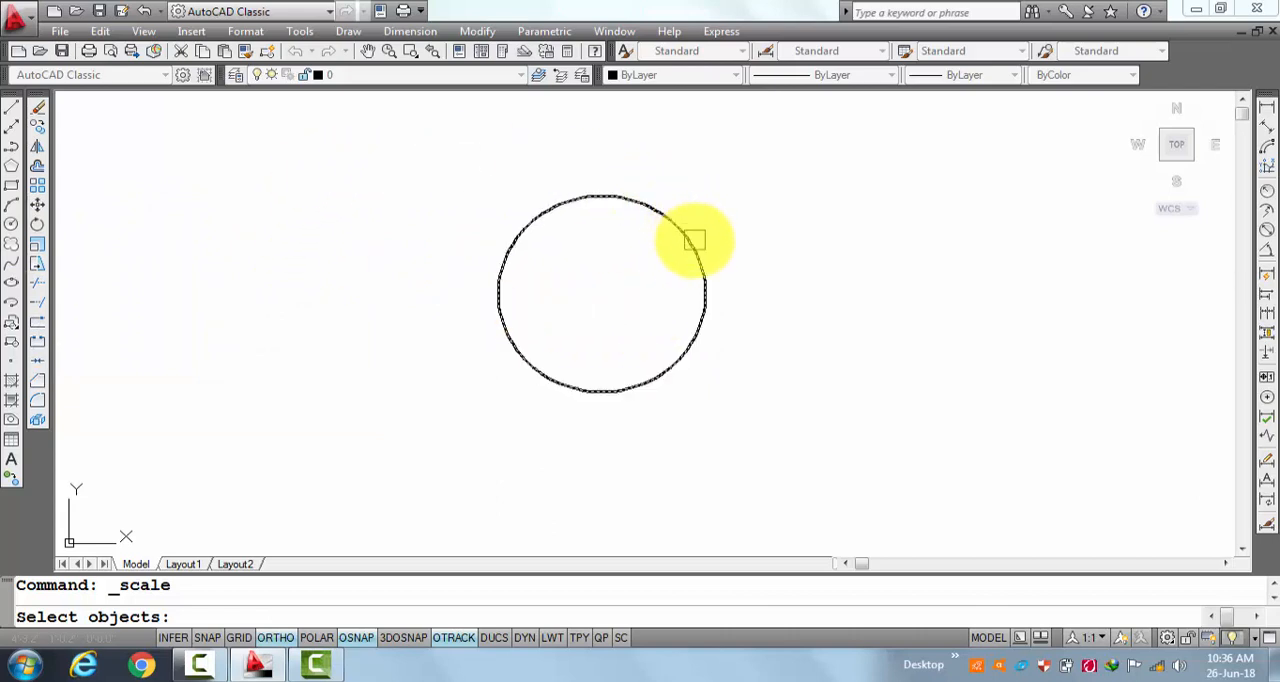
pyautogui.click(690, 239)
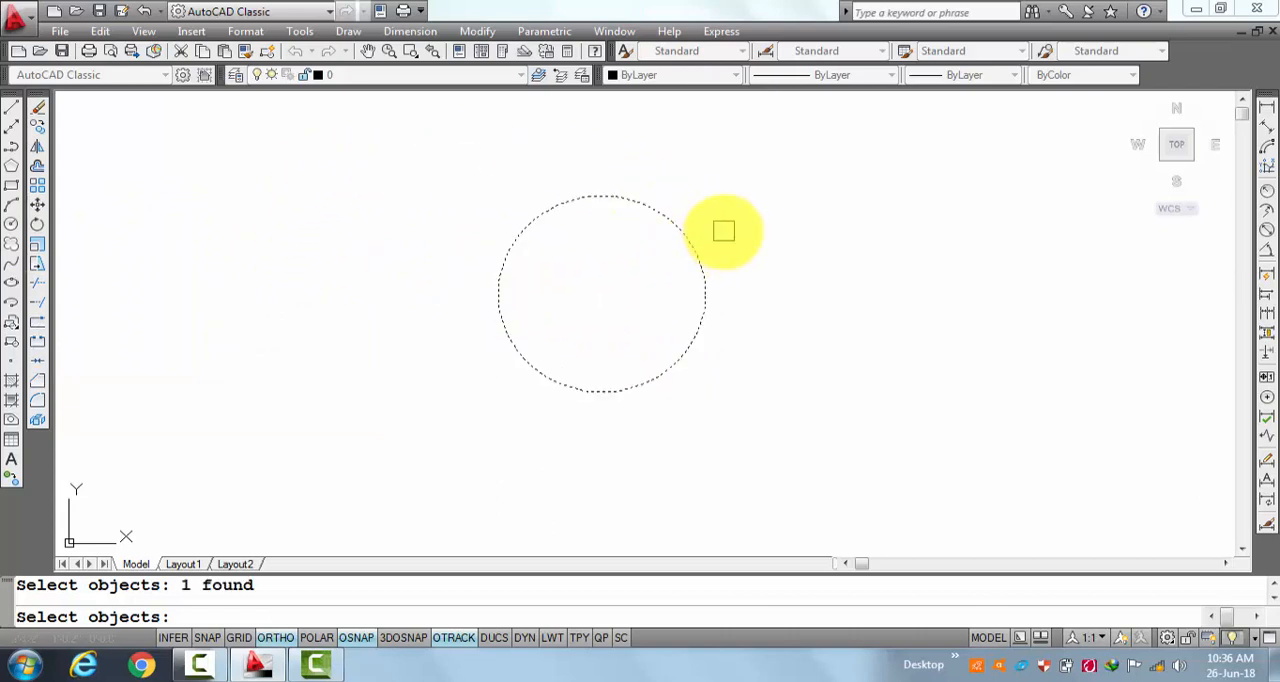
pyautogui.press('Return')
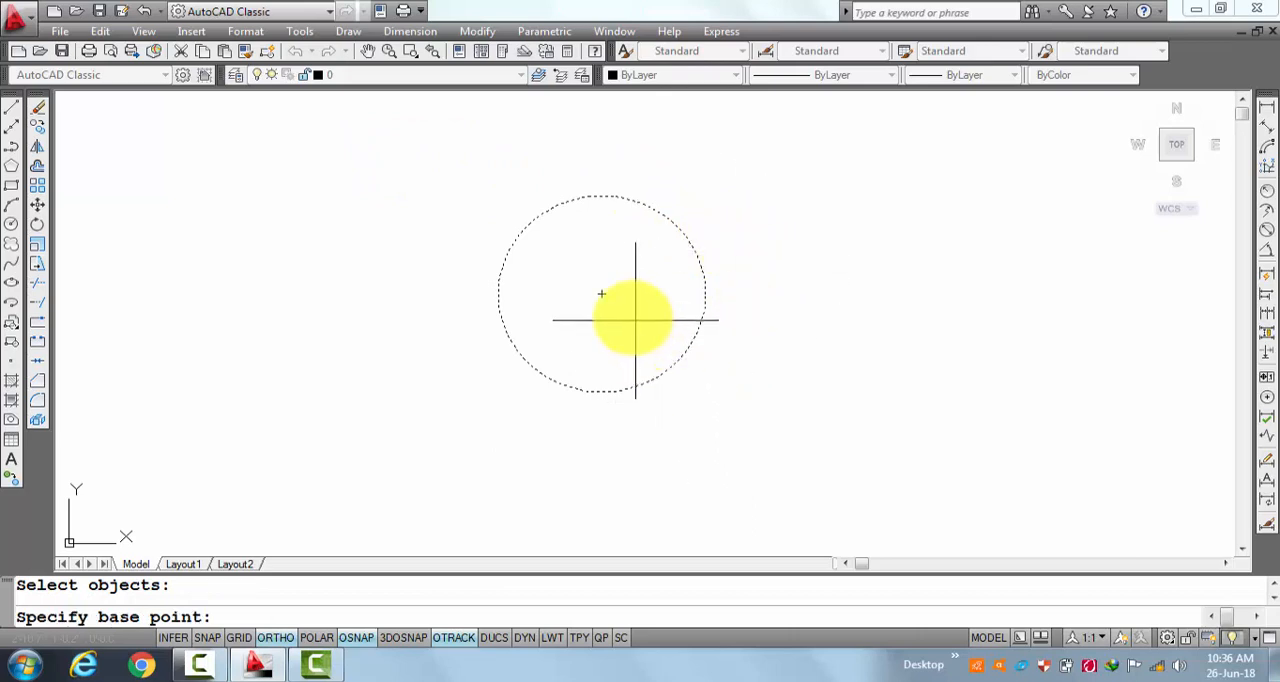
pyautogui.click(601, 293)
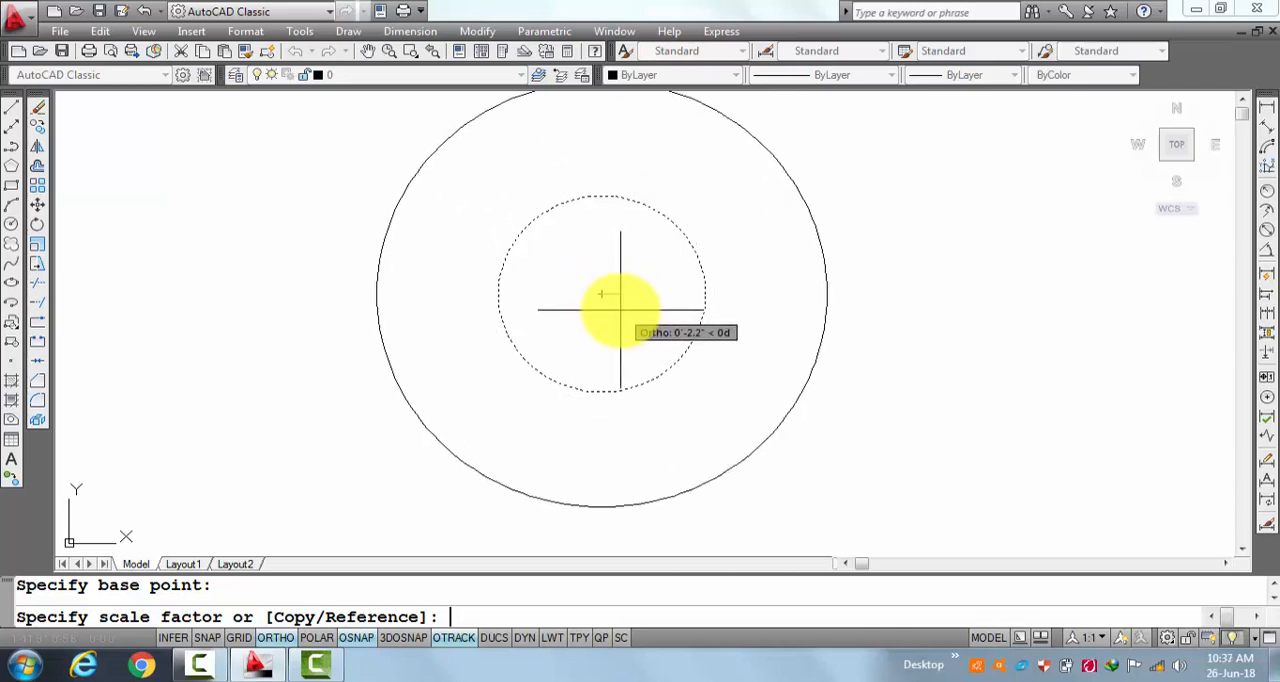
pyautogui.write('1')
pyautogui.press('BackSpace')
pyautogui.write('23')
pyautogui.press('BackSpace')
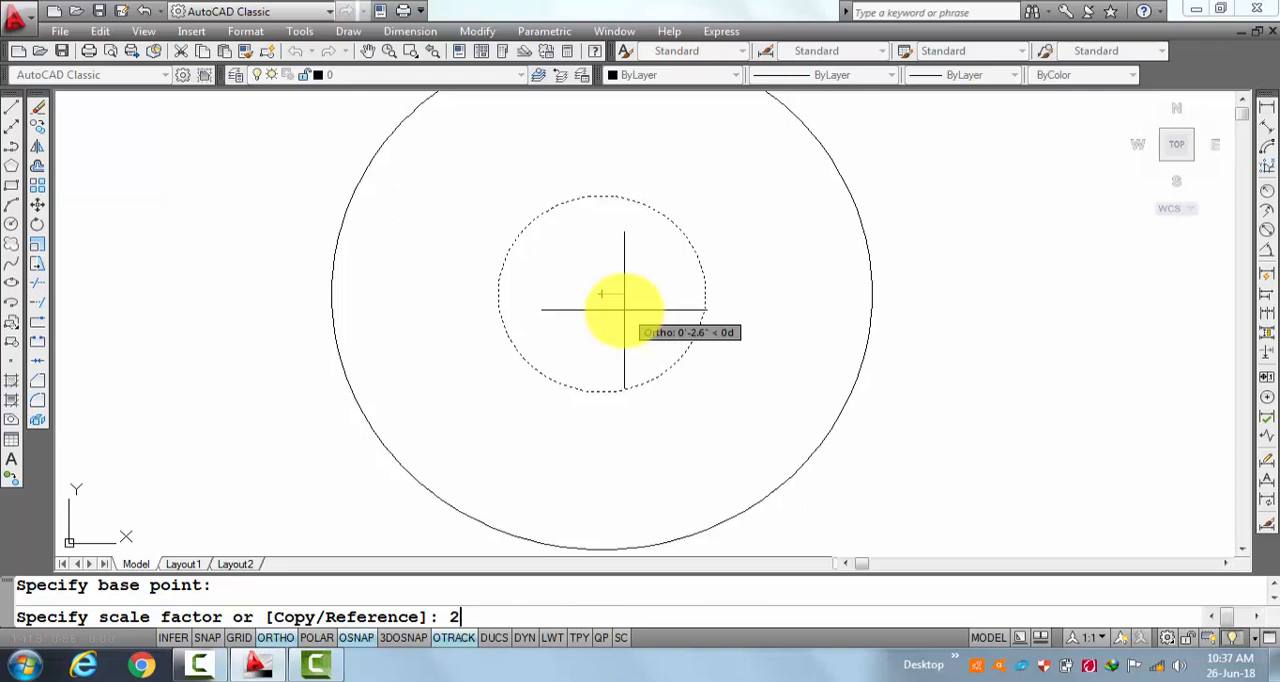
pyautogui.press('BackSpace')
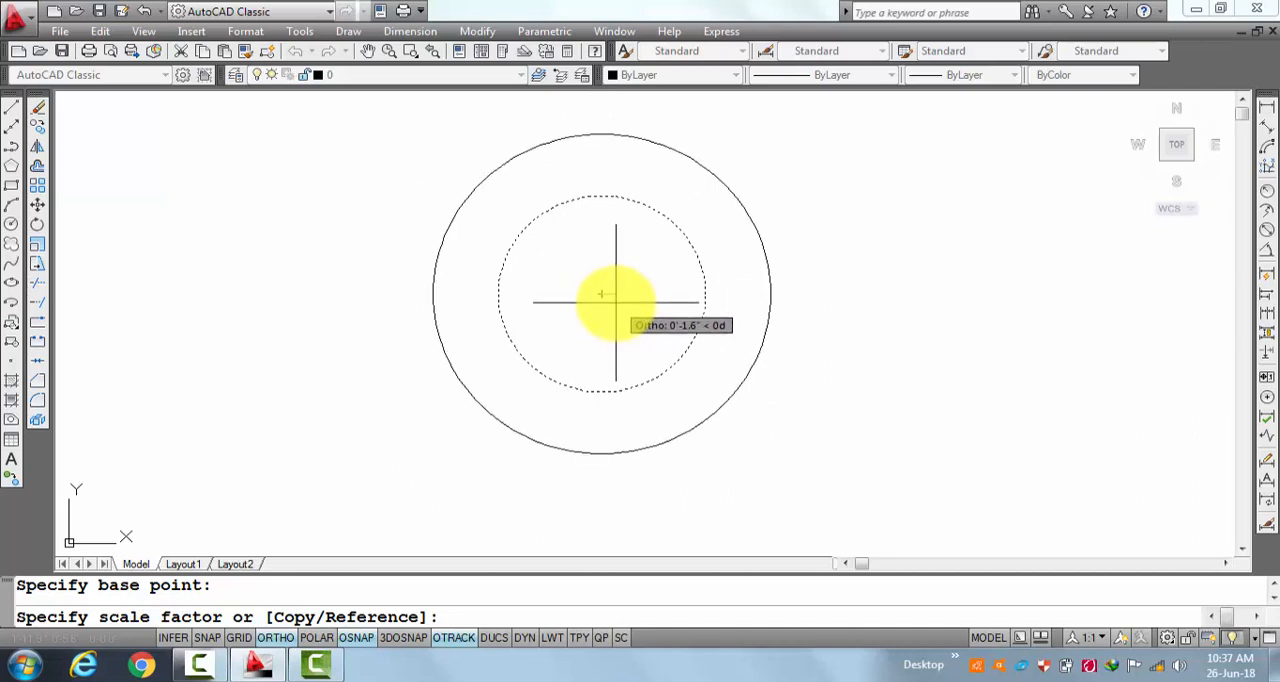
pyautogui.write('5')
pyautogui.press('Return')
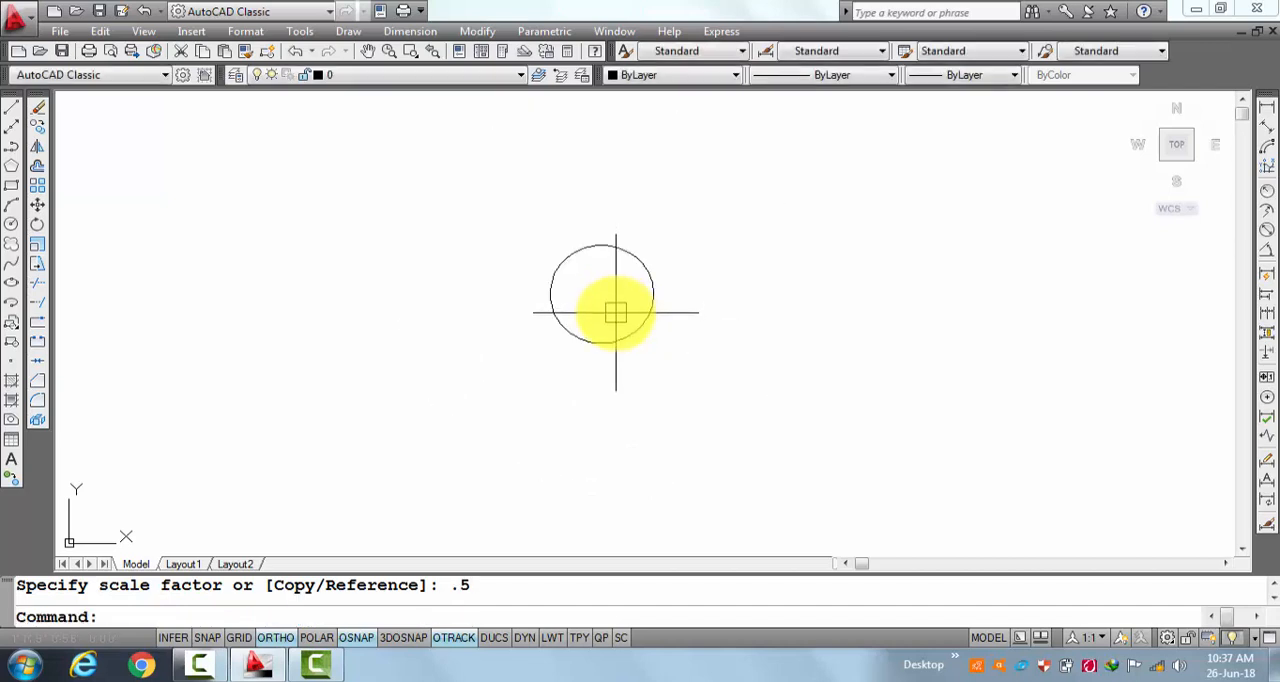
pyautogui.press('Escape')
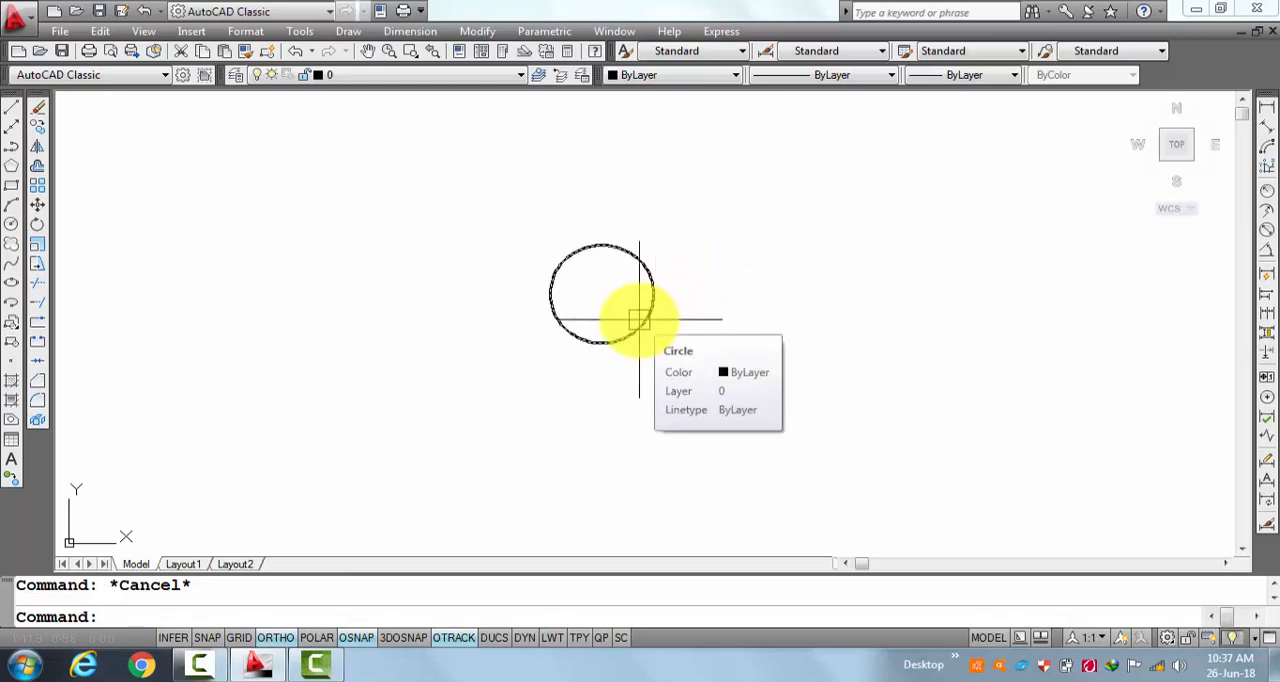
# Add a diameter dimension to the reduced circle, with its text outside the circle.
pyautogui.click(1268, 230)
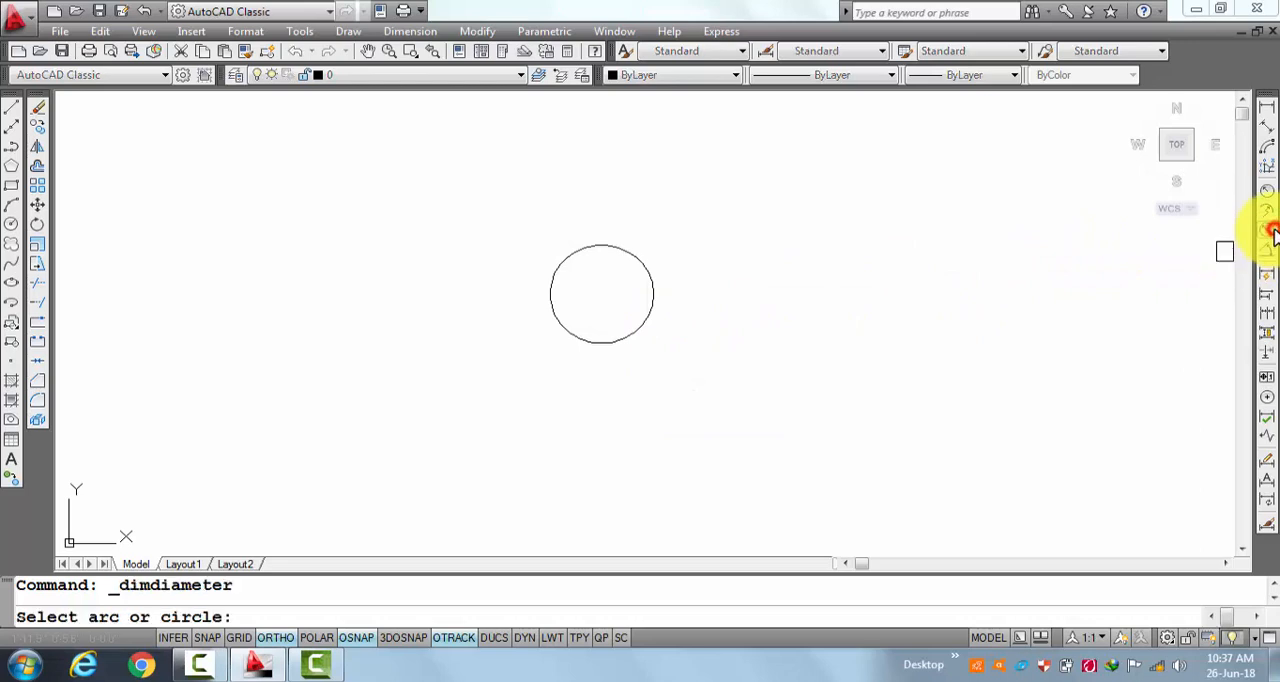
pyautogui.click(655, 273)
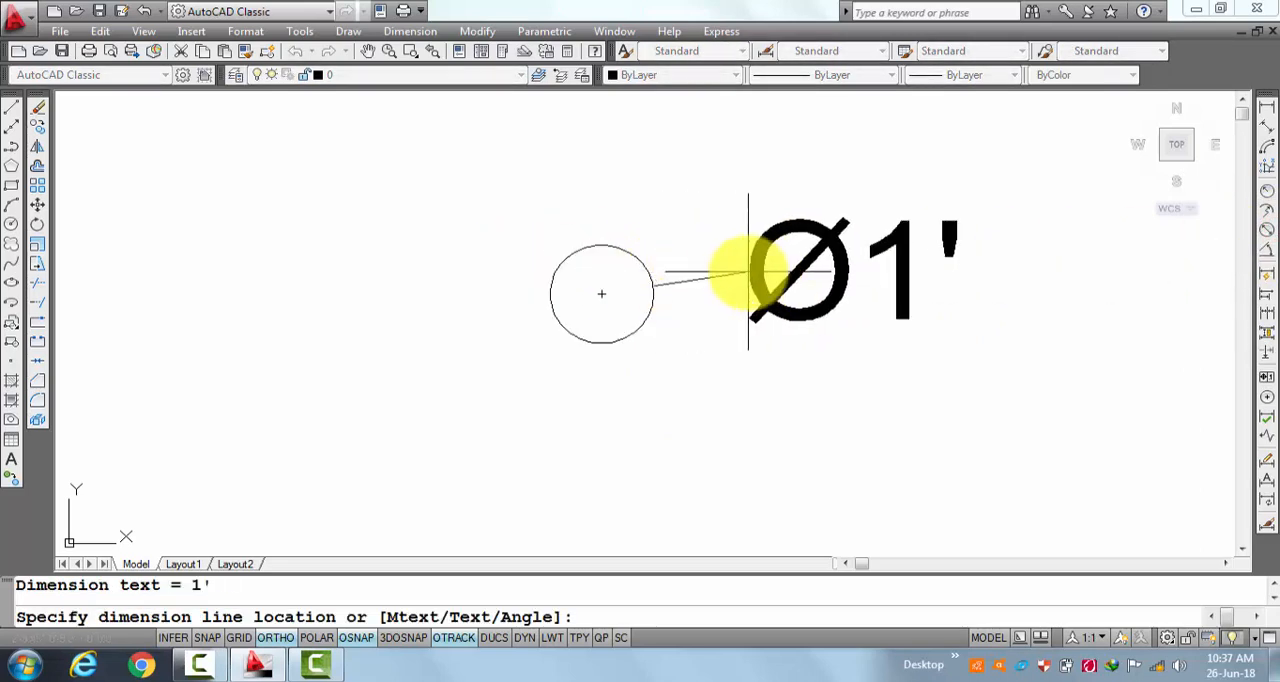
pyautogui.click(748, 270)
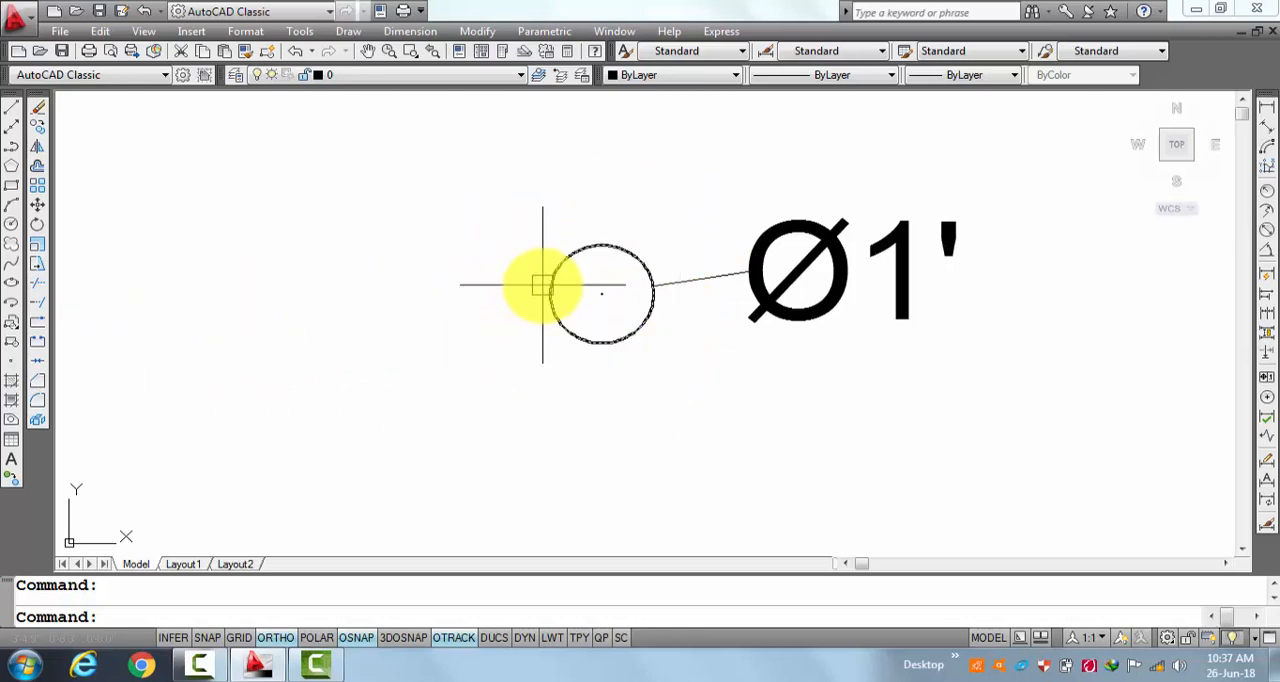
pyautogui.moveTo(541, 286)
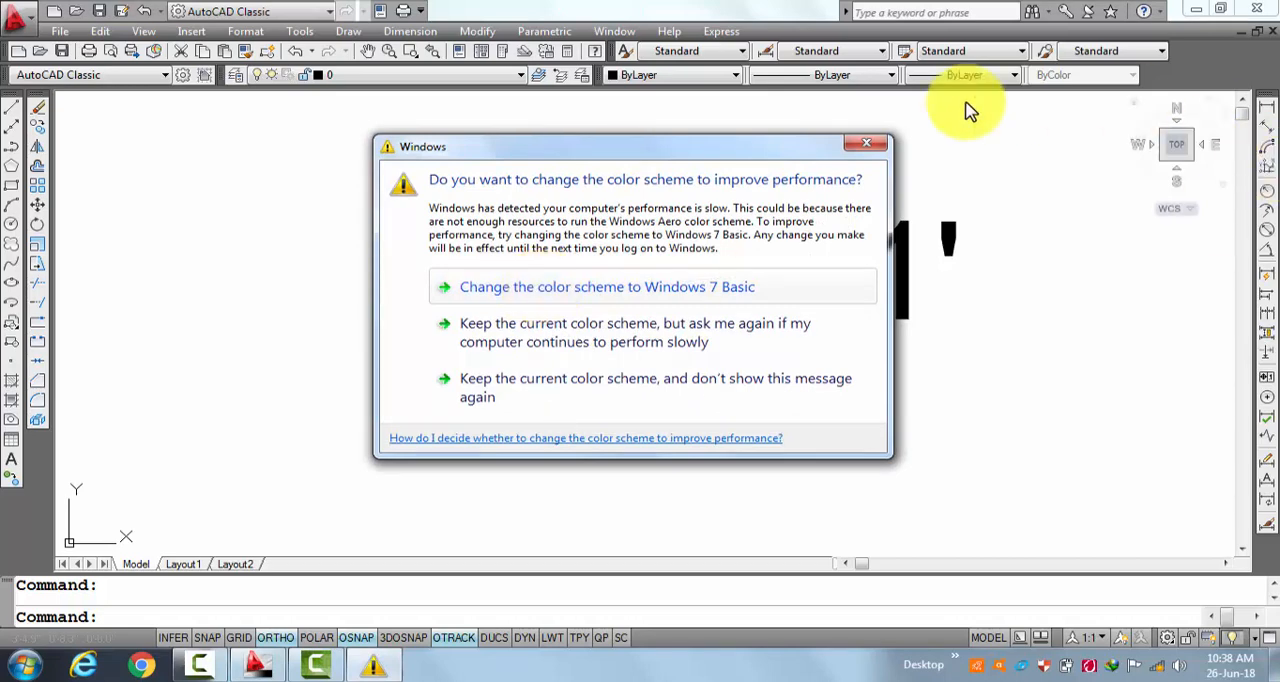
# Keep the current Windows color scheme with its performance message turned off, and erase the reduced circle's diameter dimension.
pyautogui.click(688, 390)
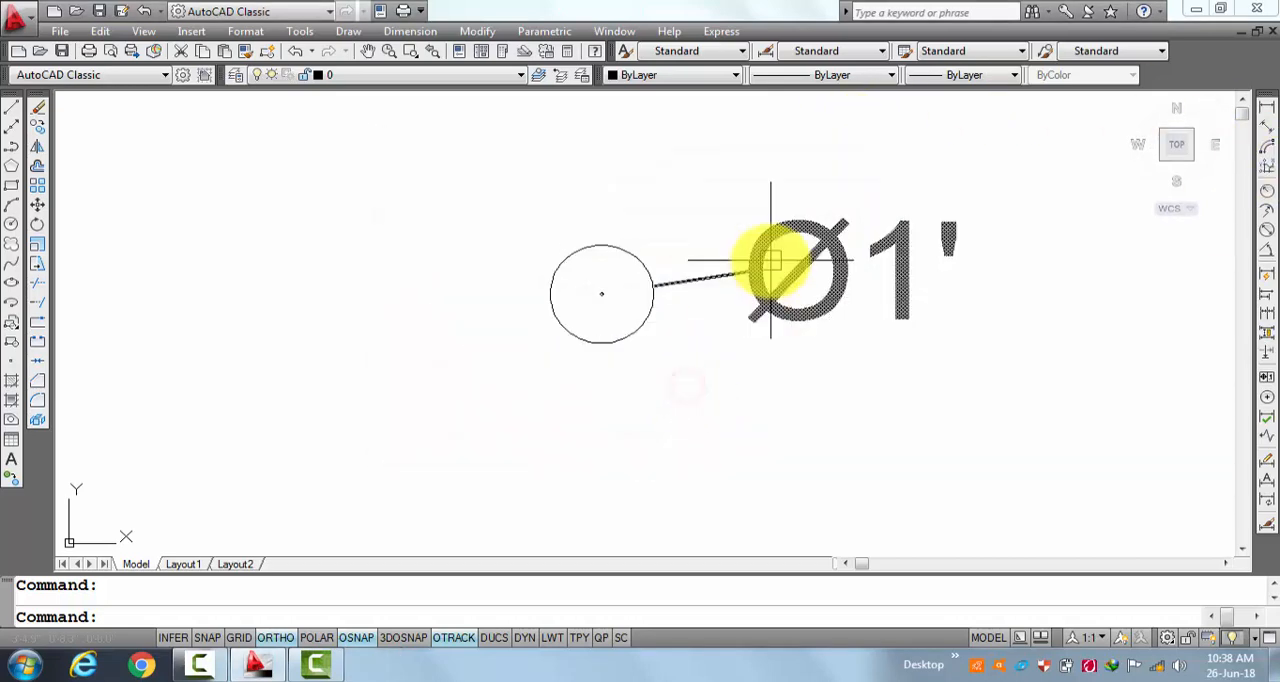
pyautogui.click(762, 278)
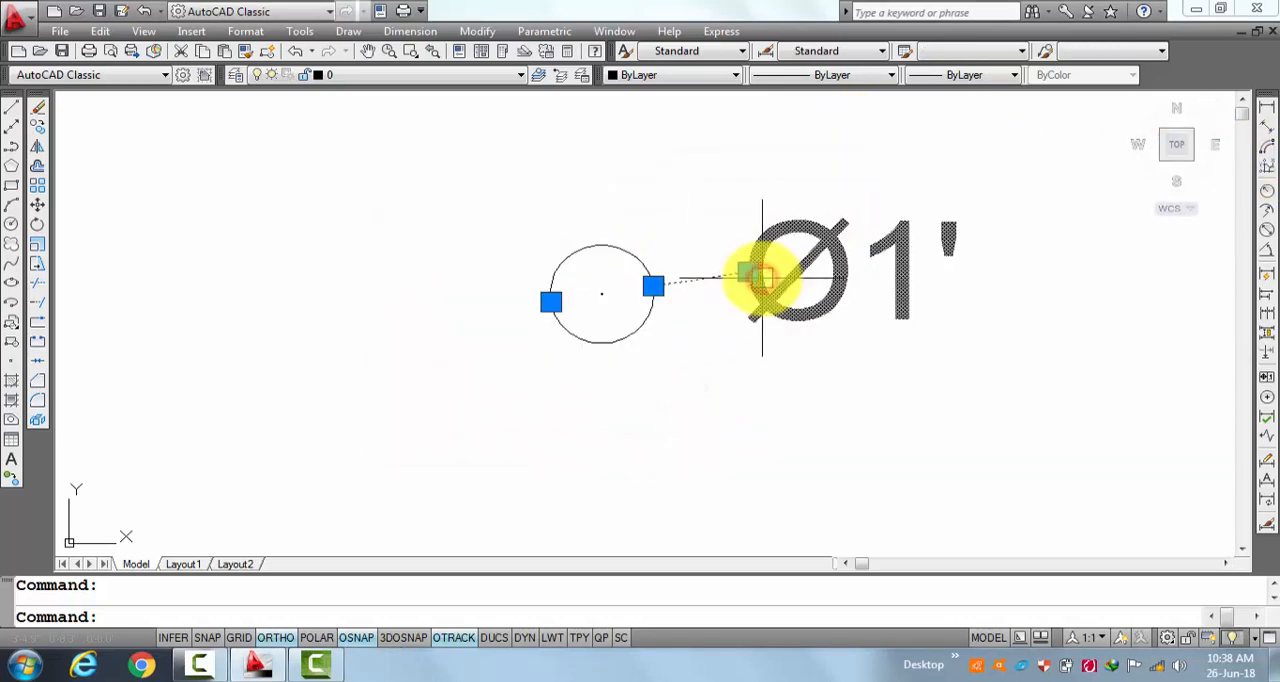
pyautogui.write('e ERASE 1 found')
pyautogui.press('Return')
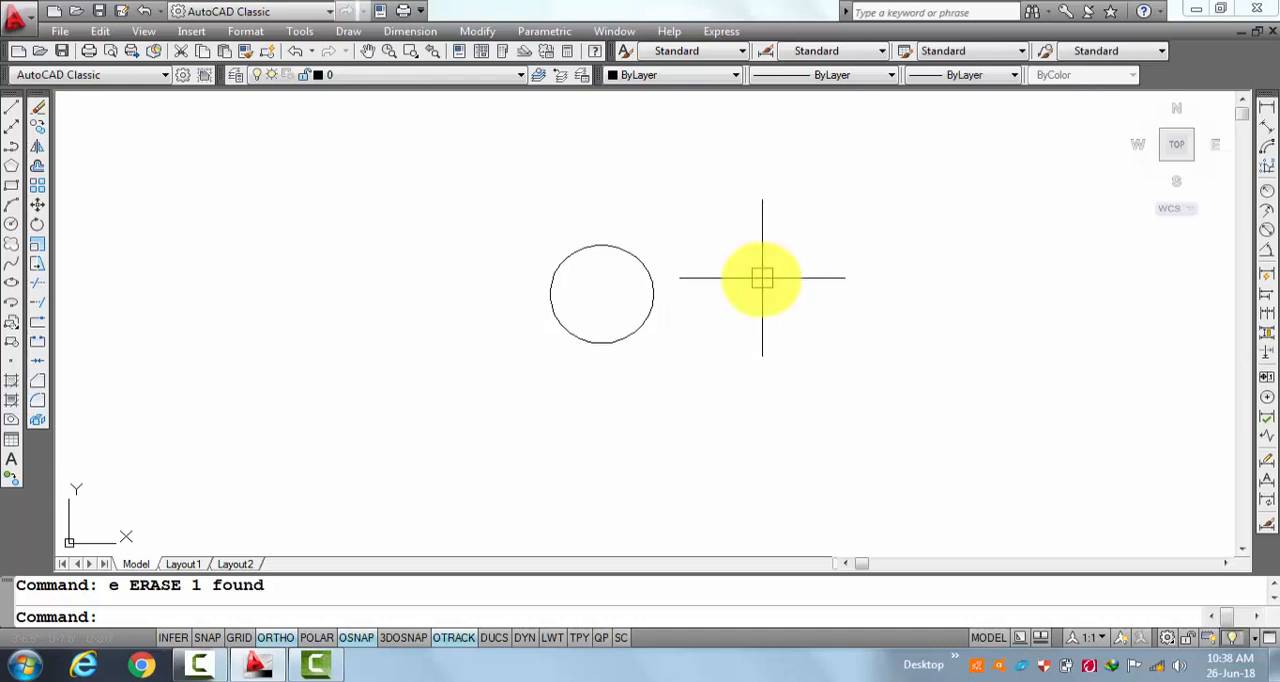
# Undo the dimension's erasure, the diameter dimension and the .5 scaling of the circle.
pyautogui.hotkey('ctrl', 'z')
pyautogui.hotkey('ctrl', 'z')
pyautogui.hotkey('ctrl', 'z')
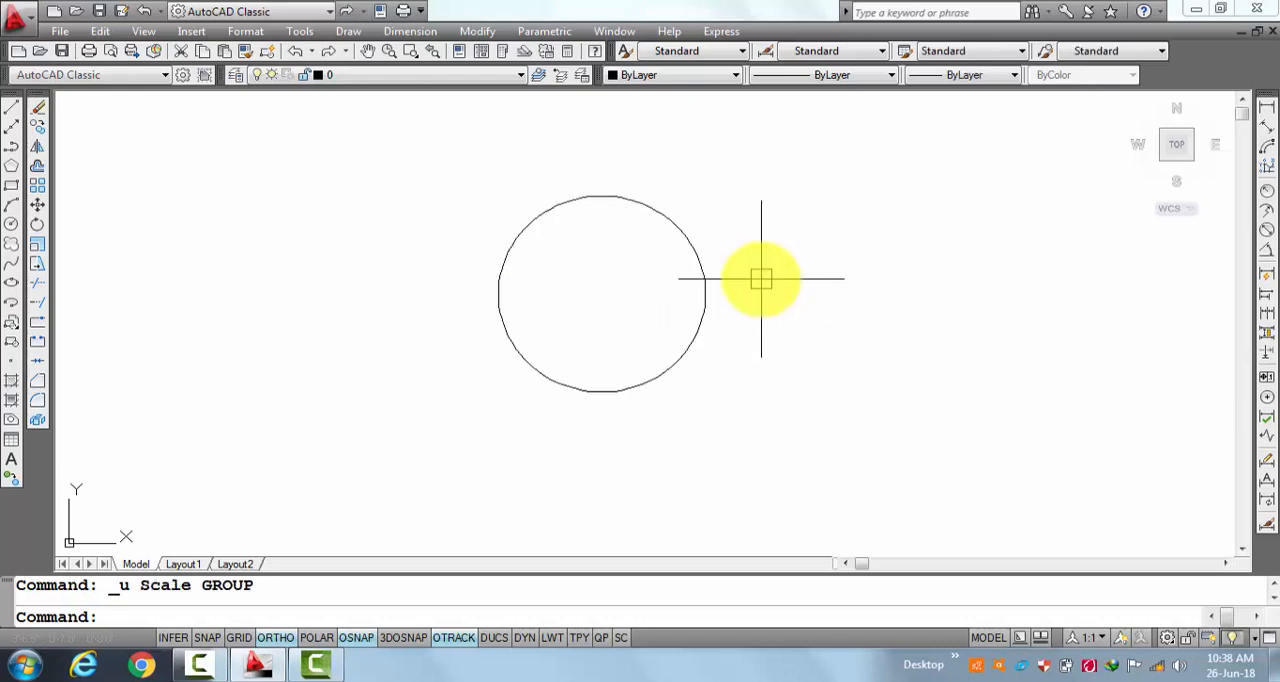
pyautogui.press('Escape')
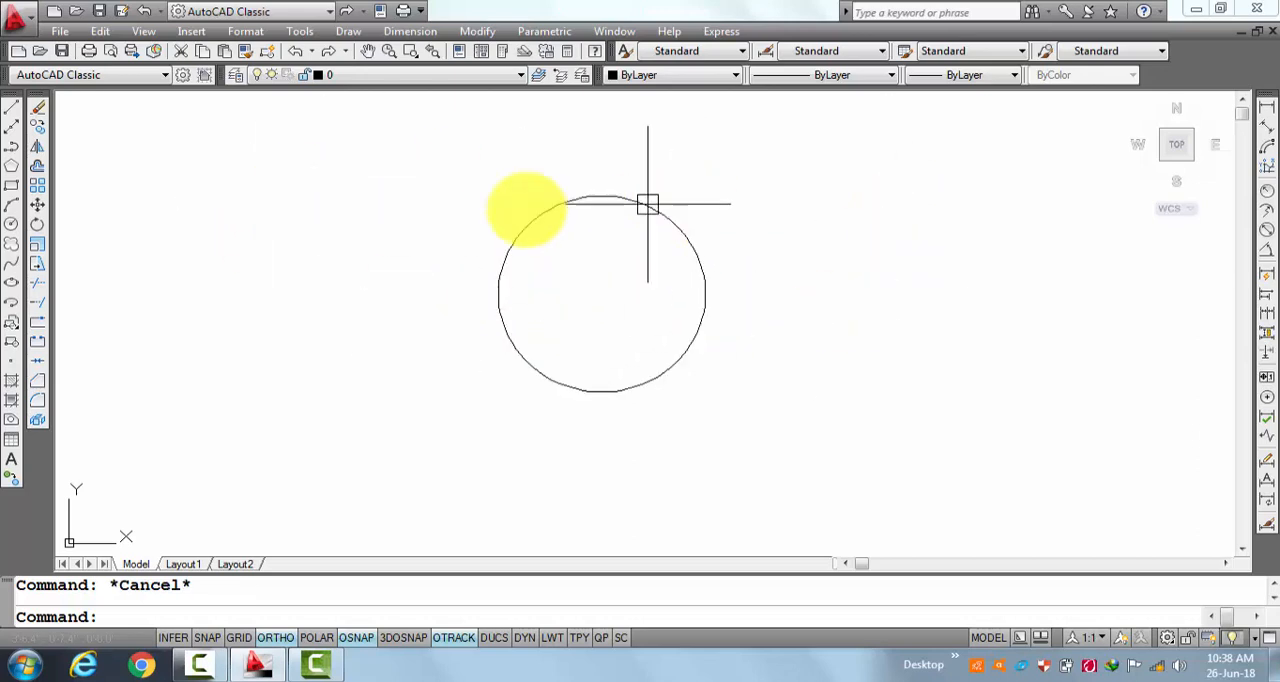
# Dimension the restored circle's diameter as a check, and erase the dimension again.
pyautogui.click(1266, 231)
pyautogui.click(687, 220)
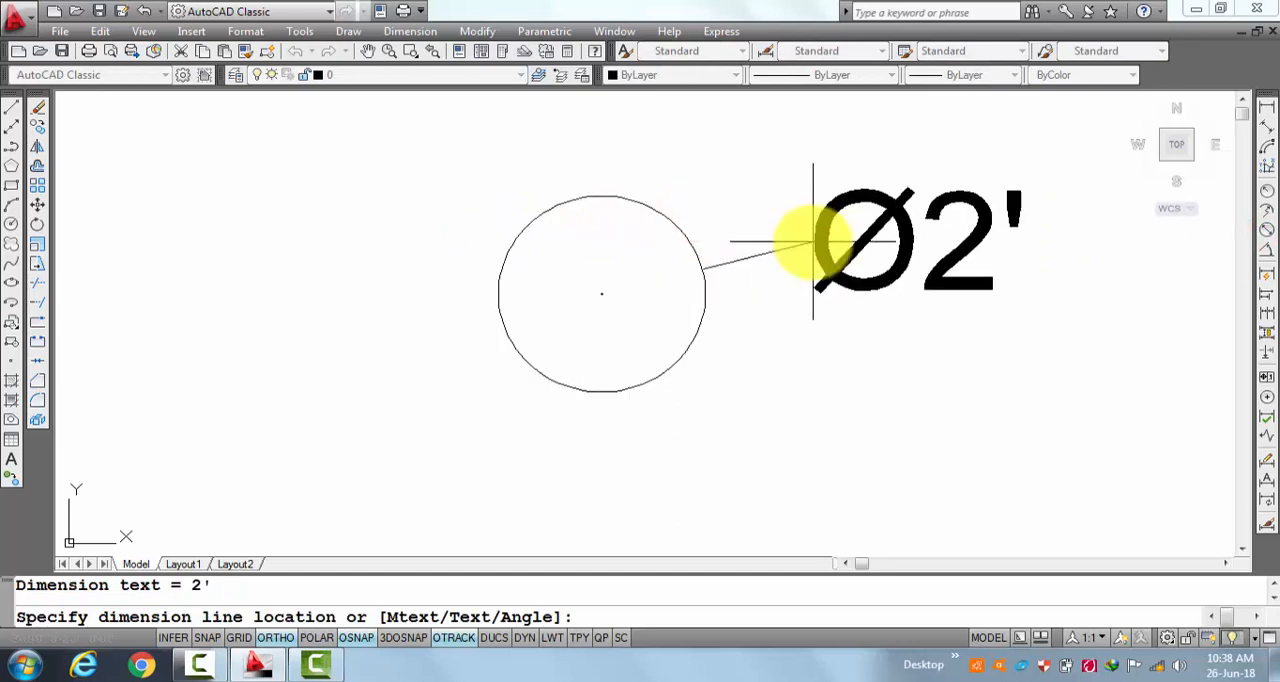
pyautogui.click(814, 258)
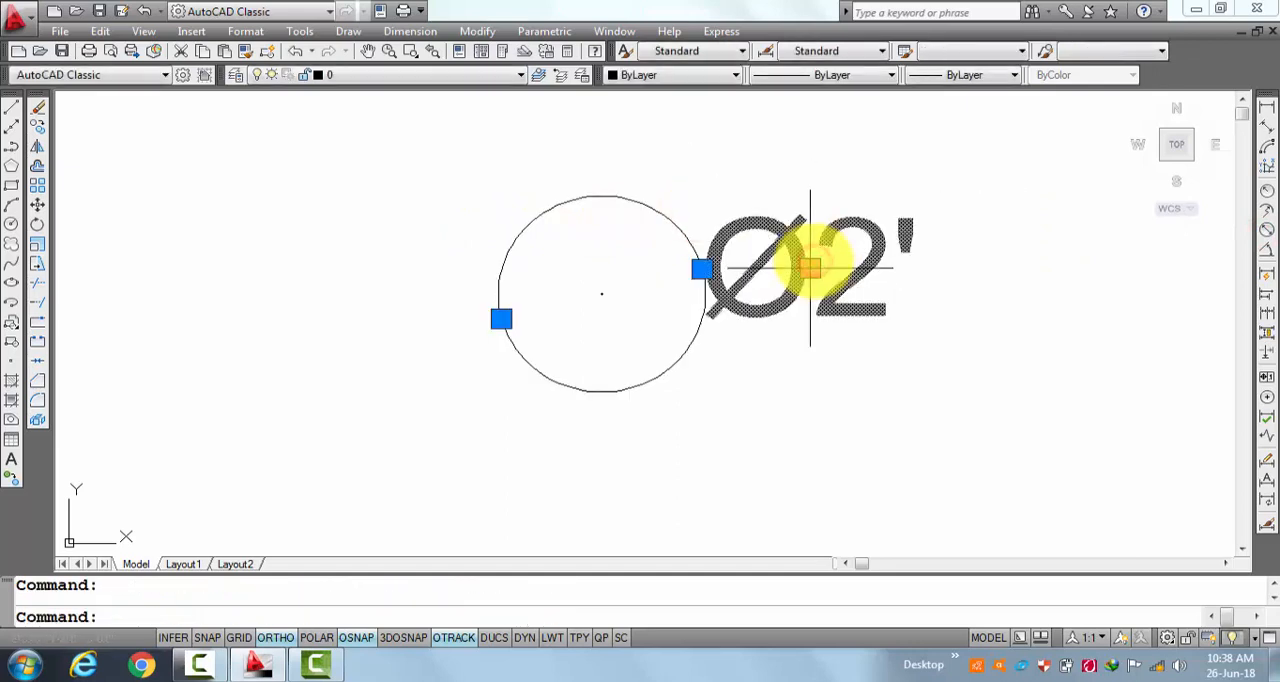
pyautogui.write('e')
pyautogui.press('Return')
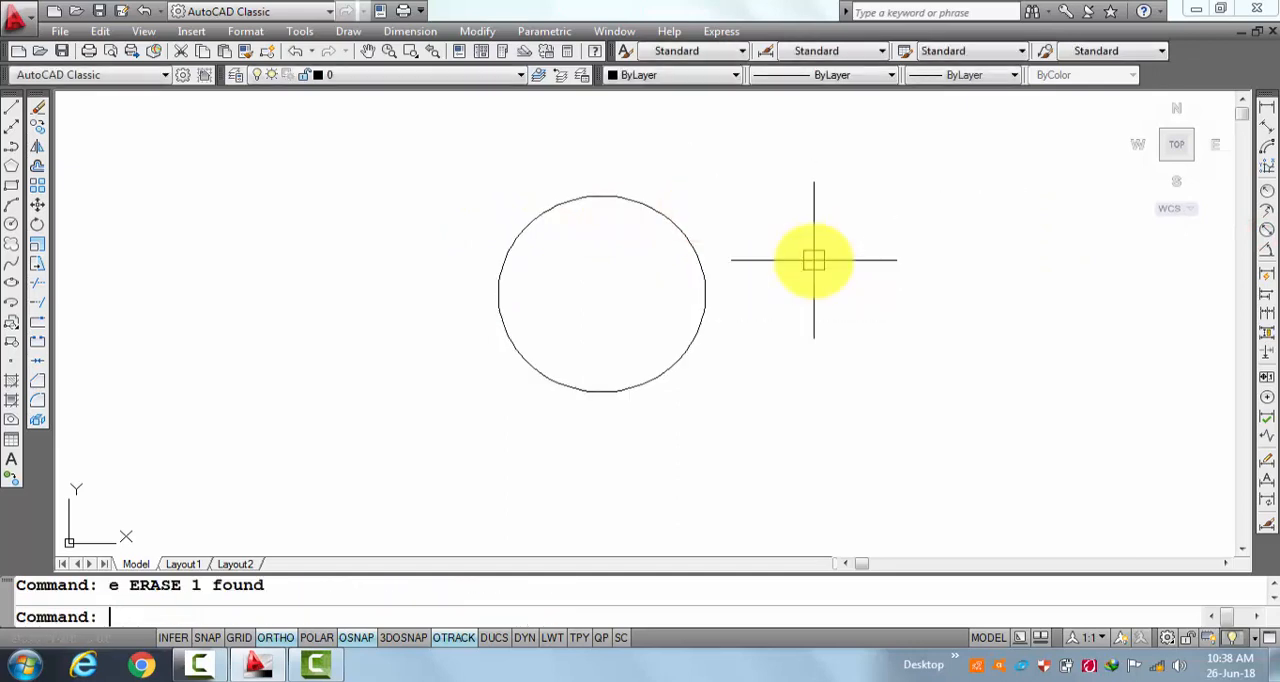
# Scale the circle by a factor of 2 about its center point.
pyautogui.click(40, 244)
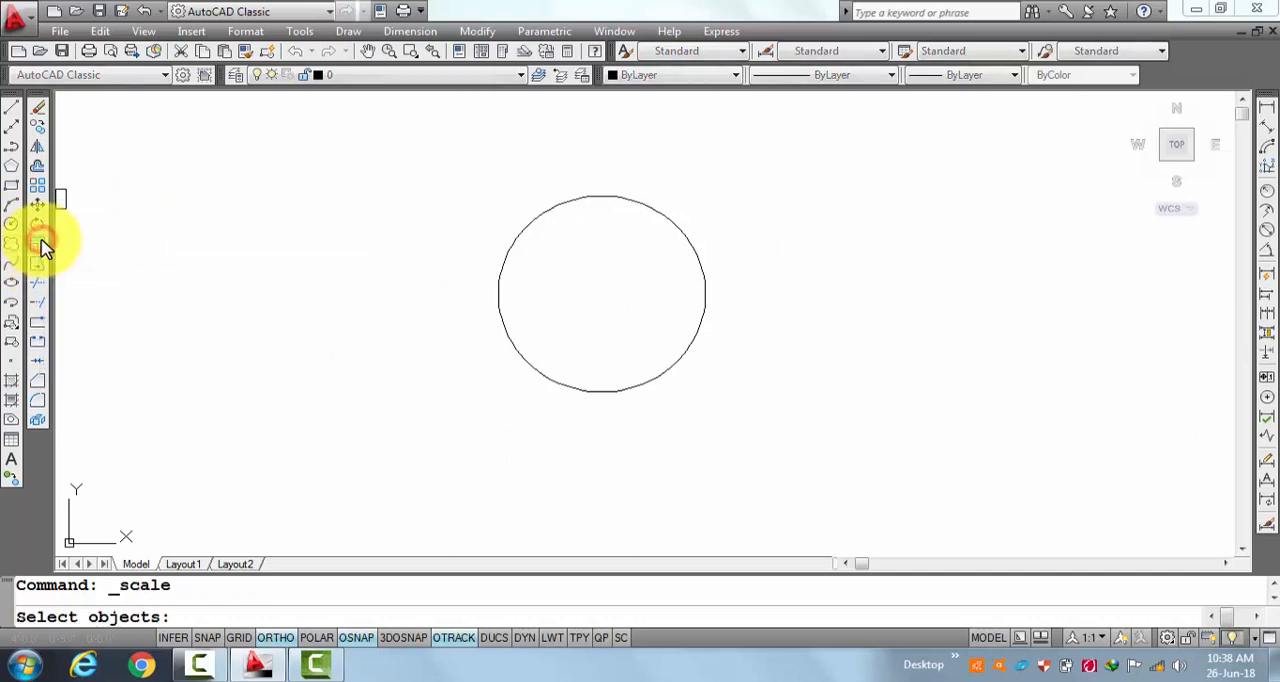
pyautogui.click(704, 263)
pyautogui.press('Return')
pyautogui.click(601, 293)
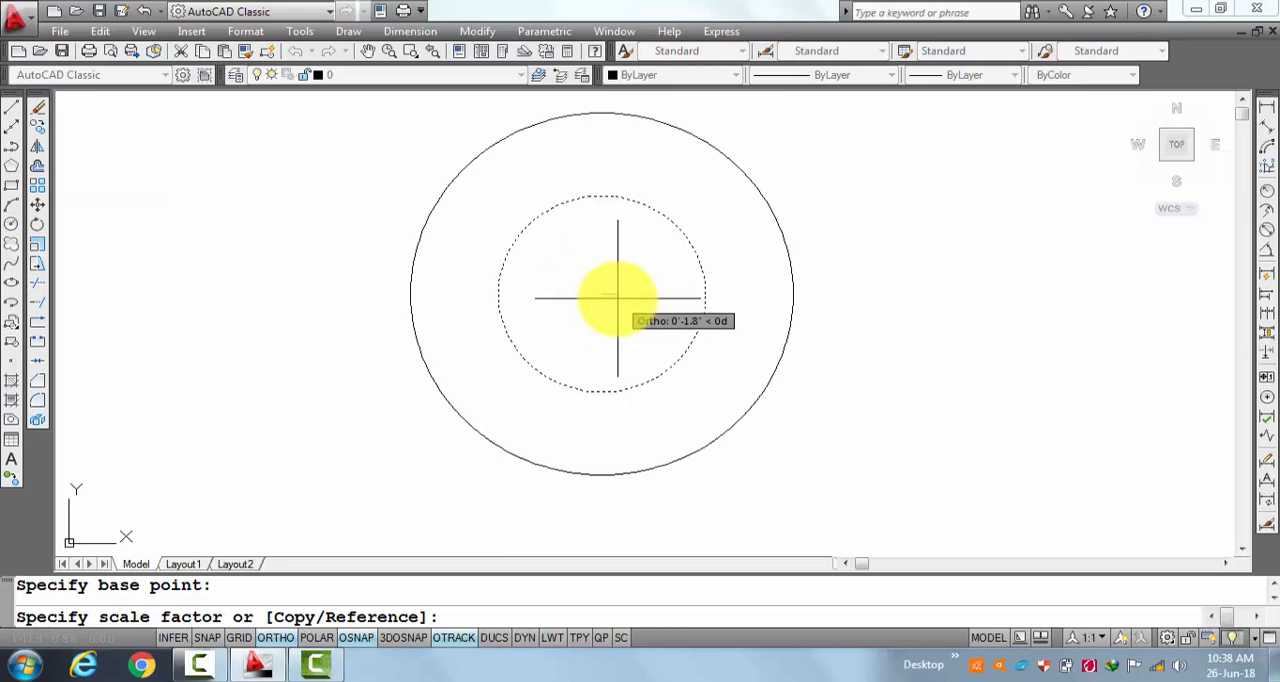
pyautogui.write('2')
pyautogui.press('Return')
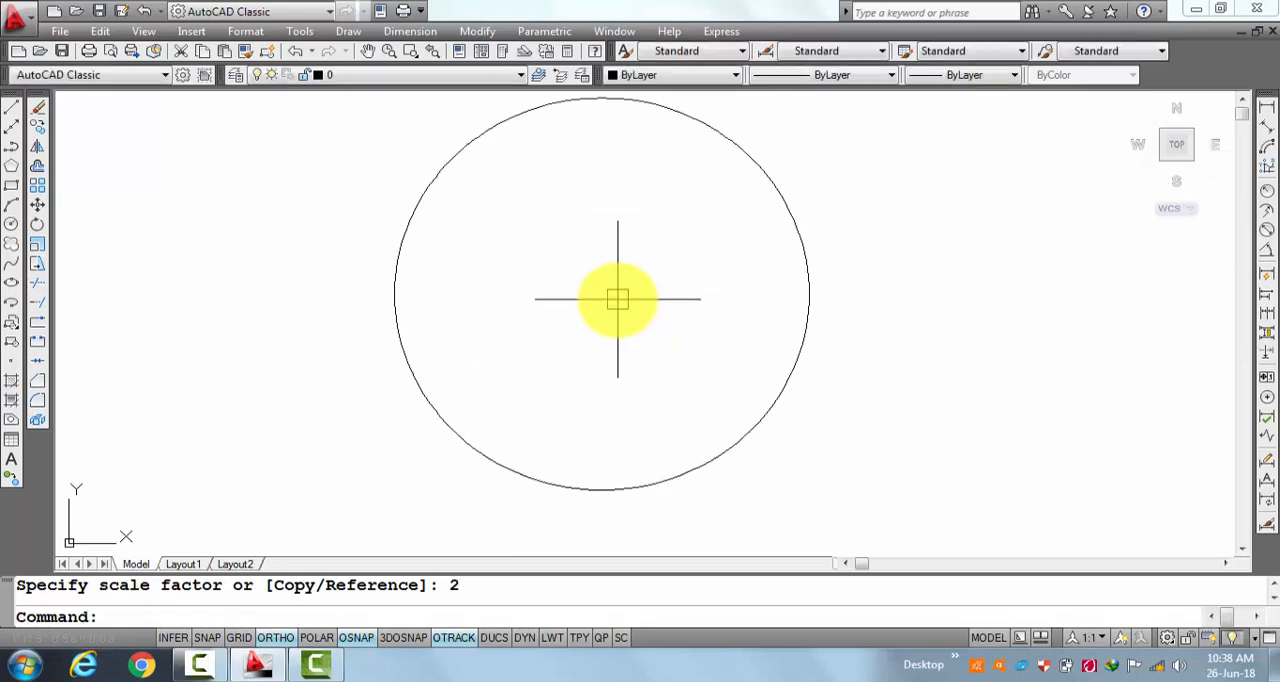
pyautogui.press('Escape')
# Add a diameter dimension to the enlarged circle, with its text just outside the circle.
pyautogui.click(1267, 231)
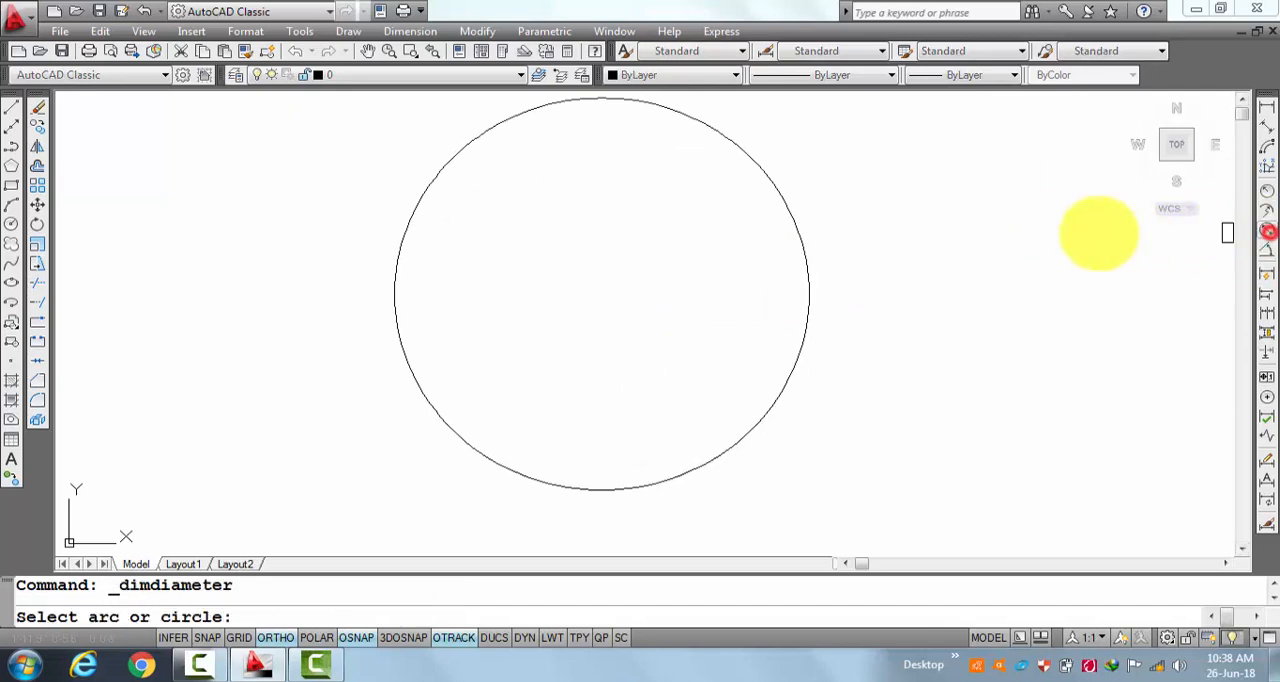
pyautogui.click(794, 214)
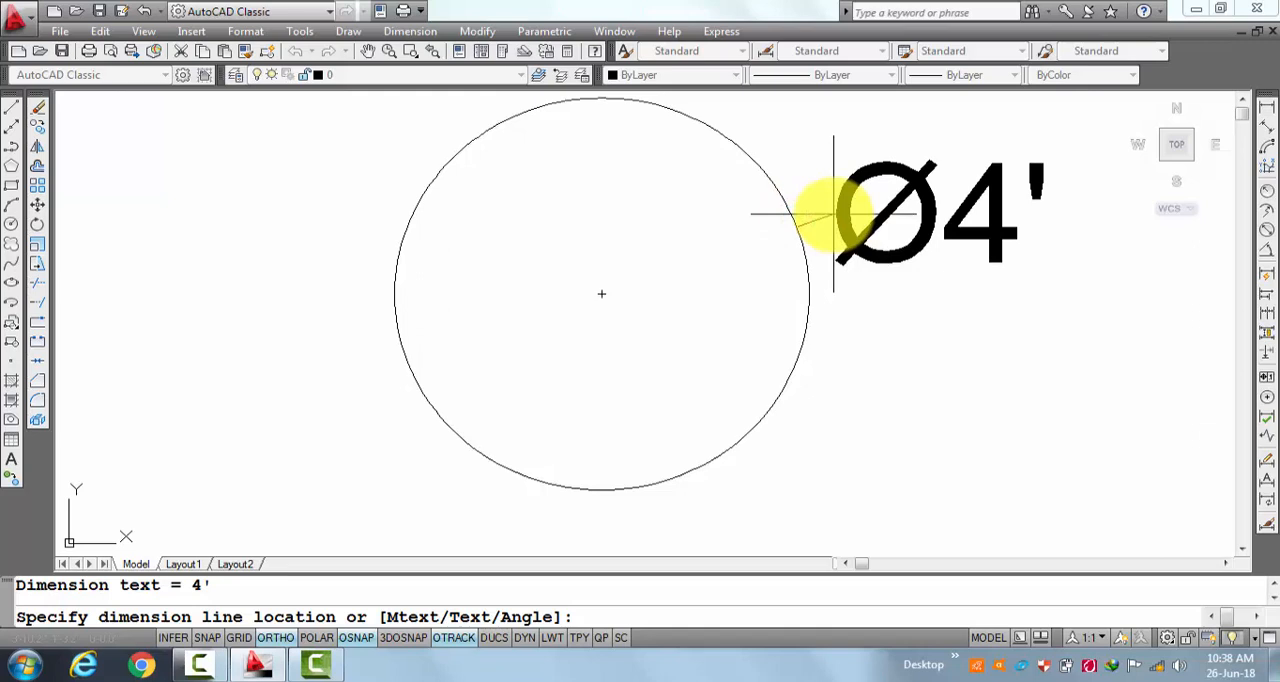
pyautogui.click(834, 213)
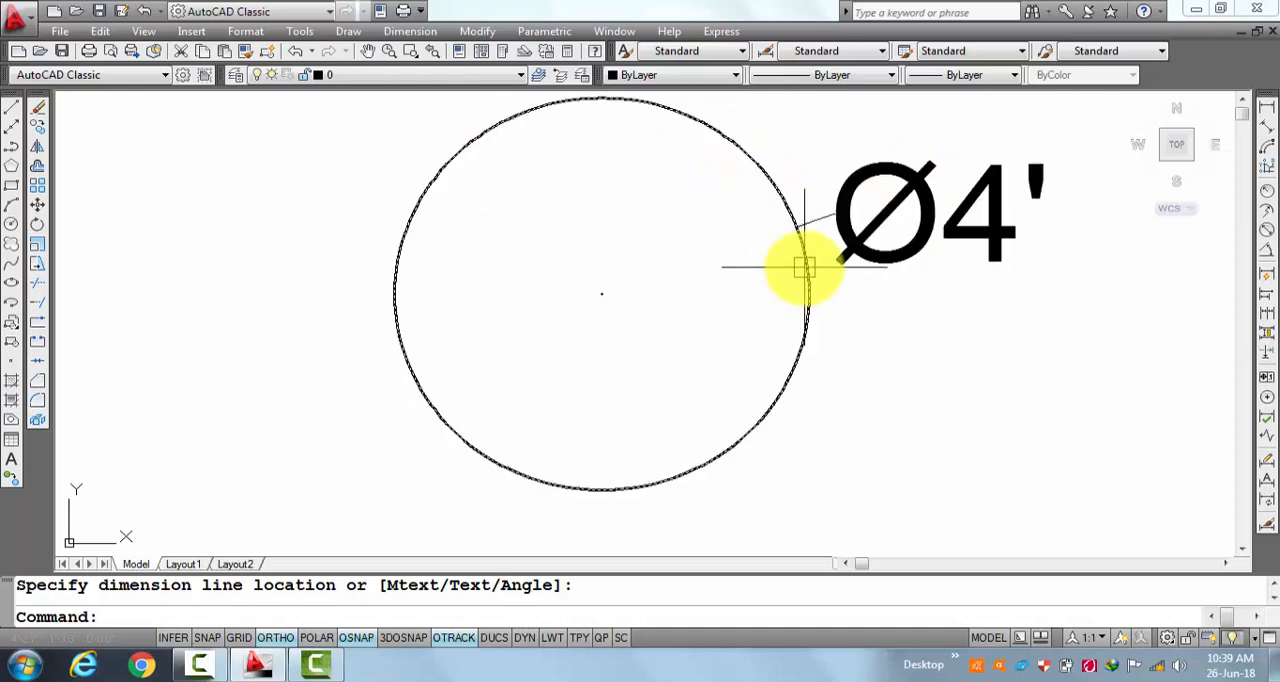
# Erase the enlarged circle together with its diameter dimension.
pyautogui.click(857, 240)
pyautogui.click(866, 242)
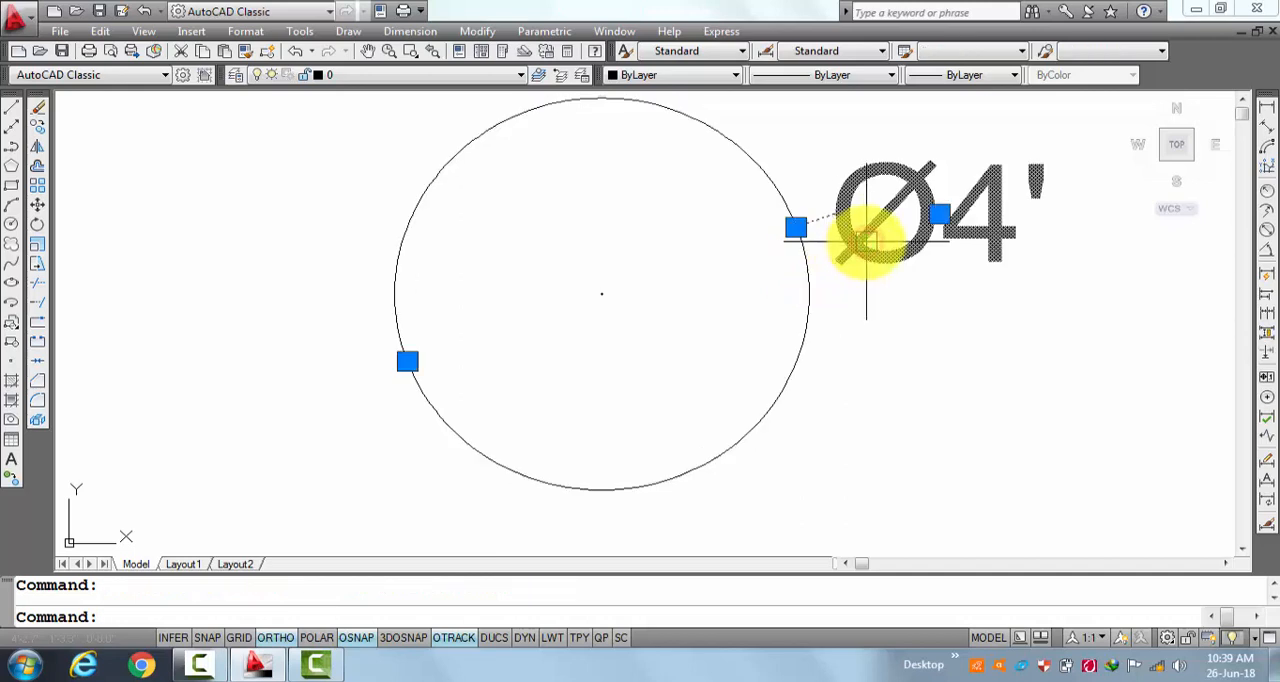
pyautogui.click(1080, 130)
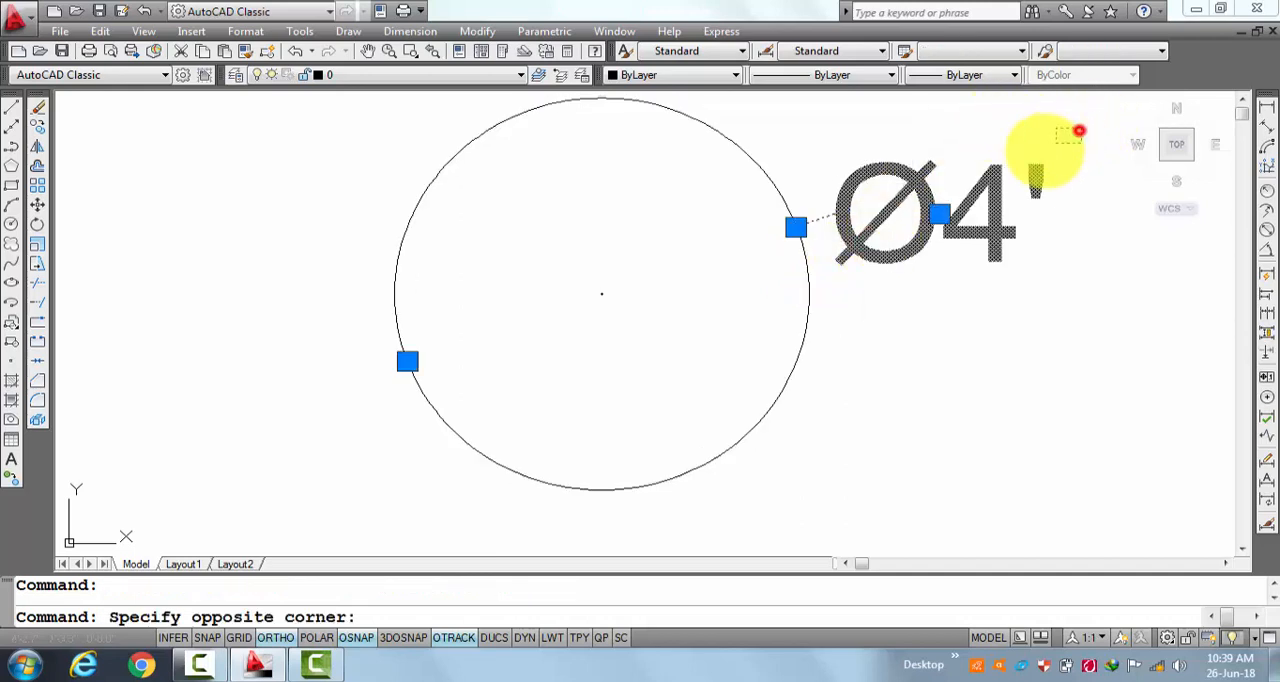
pyautogui.click(727, 287)
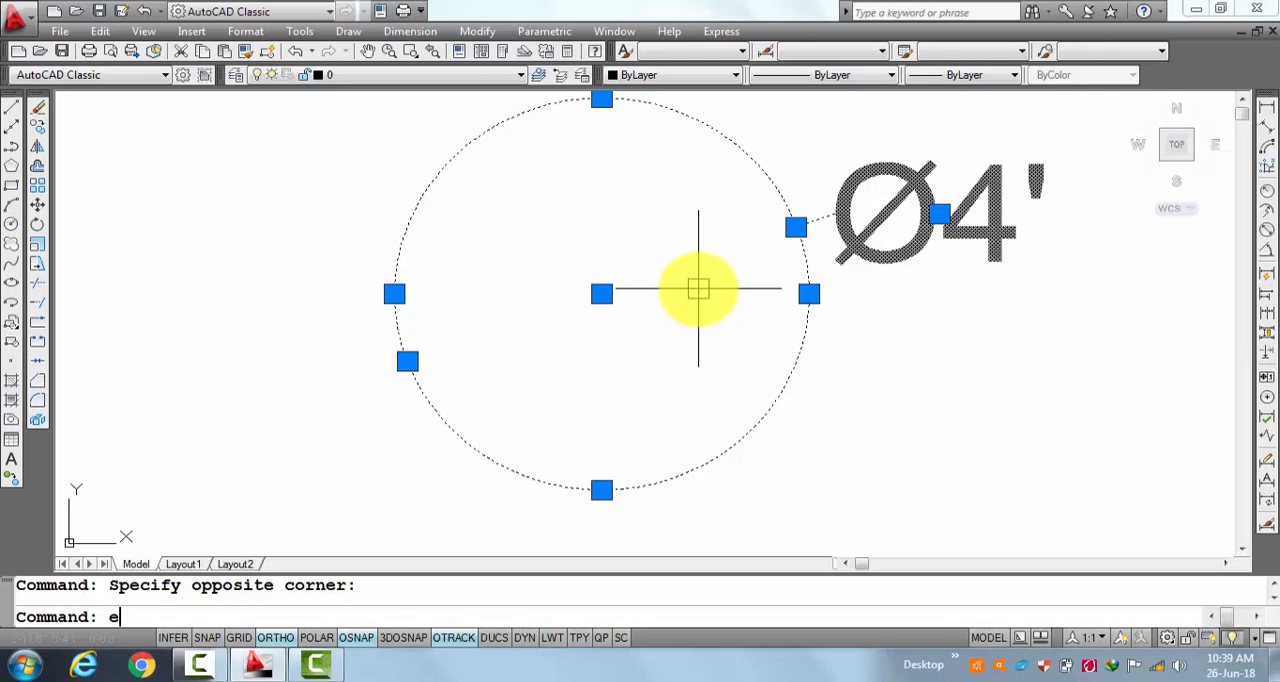
pyautogui.write('e')
pyautogui.press('Return')
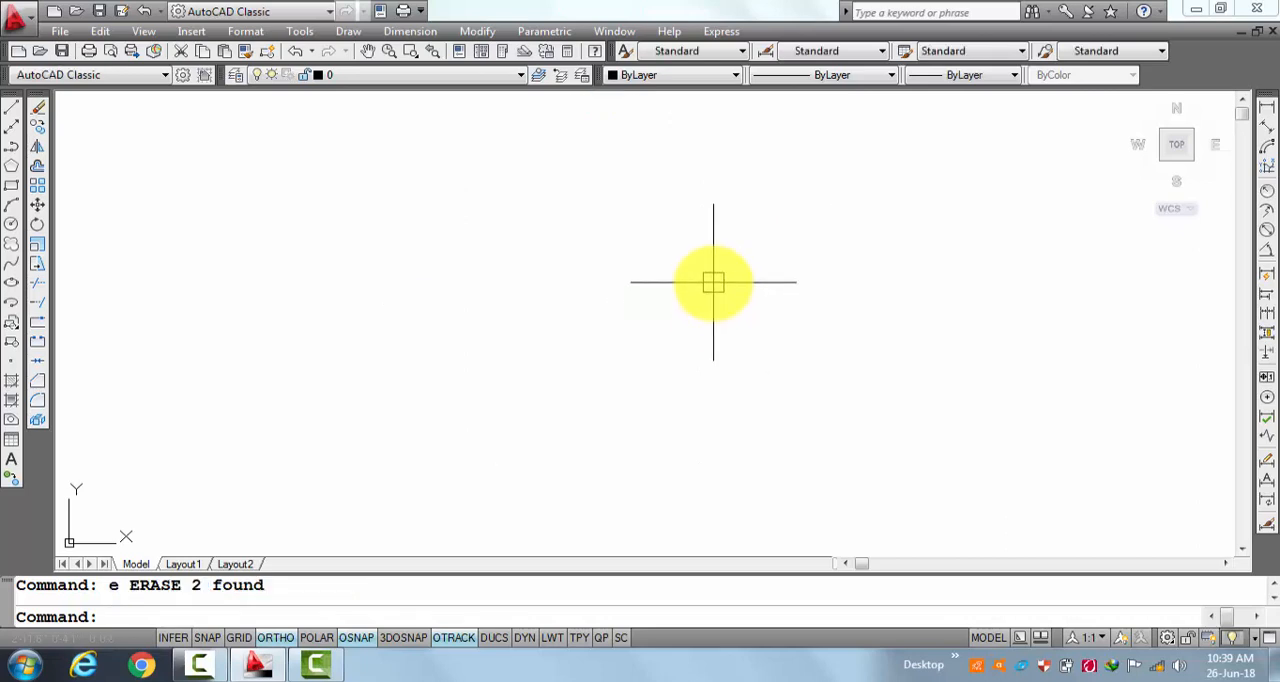
pyautogui.press('Escape')
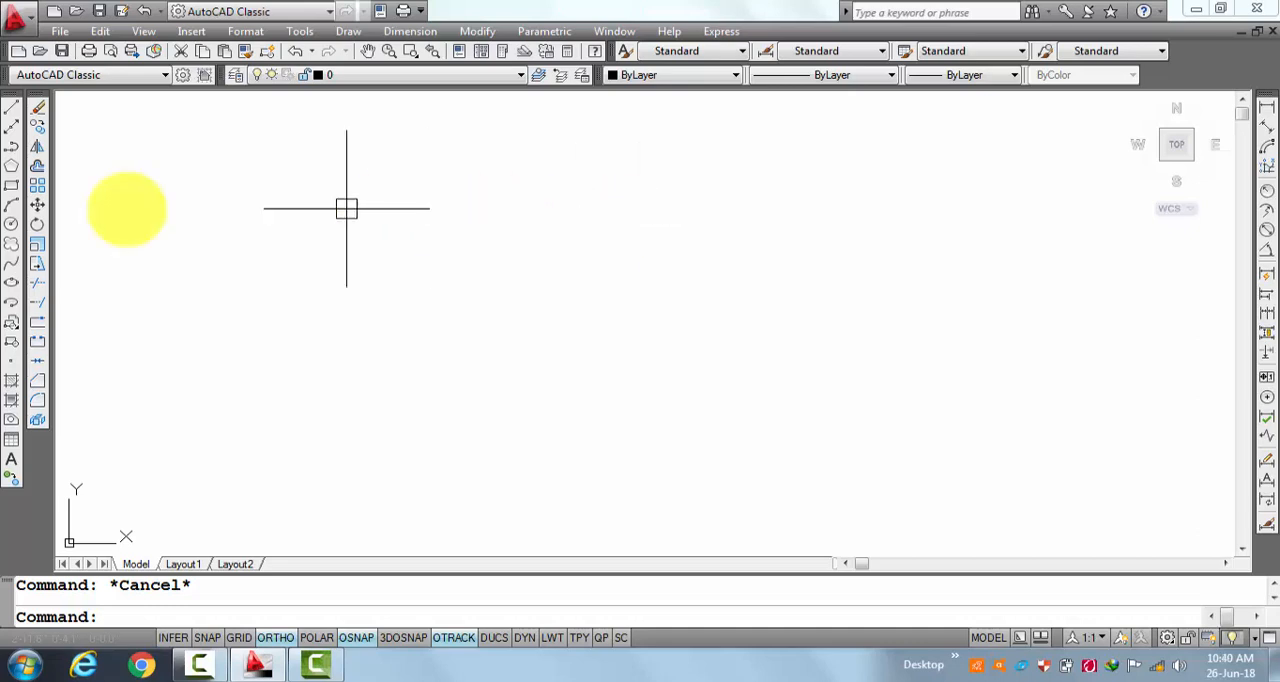
# Draw a horizontal rectangle, roughly twice as wide as tall, in the middle of the empty drawing area.
pyautogui.click(11, 186)
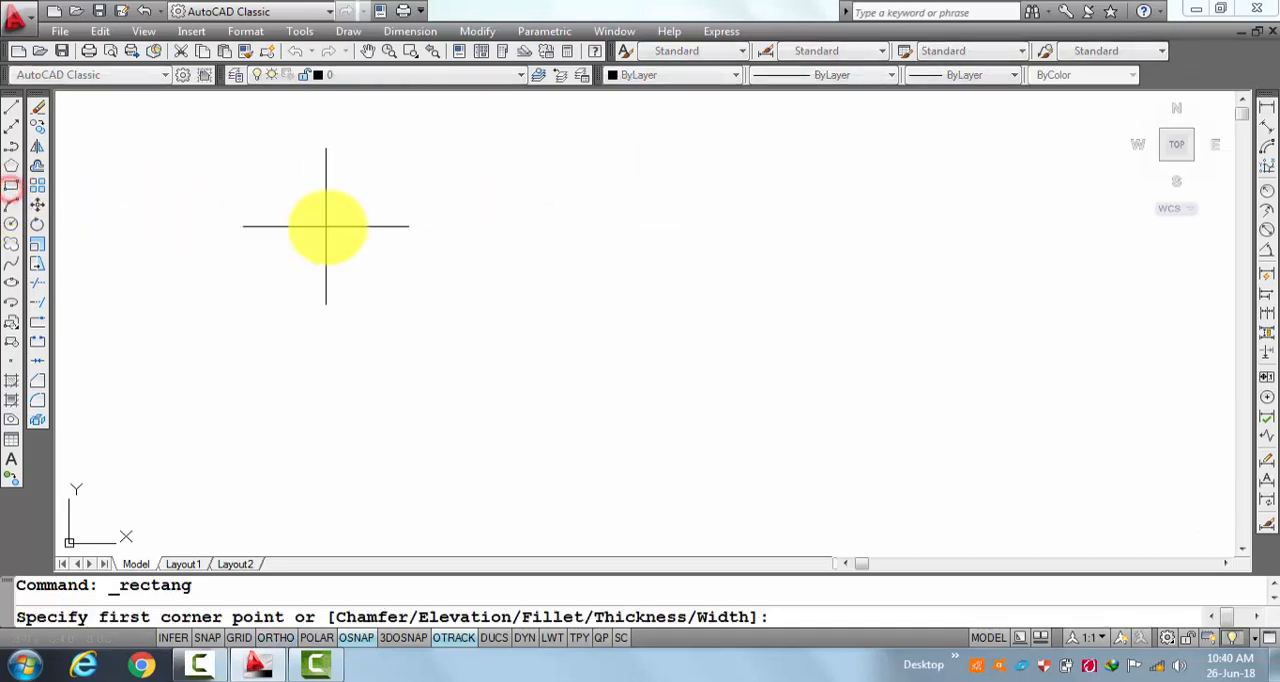
pyautogui.click(477, 191)
pyautogui.click(965, 455)
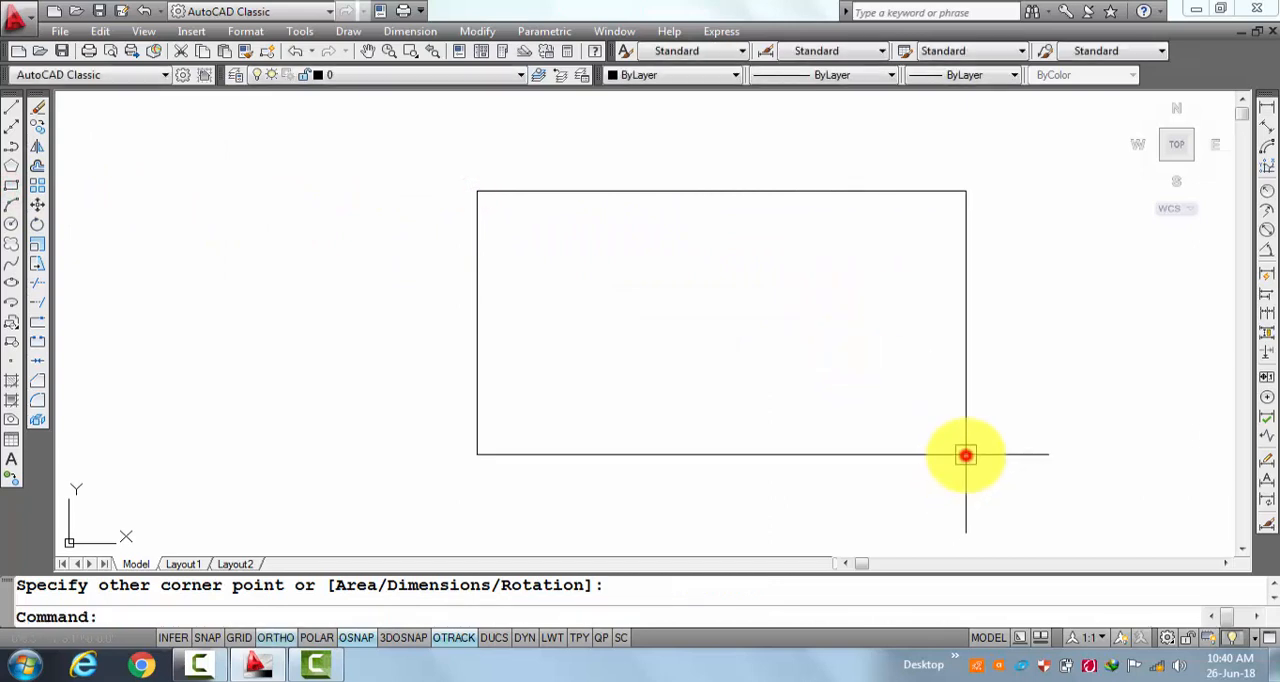
pyautogui.press('Return')
pyautogui.press('Escape')
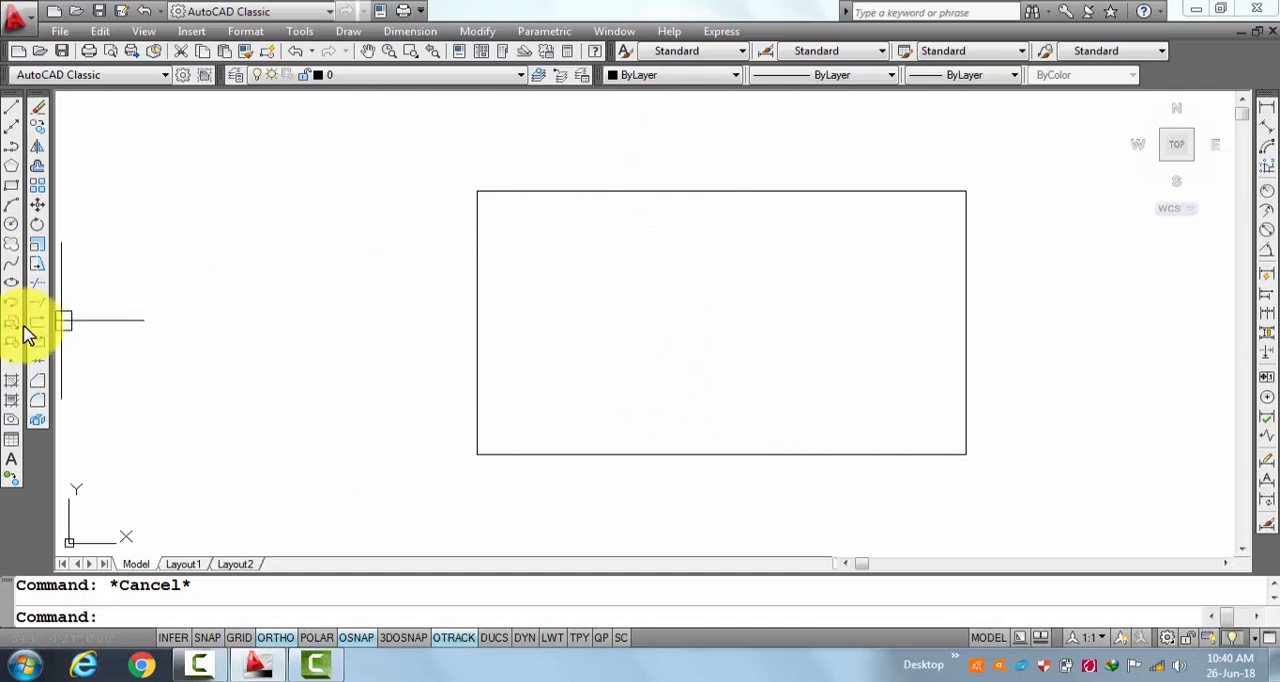
pyautogui.click(39, 265)
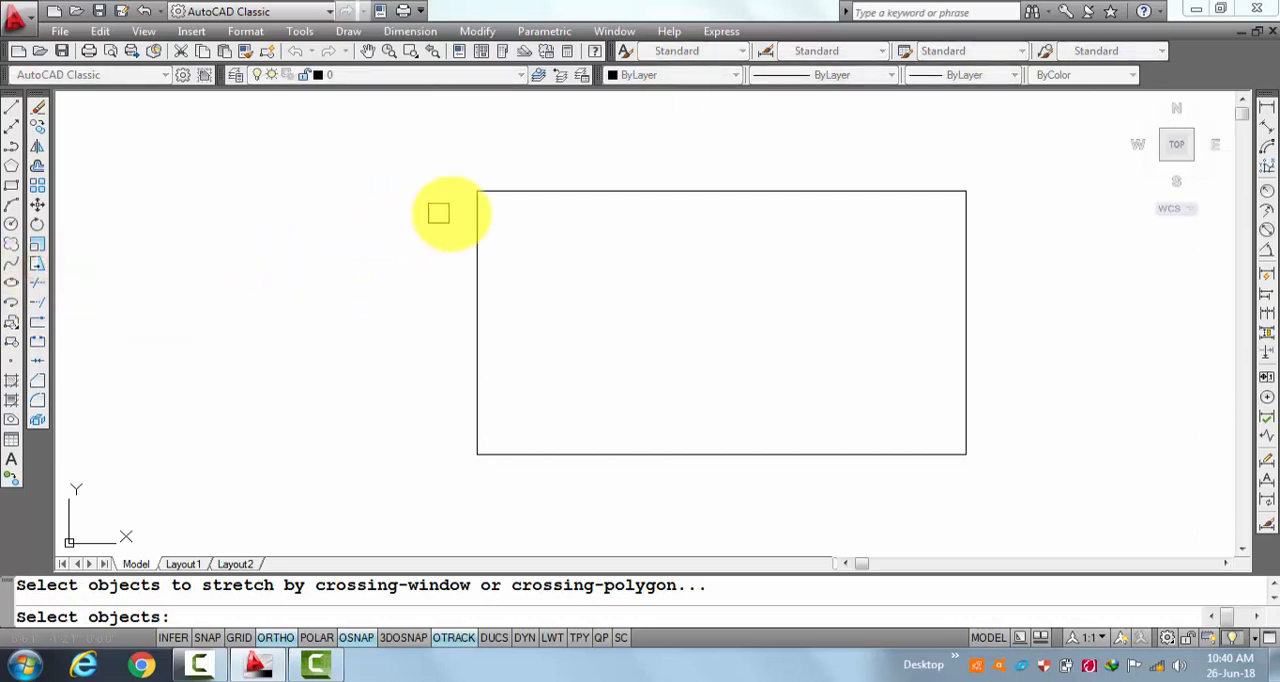
pyautogui.click(566, 188)
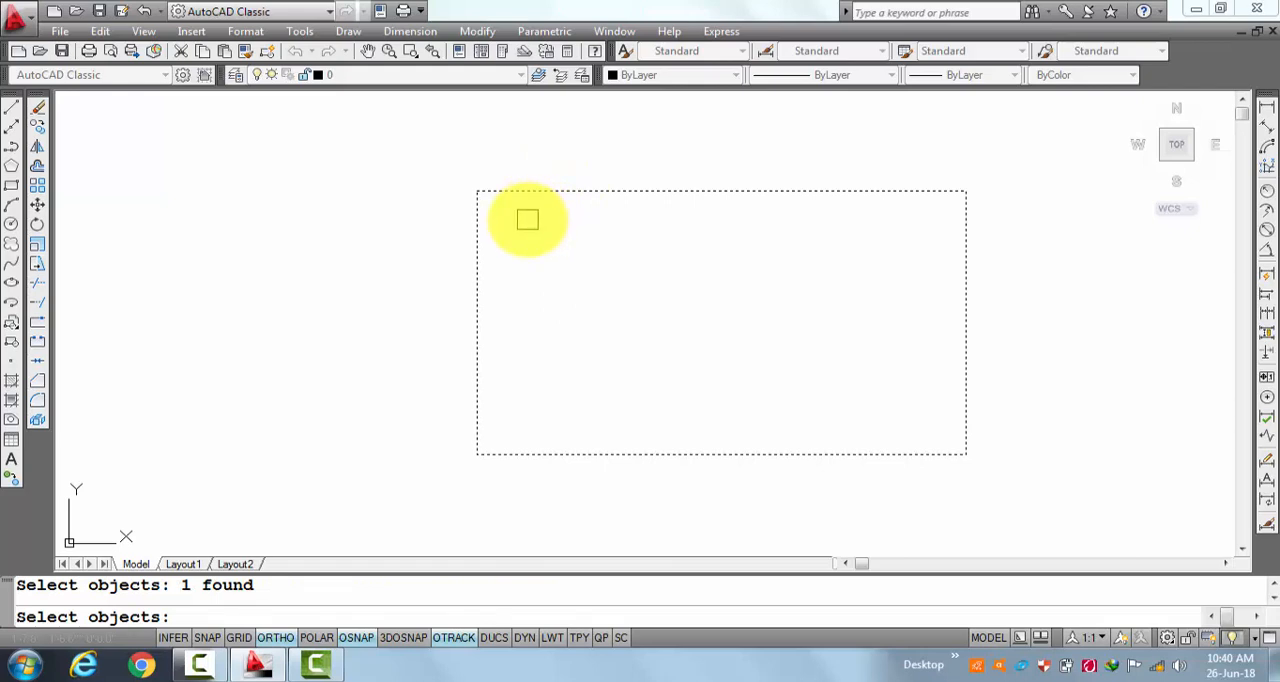
pyautogui.press('Escape')
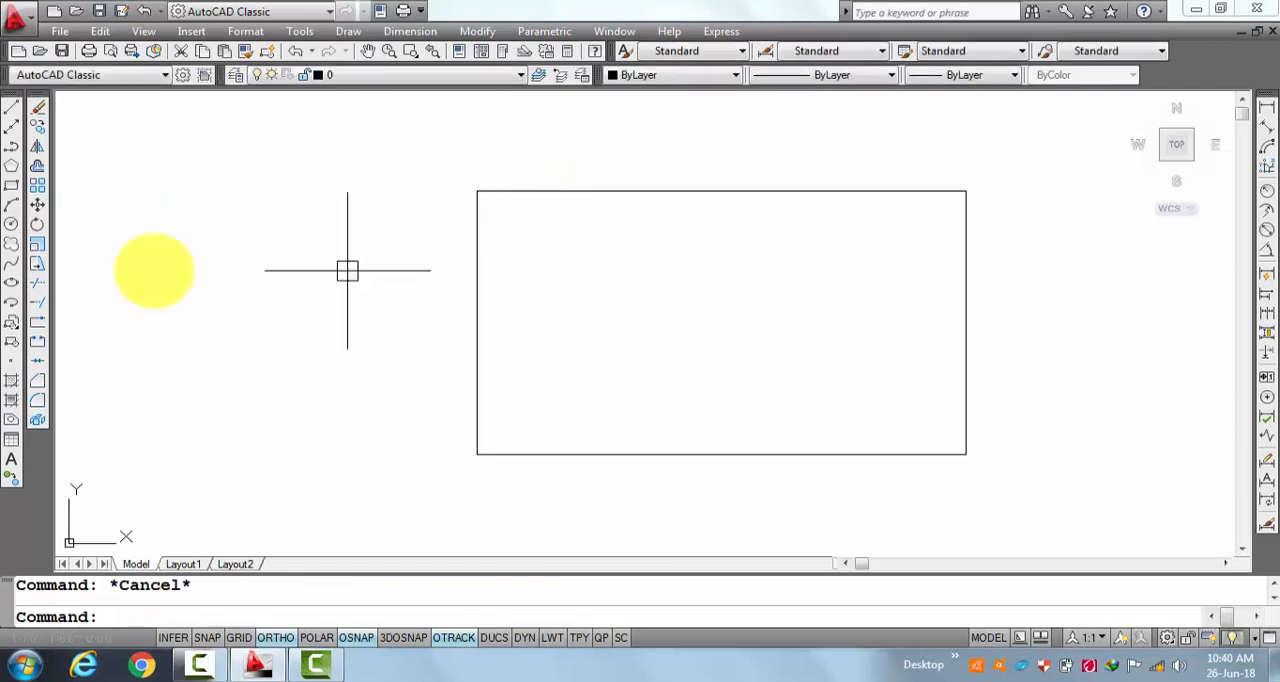
# Stretch the rectangle's right side horizontally outward, selecting it with a crossing window and using the lower-right corner as base point.
pyautogui.click(38, 266)
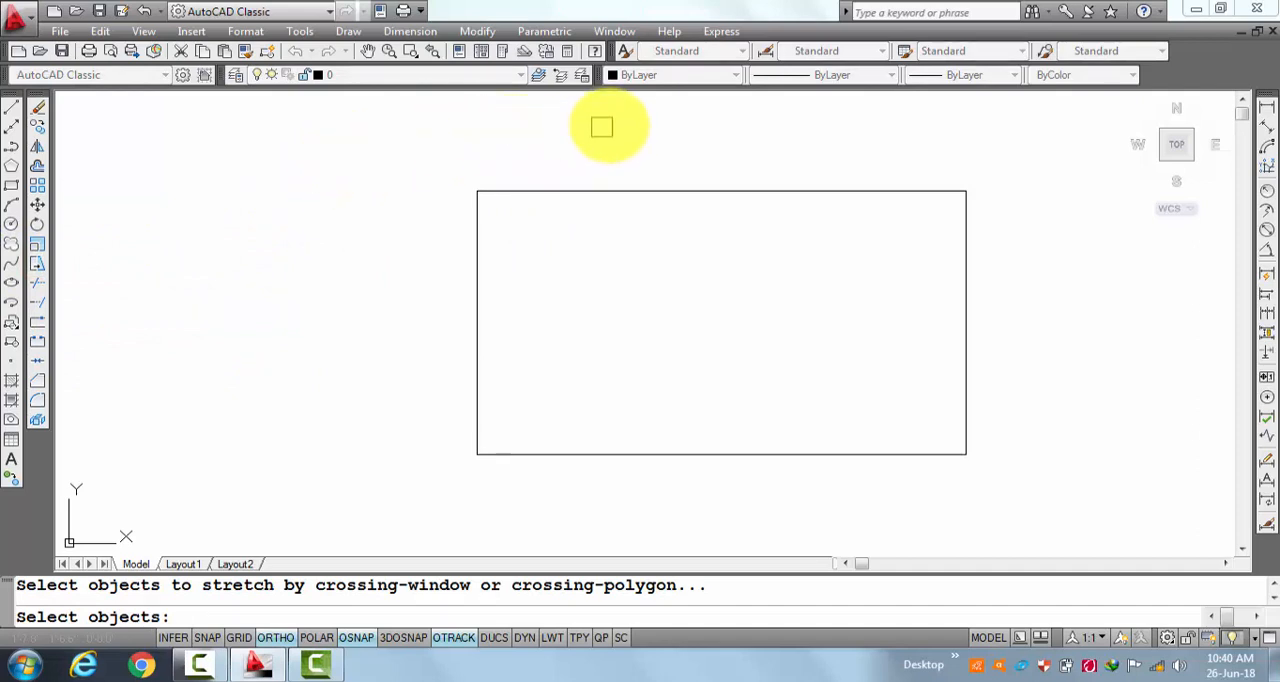
pyautogui.click(1071, 130)
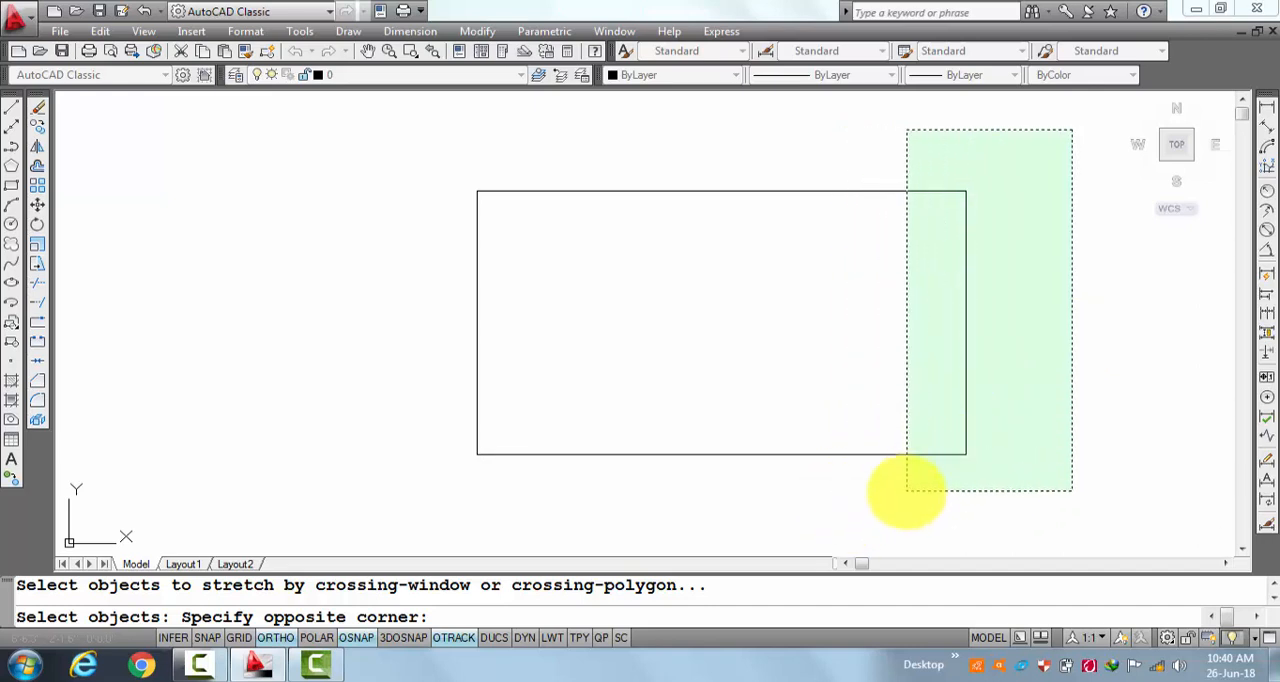
pyautogui.click(900, 496)
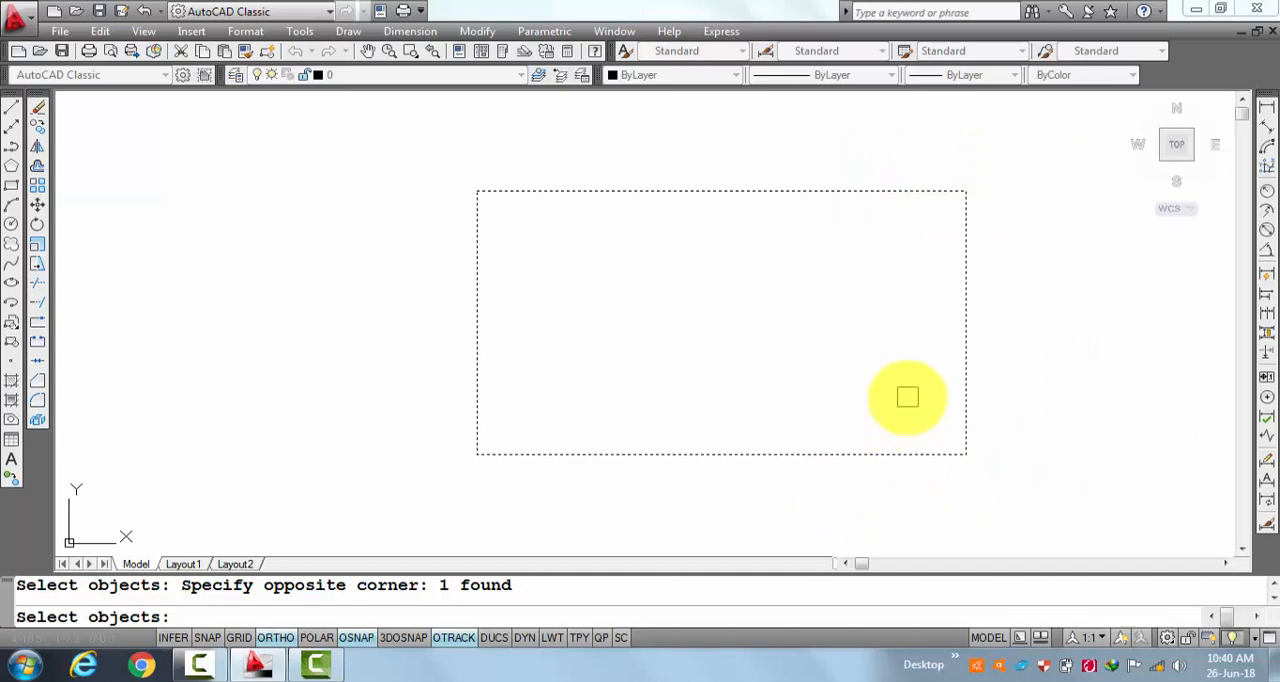
pyautogui.press('Return')
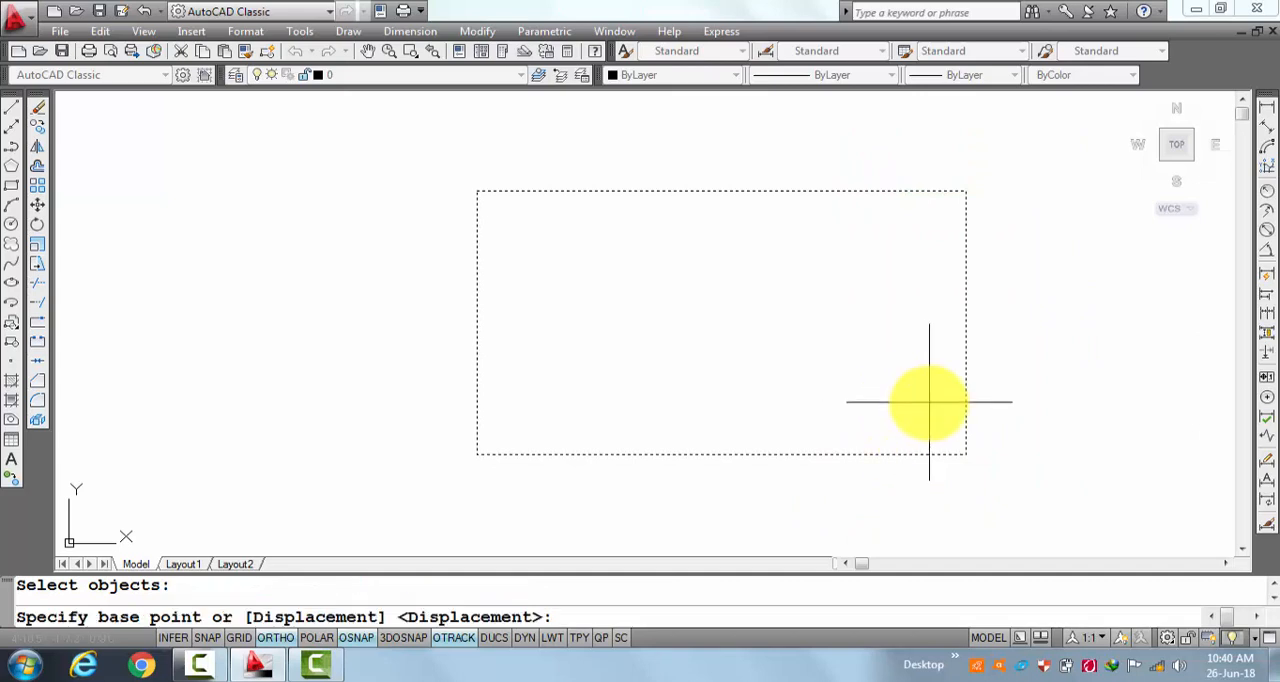
pyautogui.click(965, 454)
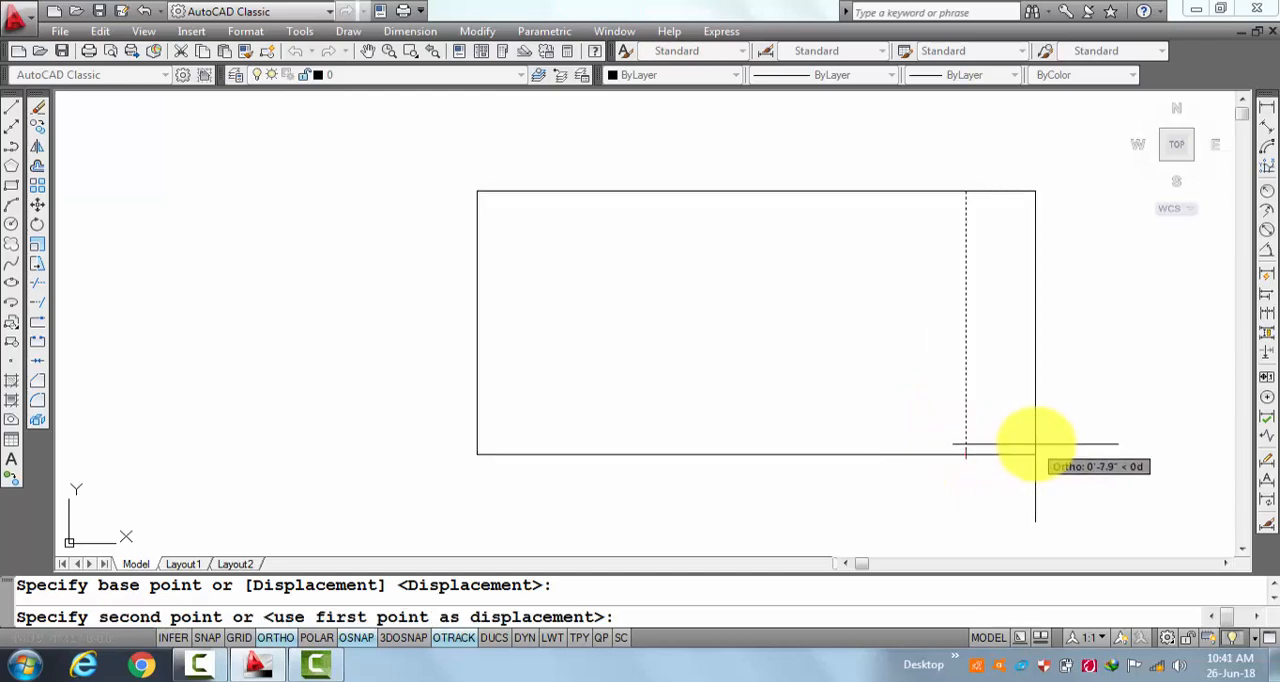
pyautogui.click(1140, 436)
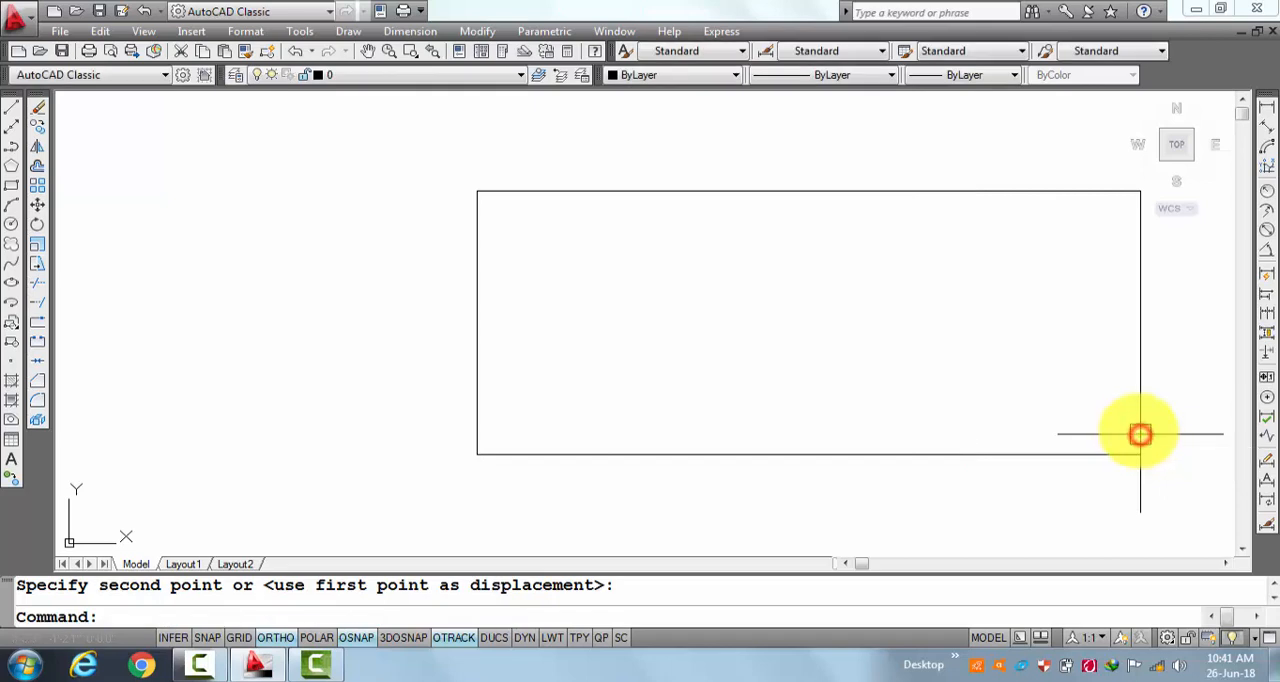
# Stretch the rectangle's bottom side straight down, selecting it with a crossing window and using the lower-left corner as base point.
pyautogui.scroll(-2, 731, 251)
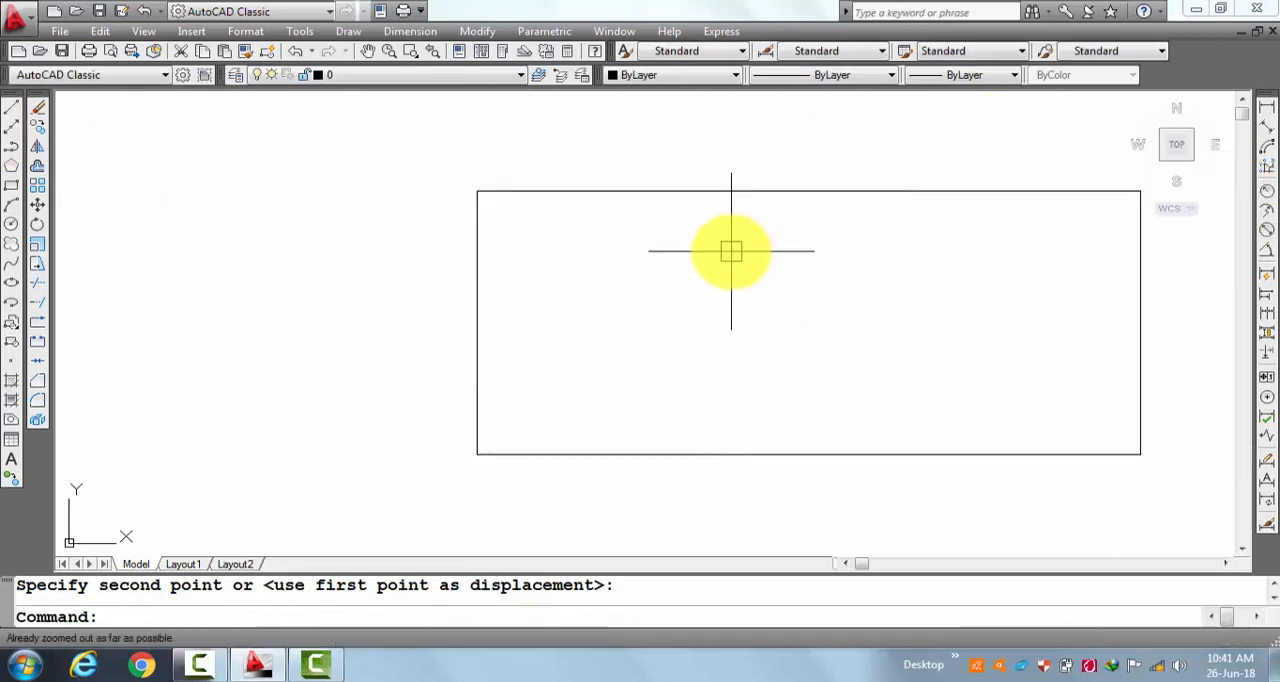
pyautogui.click(1242, 548)
pyautogui.click(1242, 548)
pyautogui.click(1242, 548)
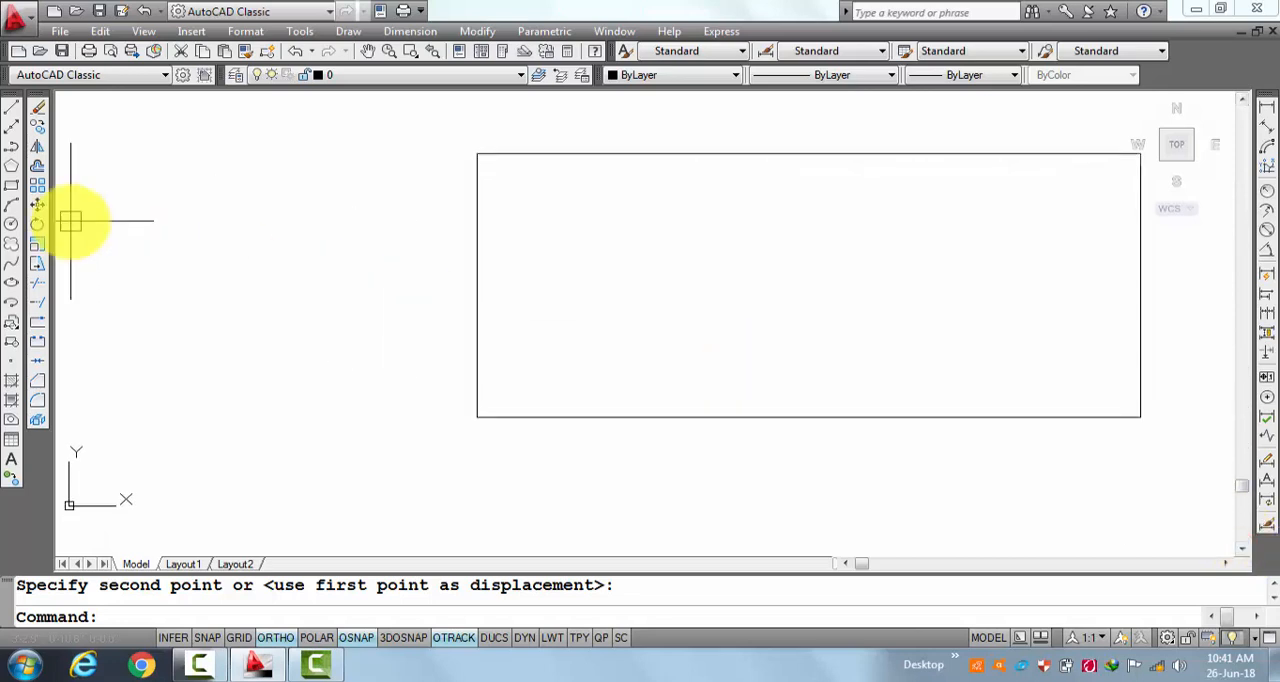
pyautogui.click(37, 265)
pyautogui.click(1217, 350)
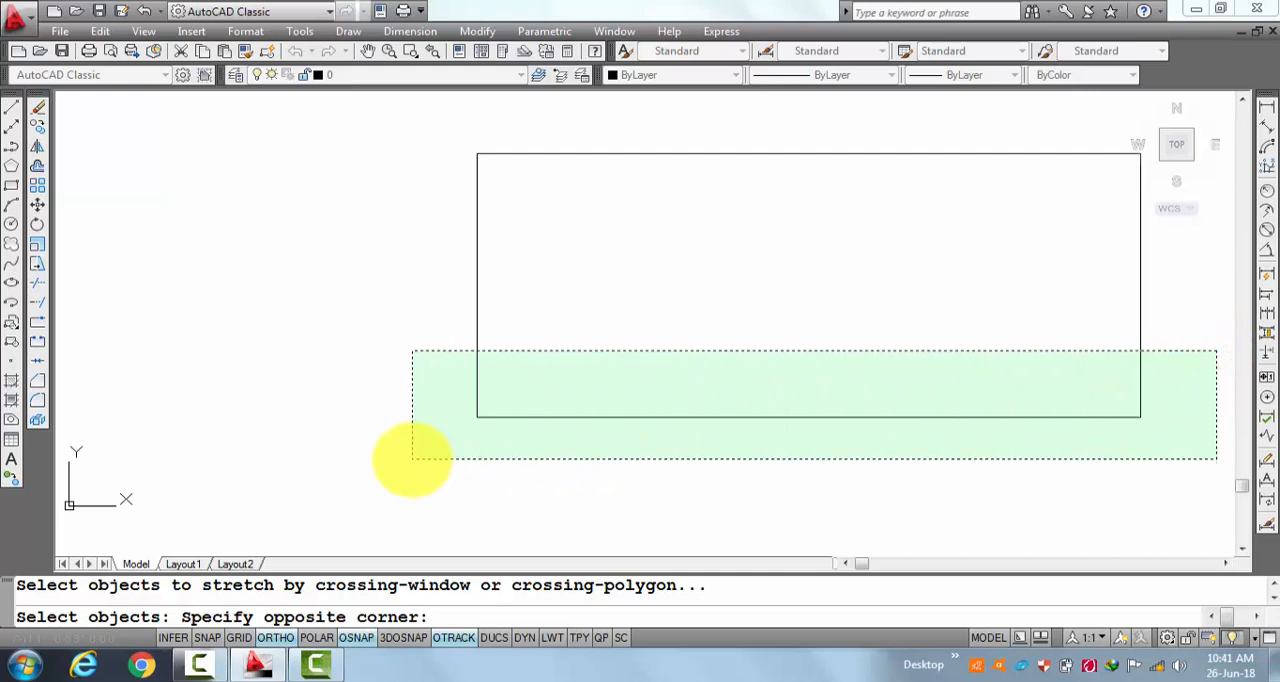
pyautogui.click(412, 459)
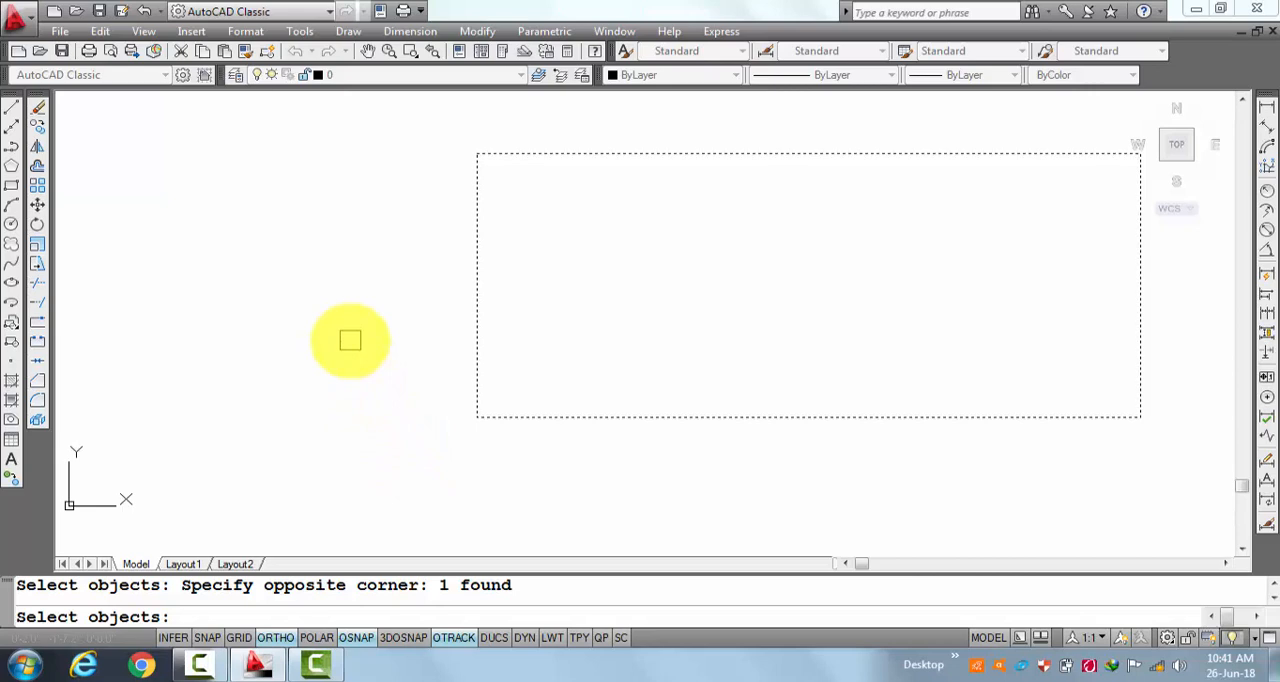
pyautogui.press('Return')
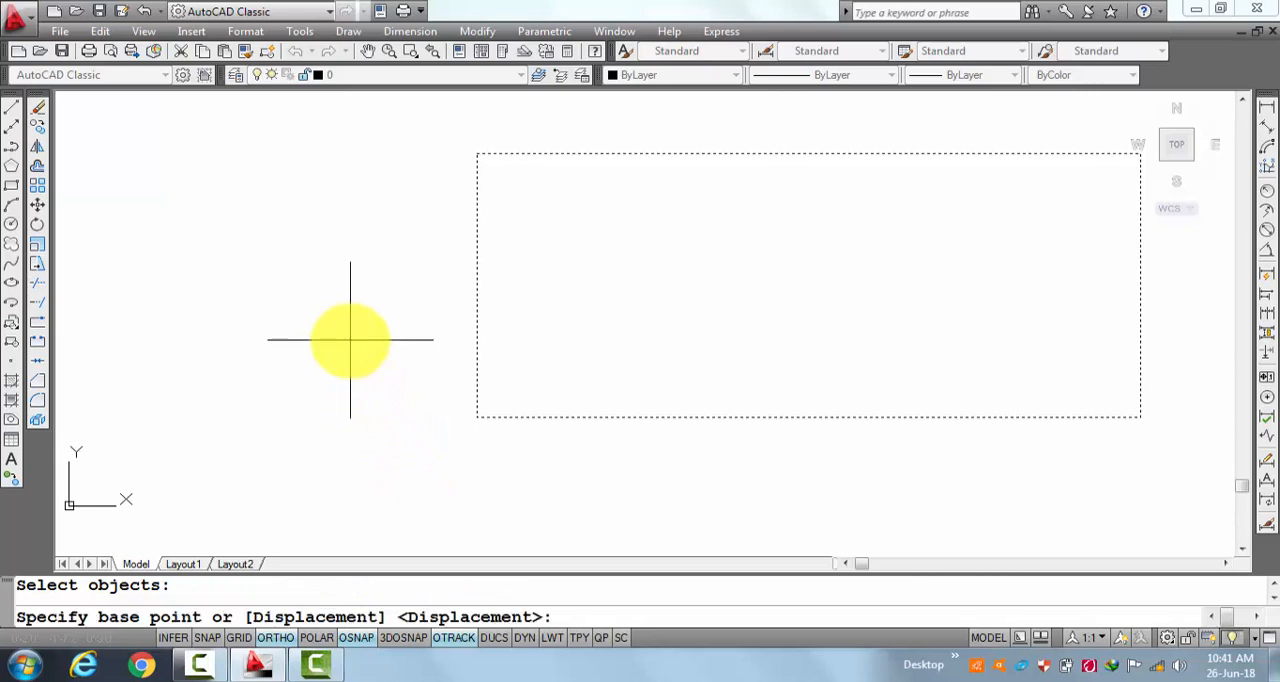
pyautogui.click(477, 417)
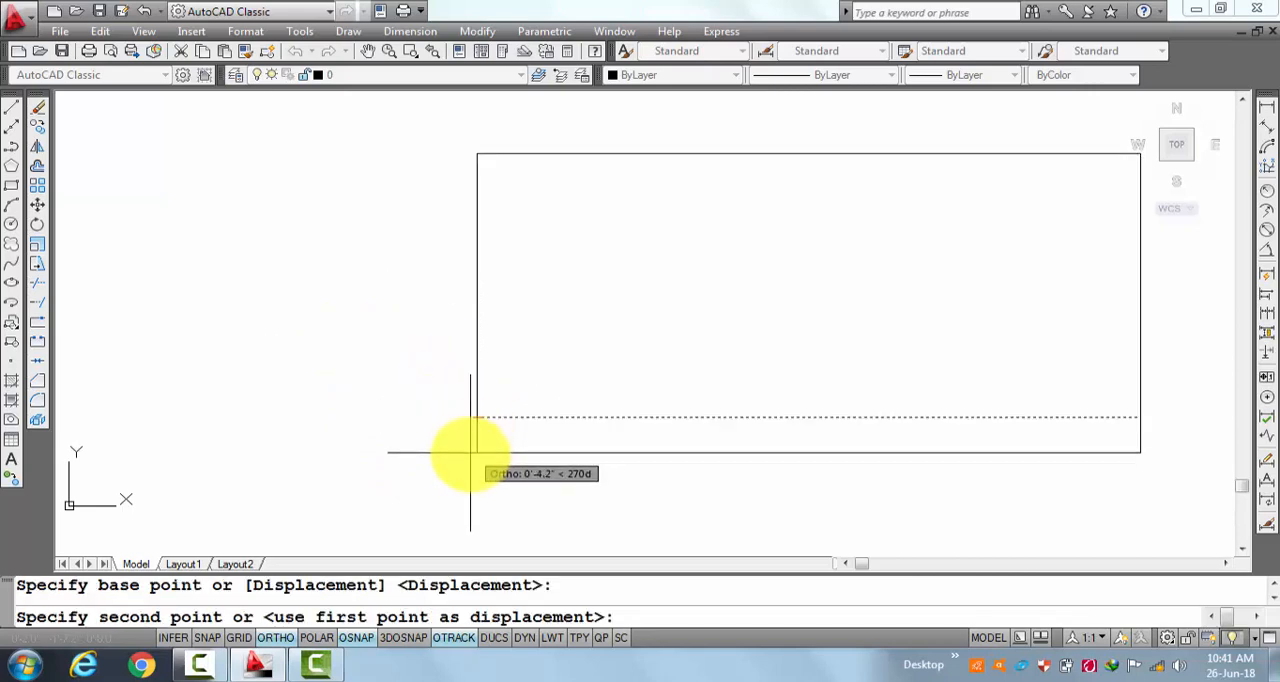
pyautogui.click(476, 525)
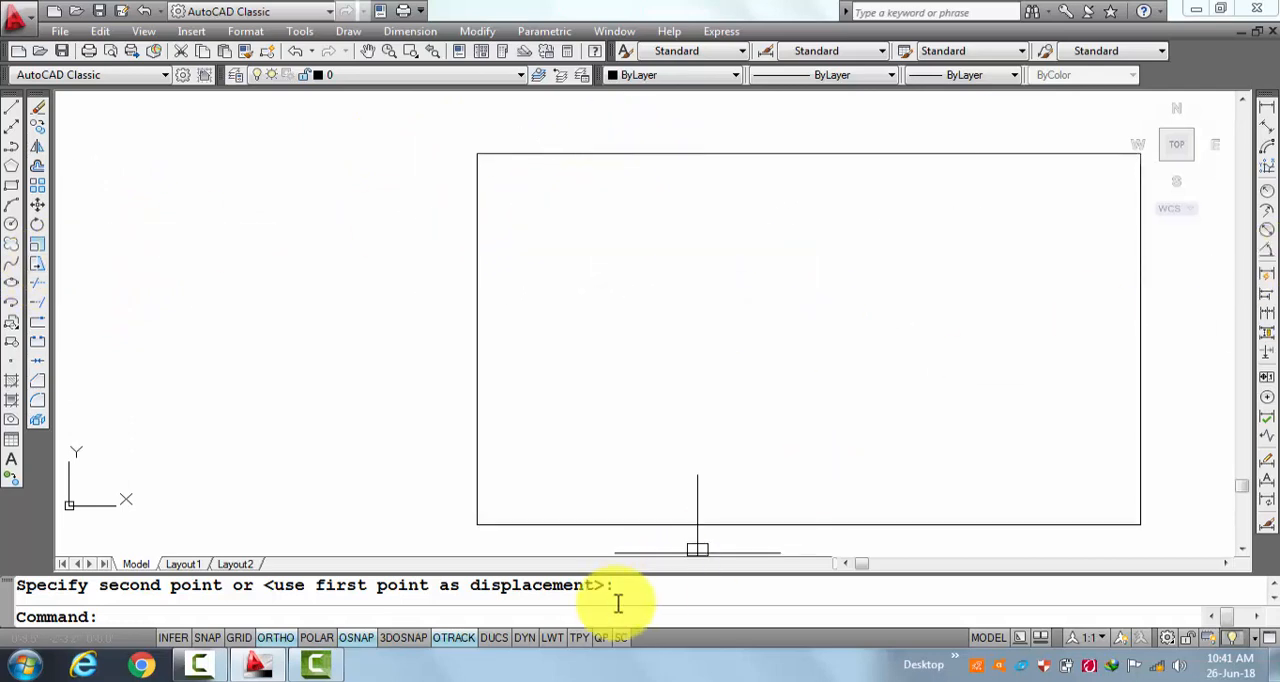
pyautogui.click(856, 563)
pyautogui.click(876, 565)
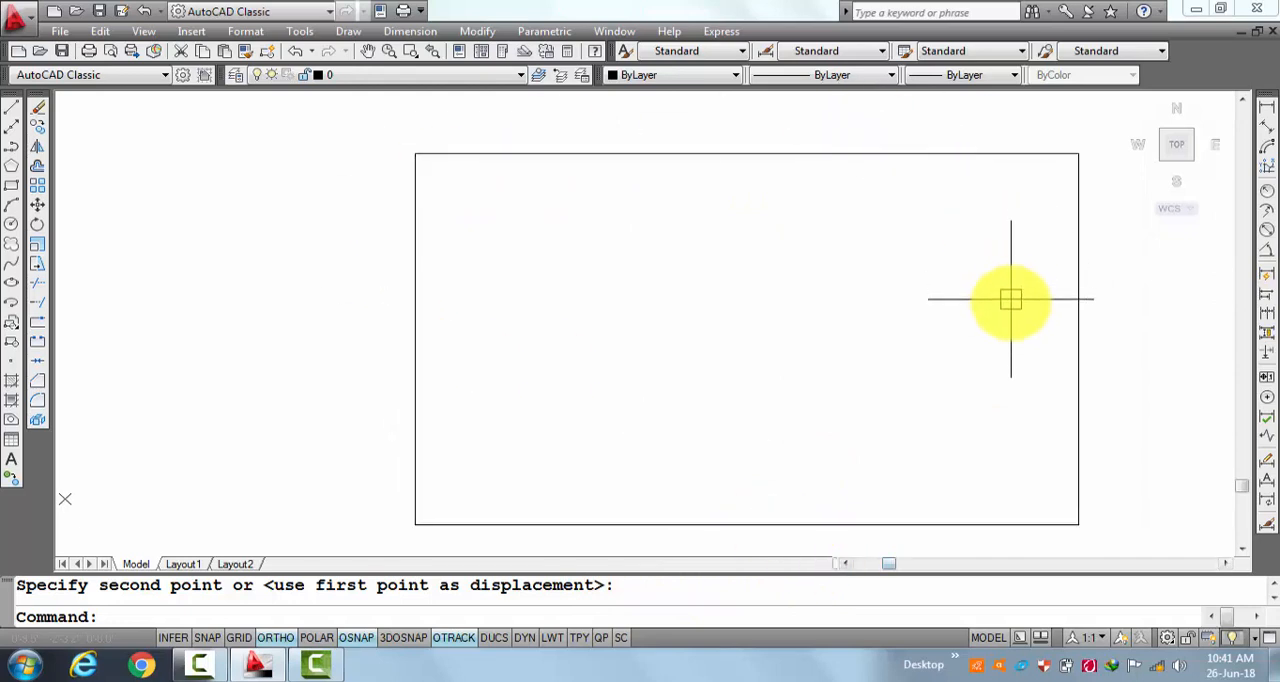